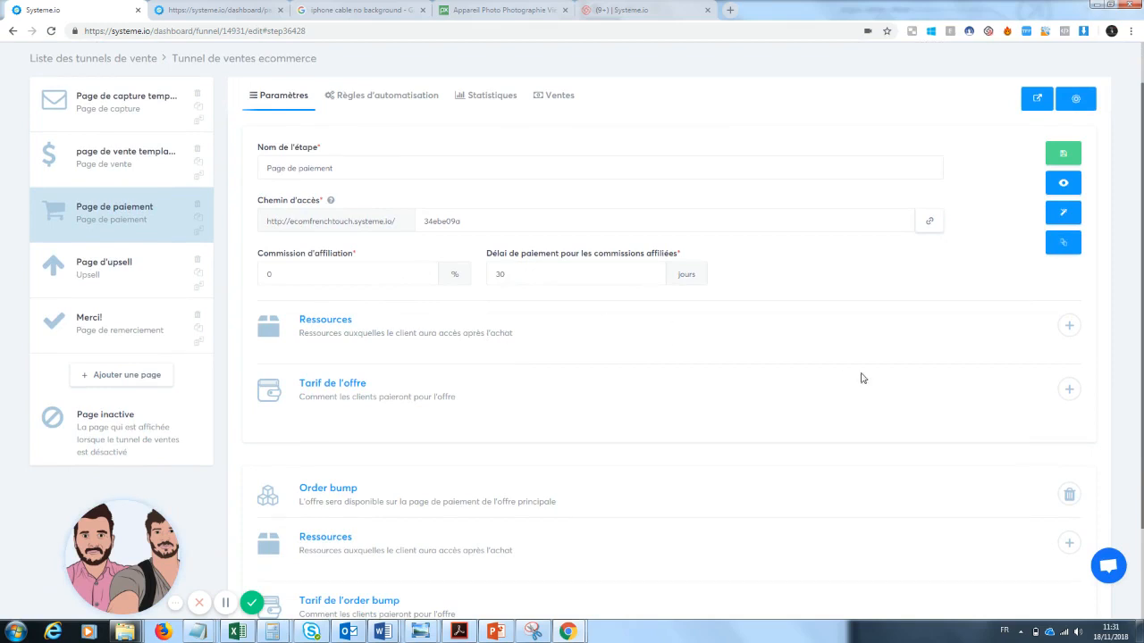
- Add a Produit physique resource to the payment page's main offer and select Zoom téléphone as its product
click(1070, 326)
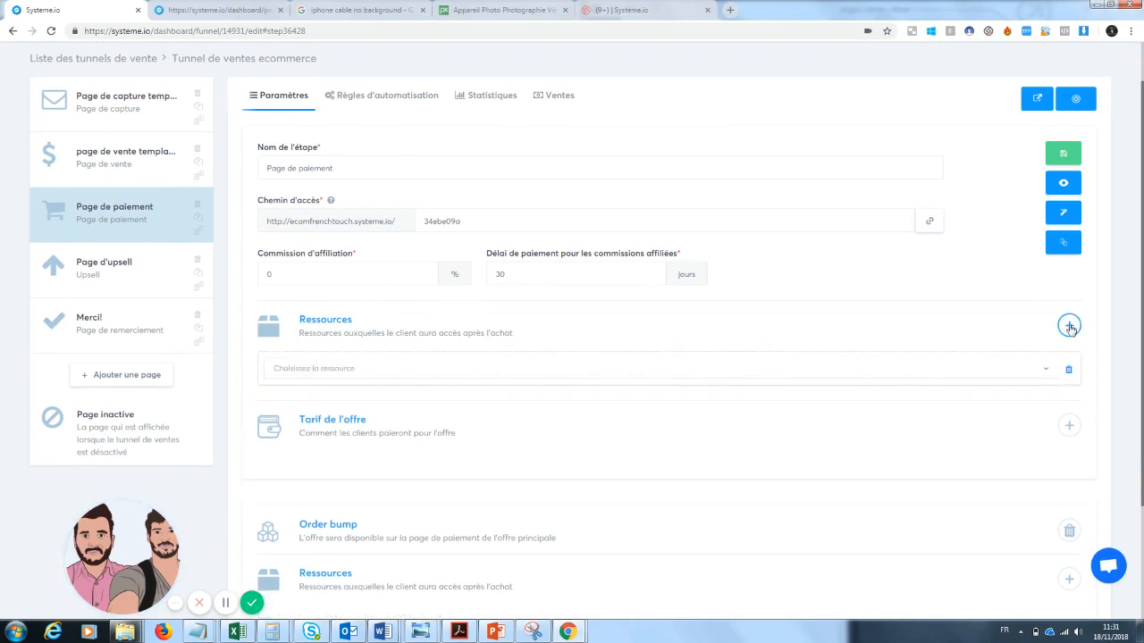
click(559, 373)
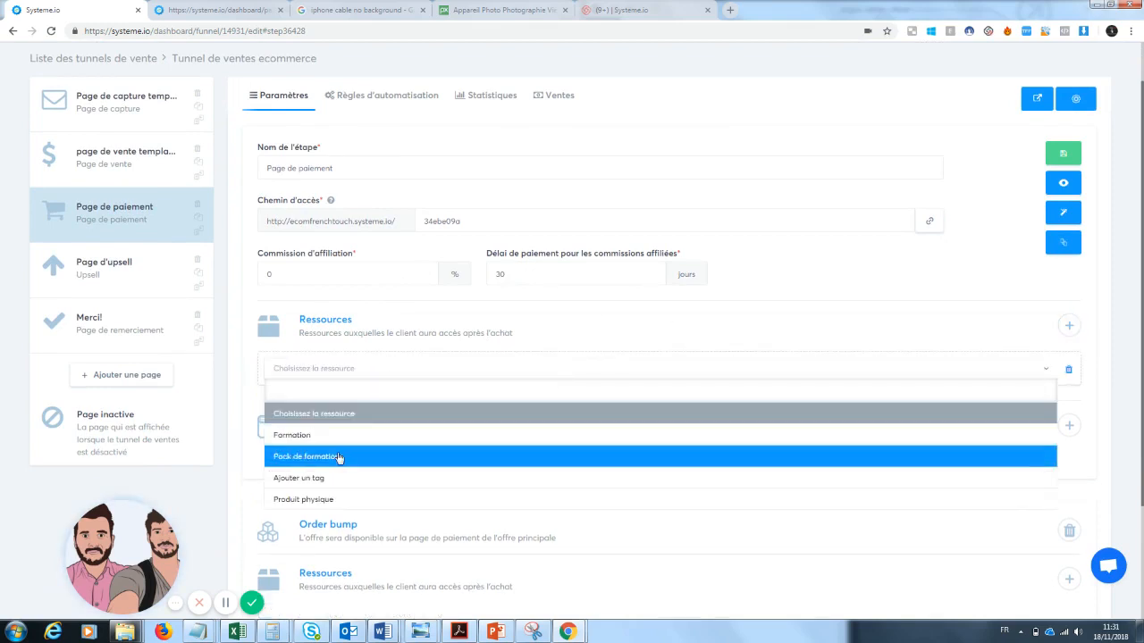
click(331, 497)
click(370, 408)
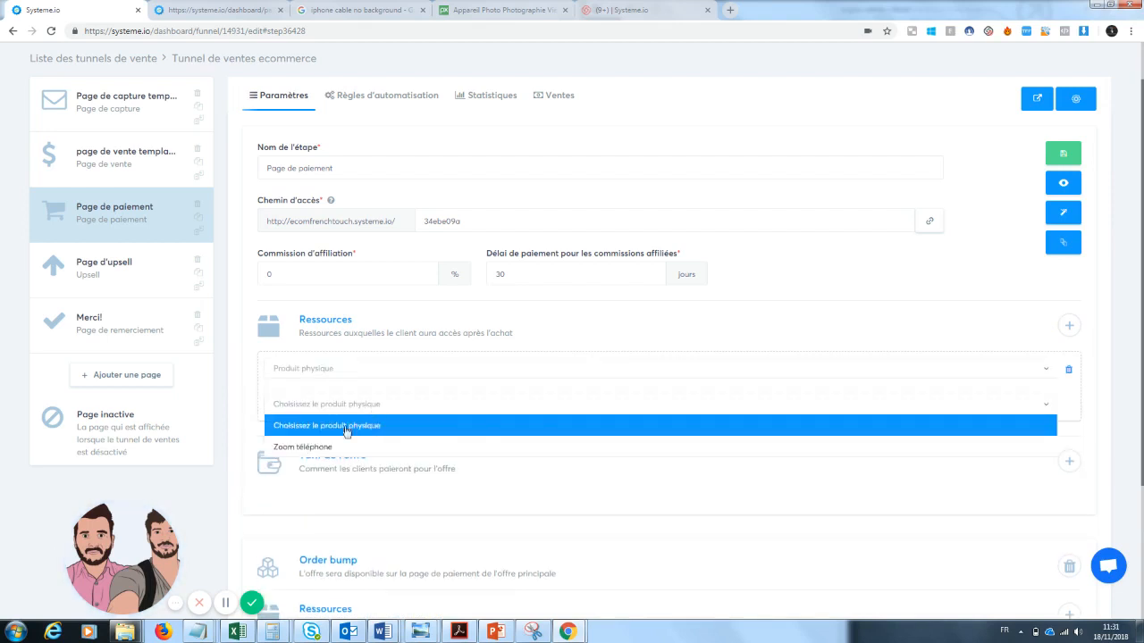
click(335, 449)
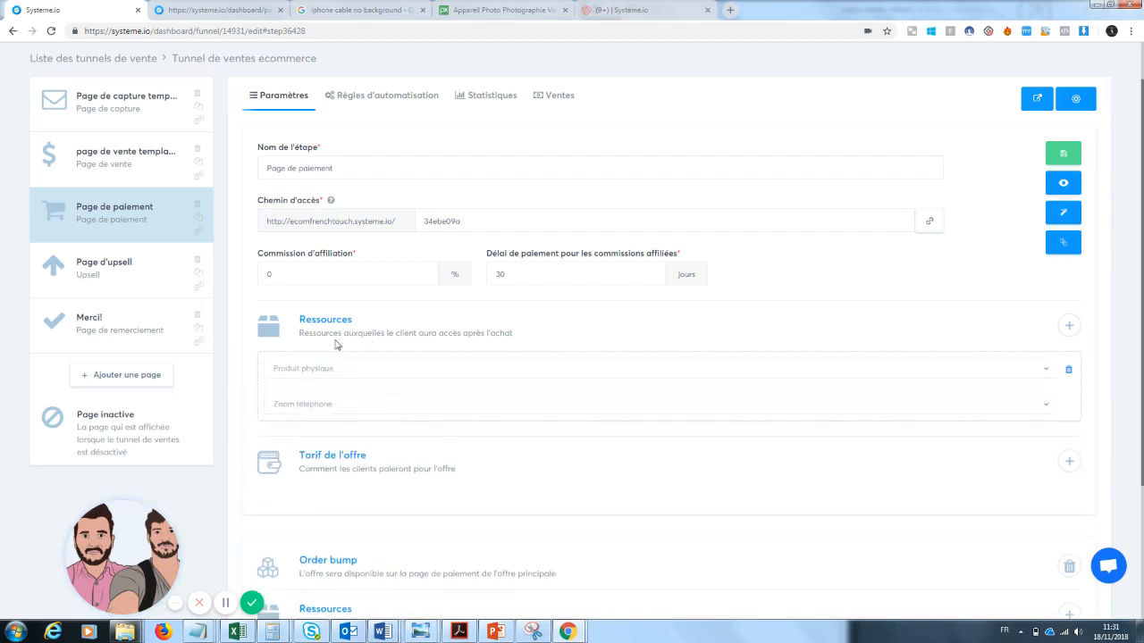
- Start a new price for the main offer, entering "zoom téléphone" as offer name, product name and transaction description
scroll(1123, 144, up, 1)
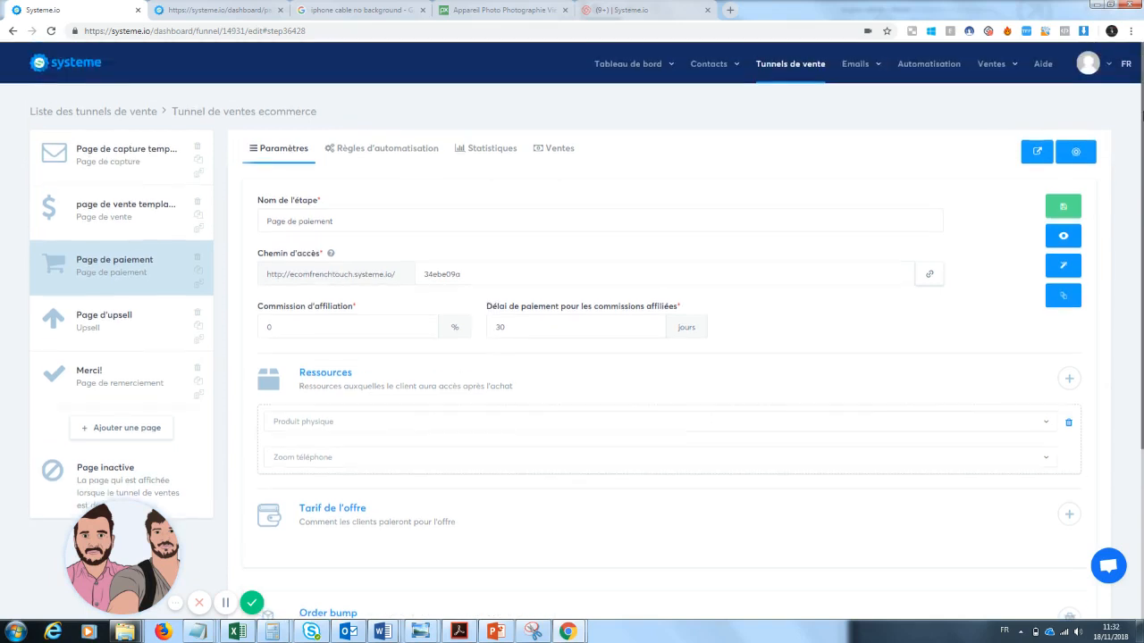
mouse_move(991, 72)
scroll(1133, 357, down, 2)
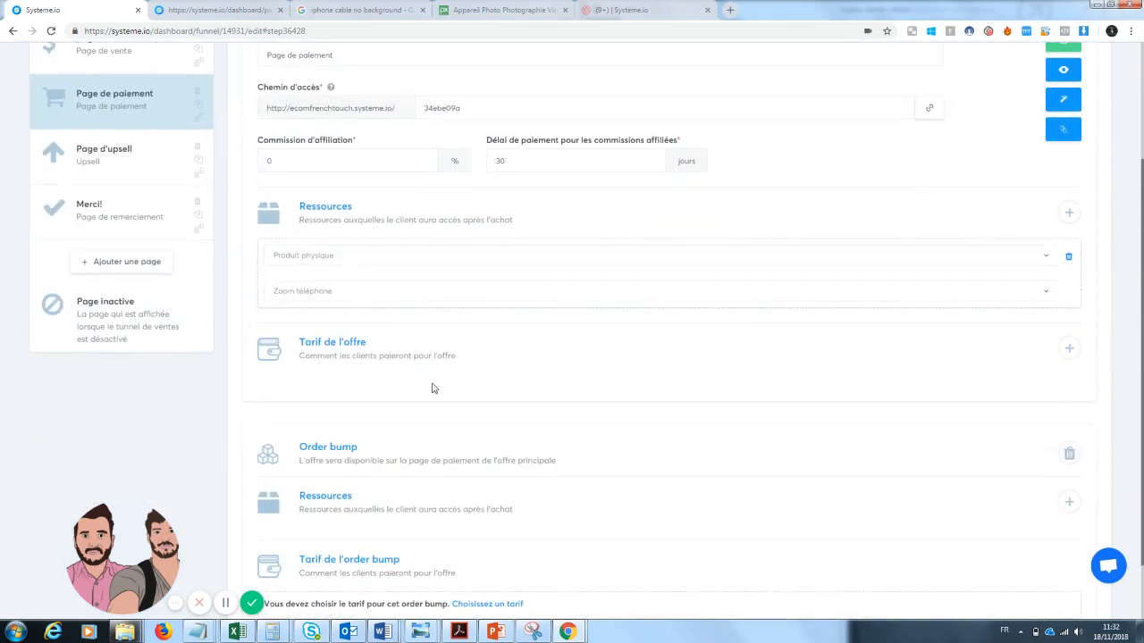
click(1068, 350)
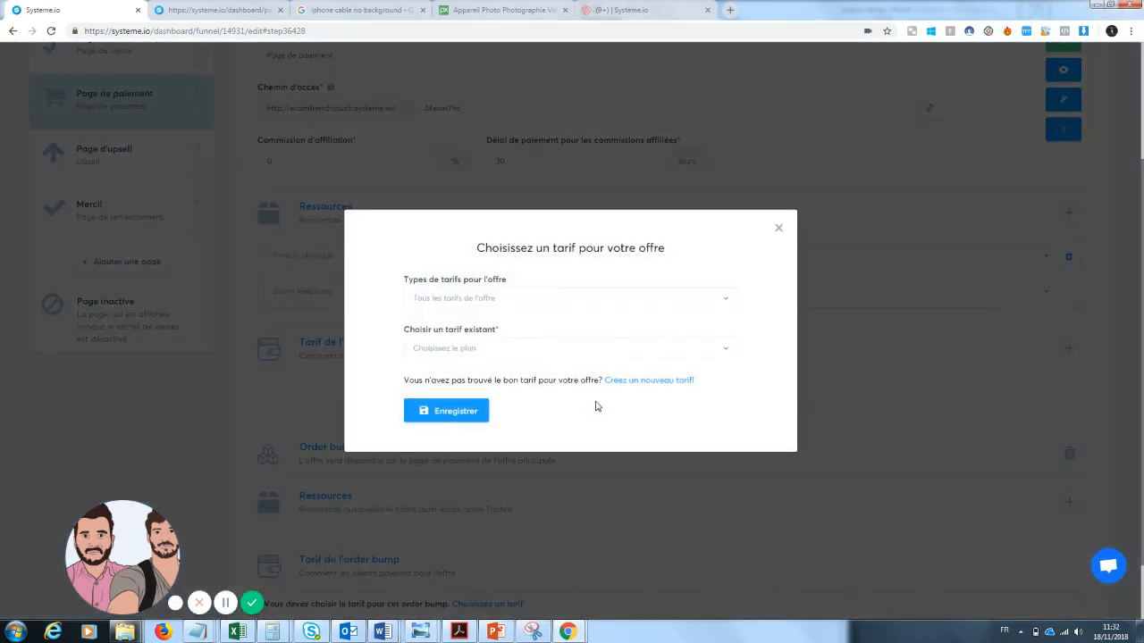
click(650, 384)
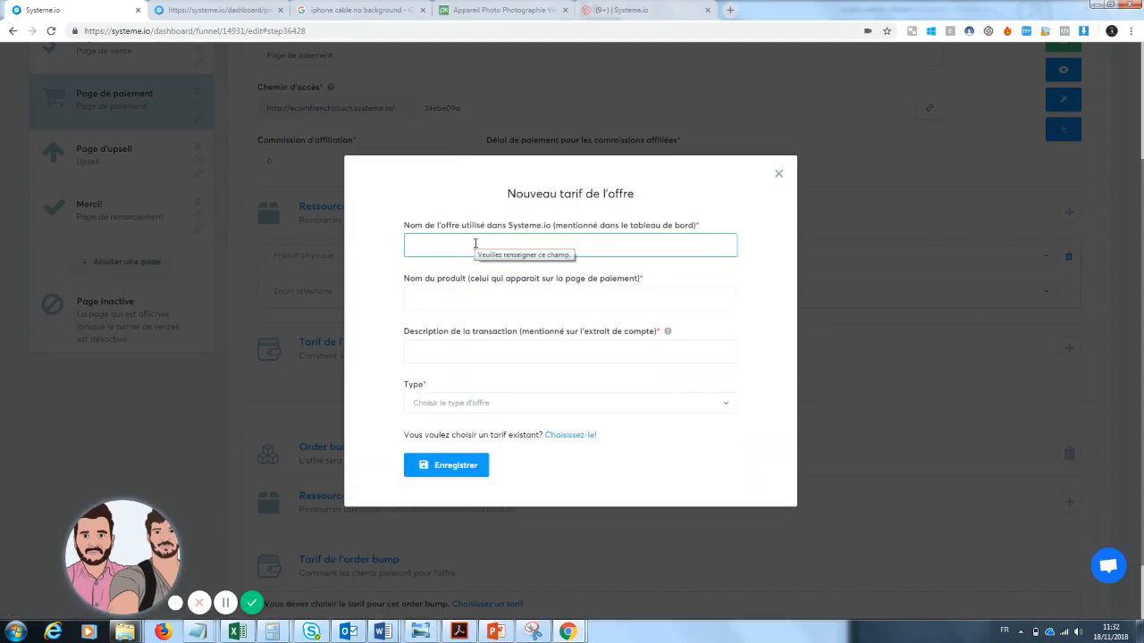
text(zoom télép)
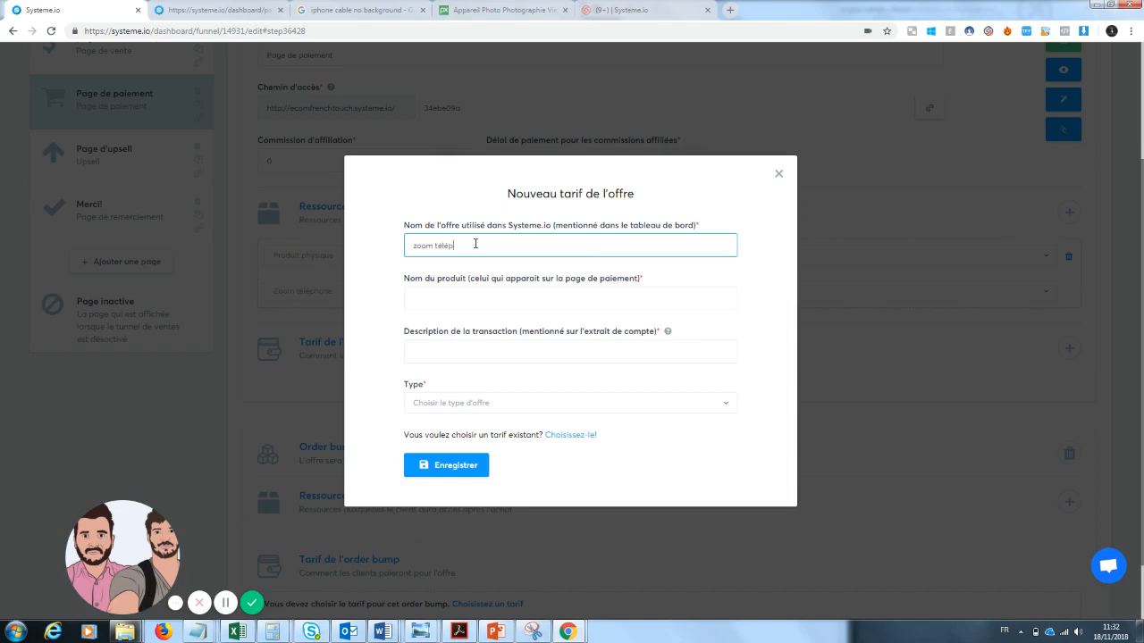
text(hone)
key(Tab)
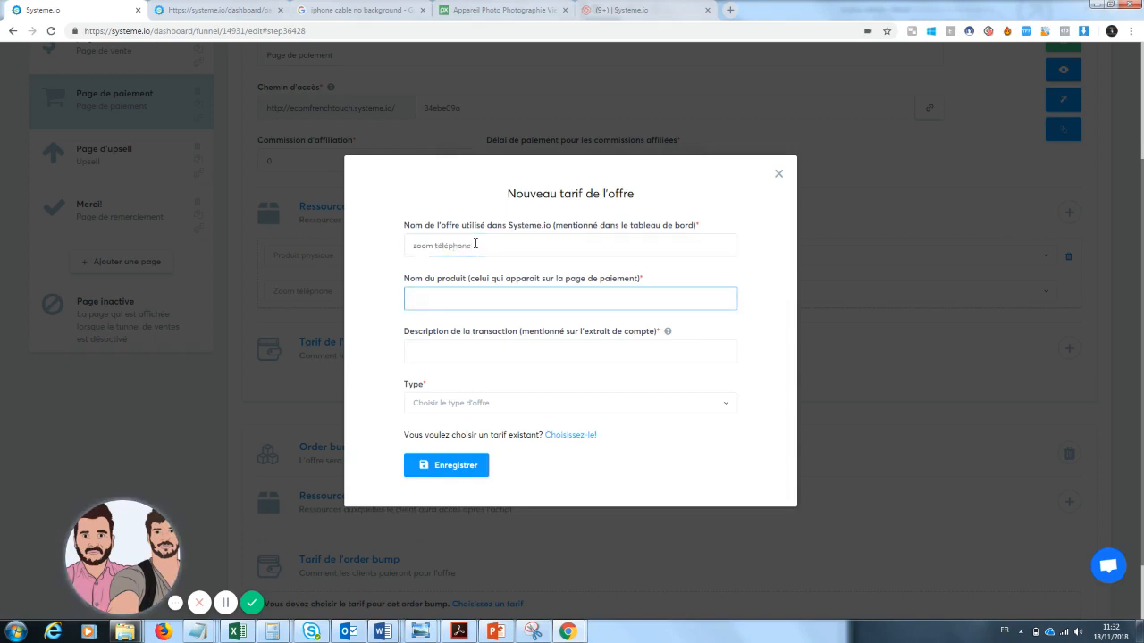
text(zoom téléphone)
key(Tab)
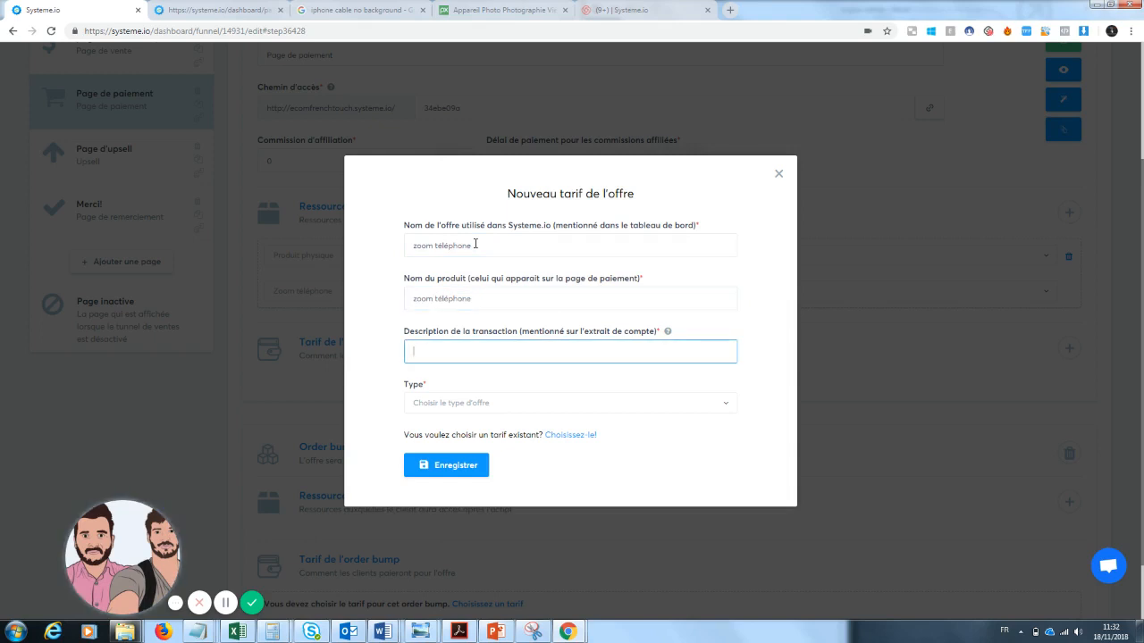
text(zoom téléphone)
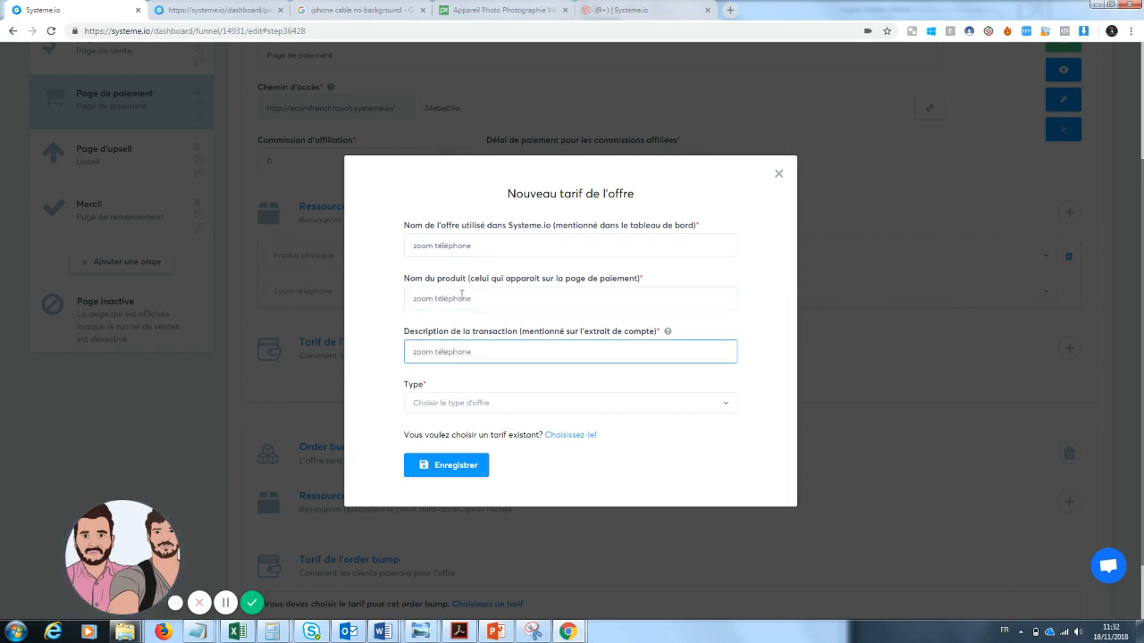
- Change the product name displayed on the payment page to "zoom'Pro"
double_click(436, 300)
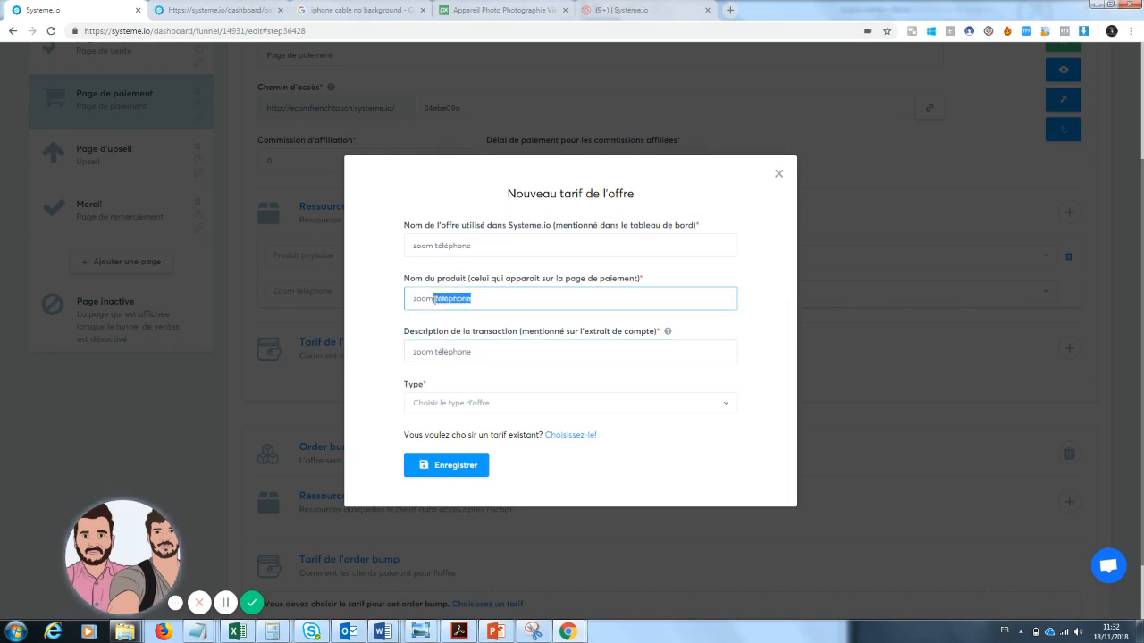
key(BackSpace)
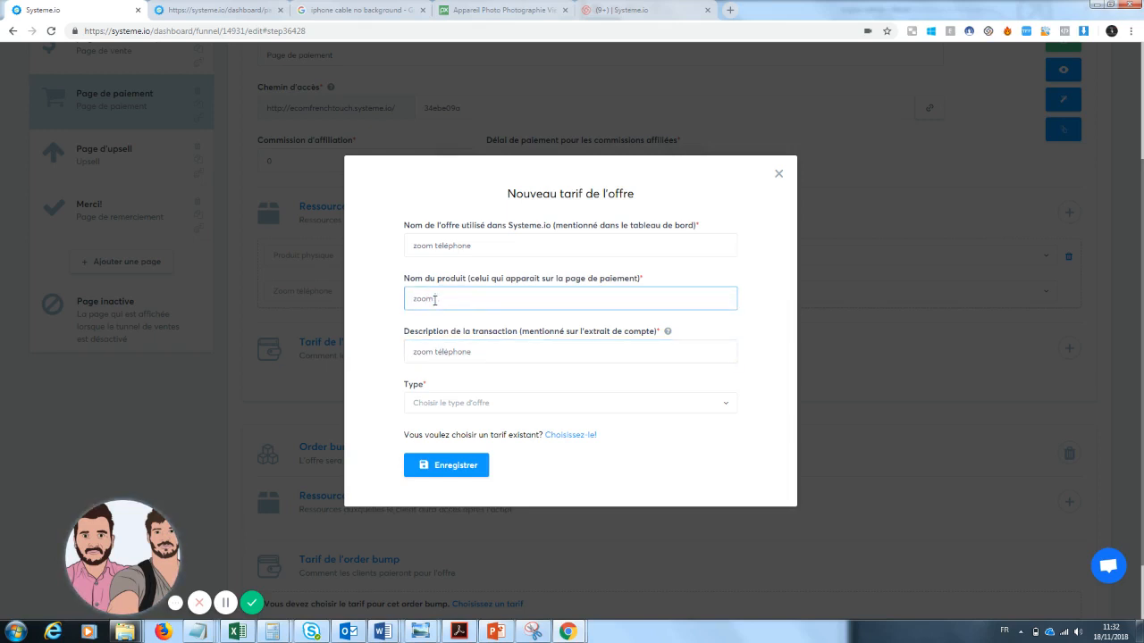
text(Pro)
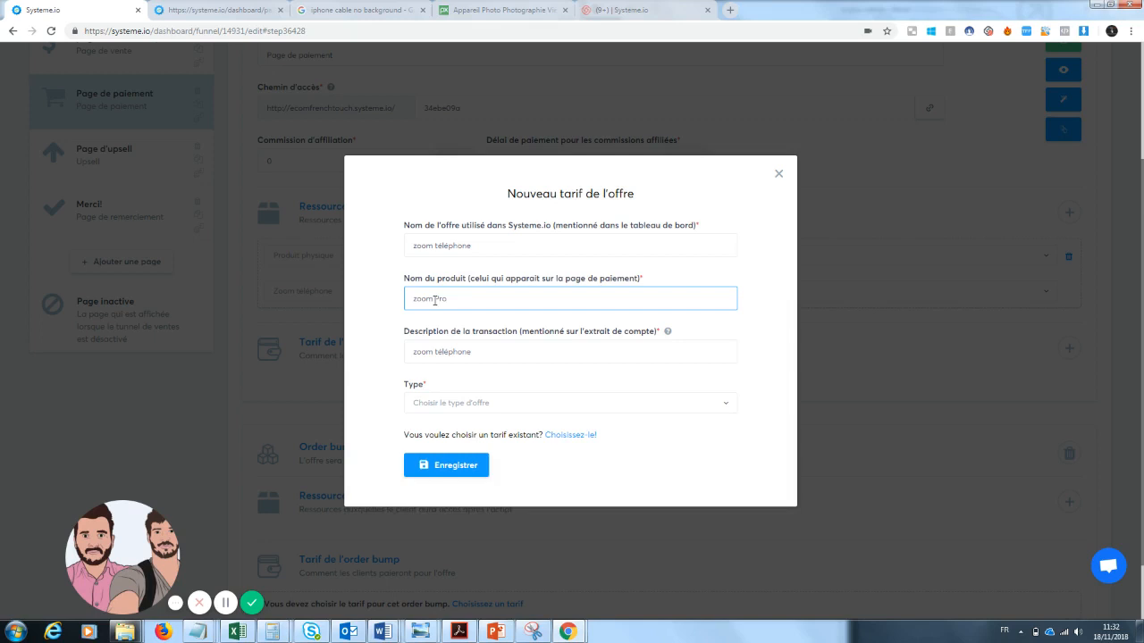
- Set the price type to Paiement unique, enter 19.99 € as the payment amount and try to save the price
click(464, 407)
click(460, 444)
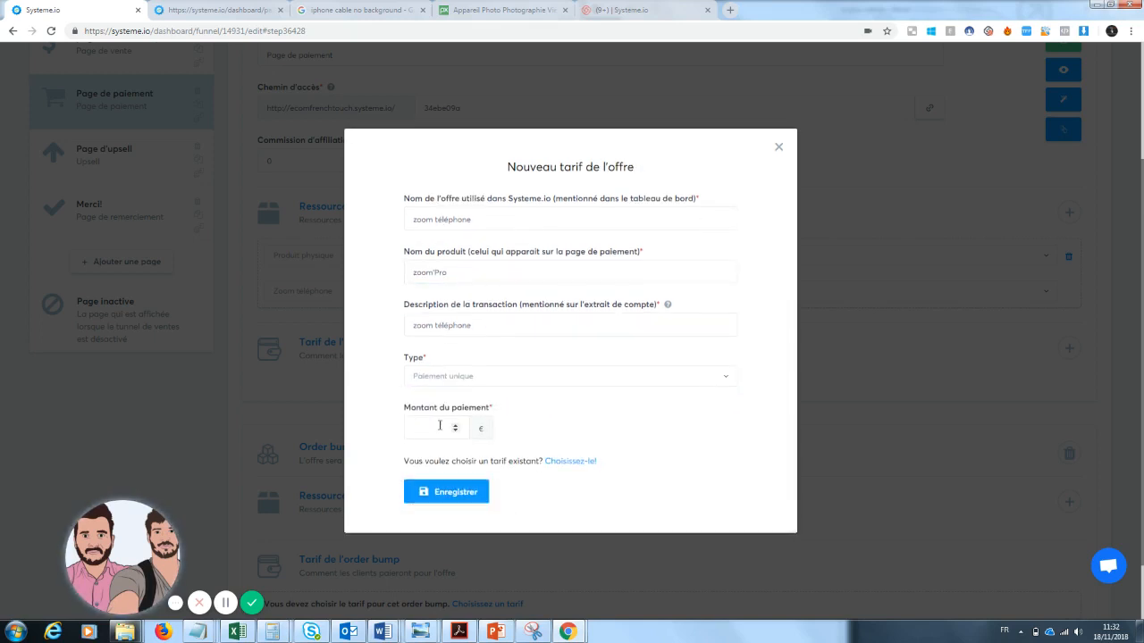
click(442, 427)
text(20)
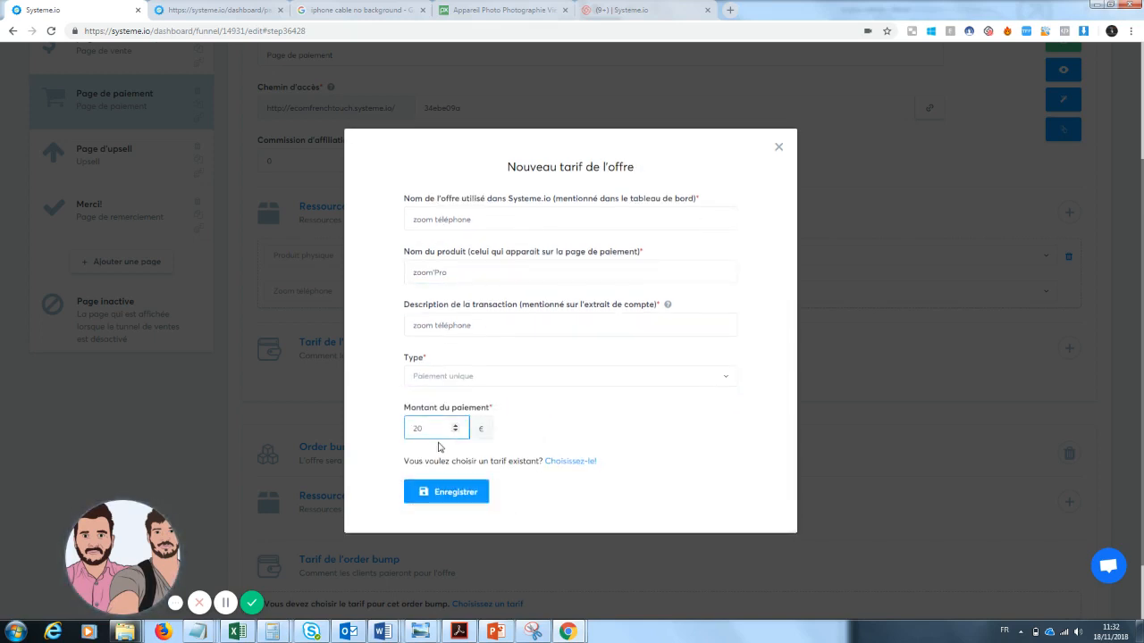
key(BackSpace)
key(BackSpace)
text(19.99)
click(443, 492)
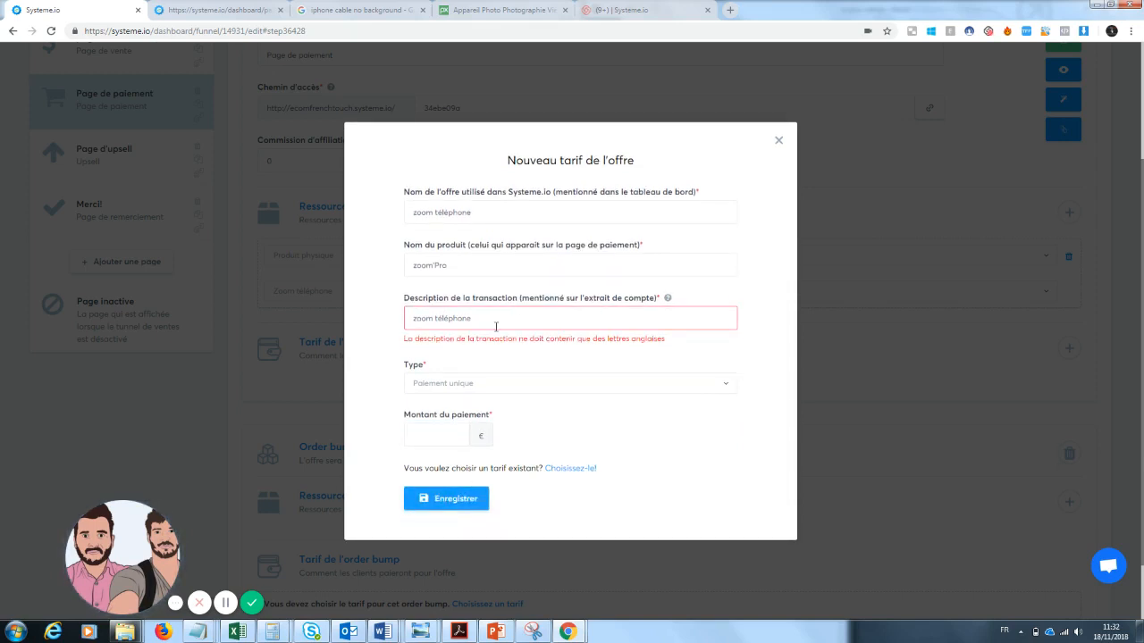
- Correct the transaction description to "zoom telephone", set the payment amount to 20 € and save the offer price
click(448, 318)
key(BackSpace)
text(e)
click(458, 505)
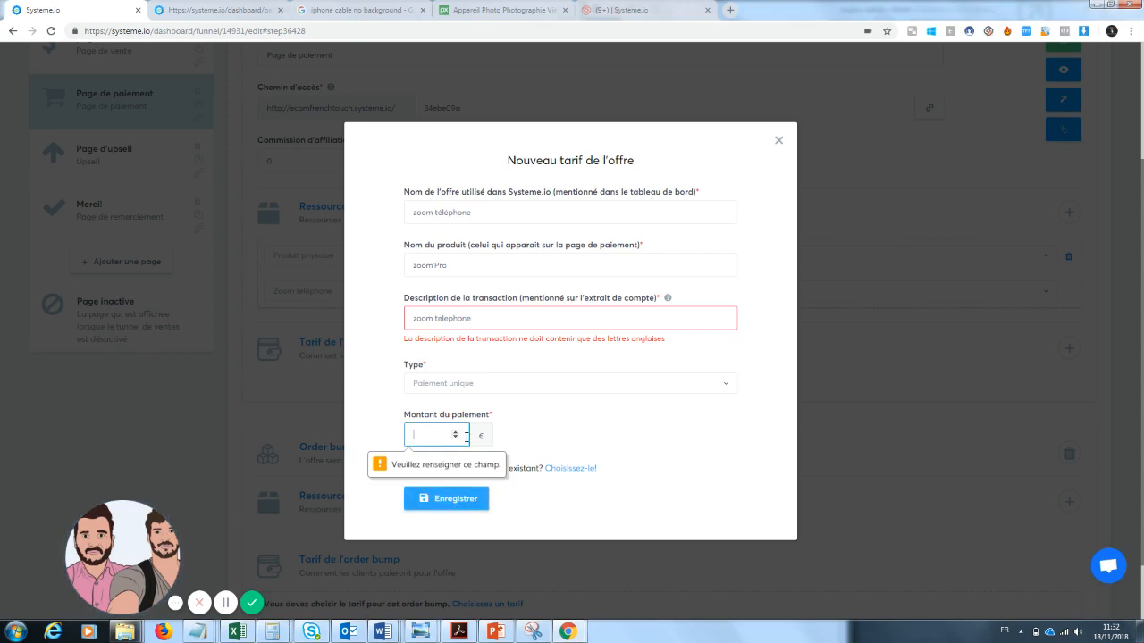
text(20)
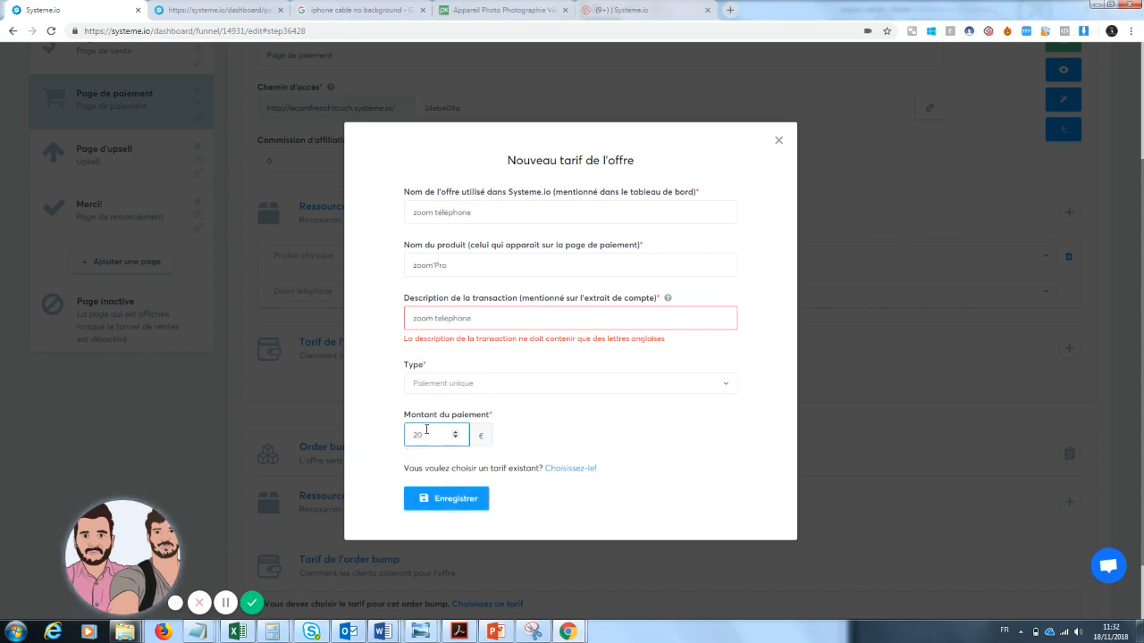
click(453, 498)
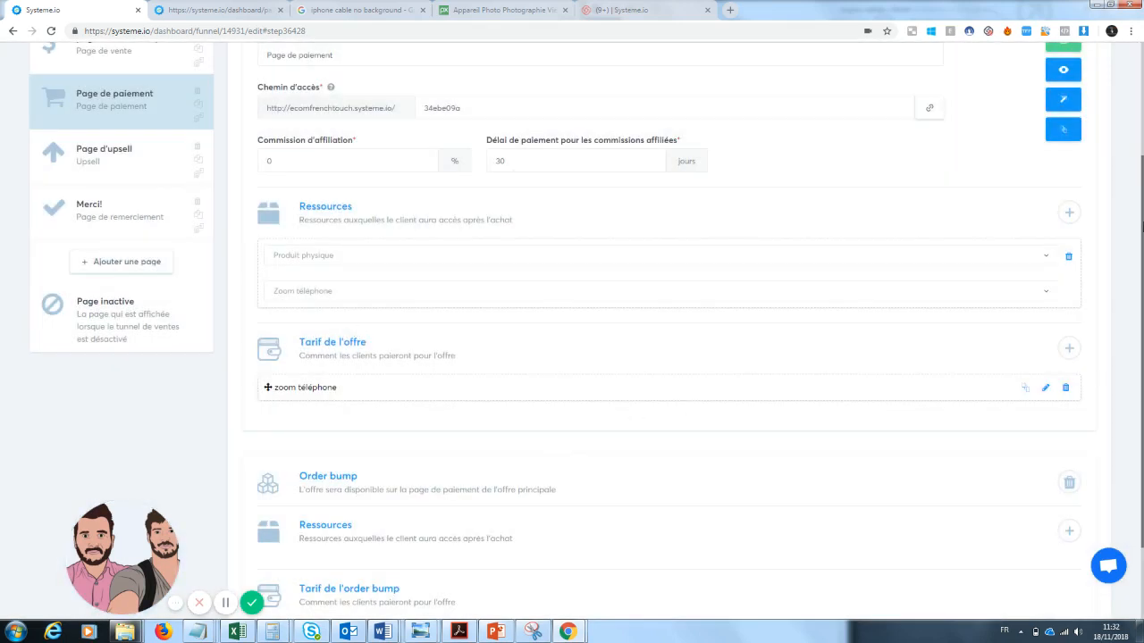
scroll(406, 330, down, 2)
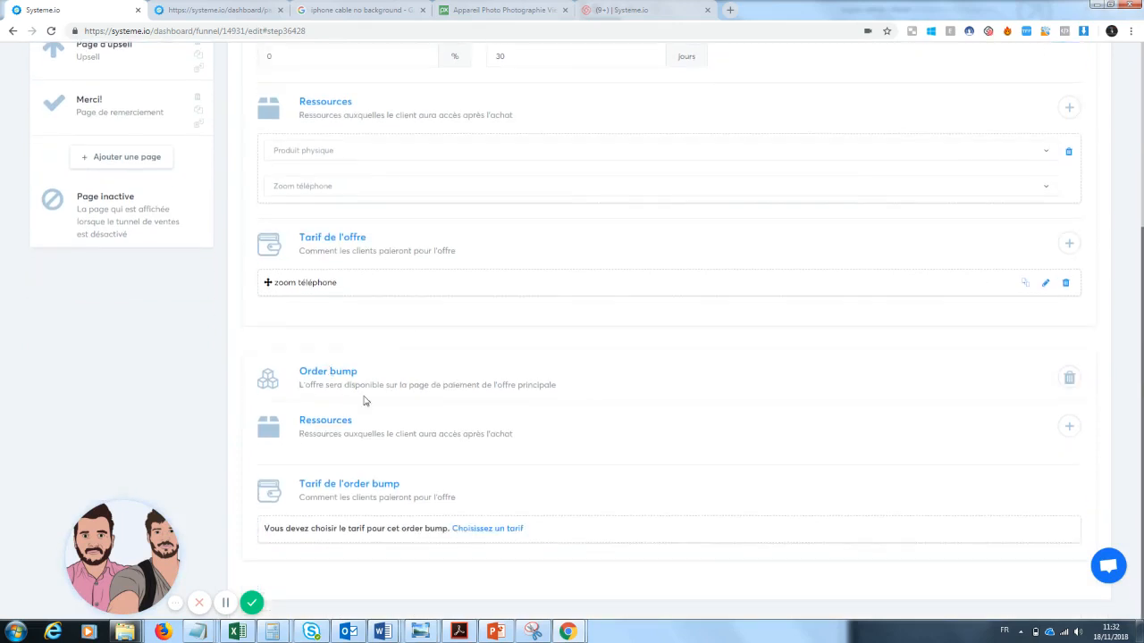
drag(150, 524, 99, 524)
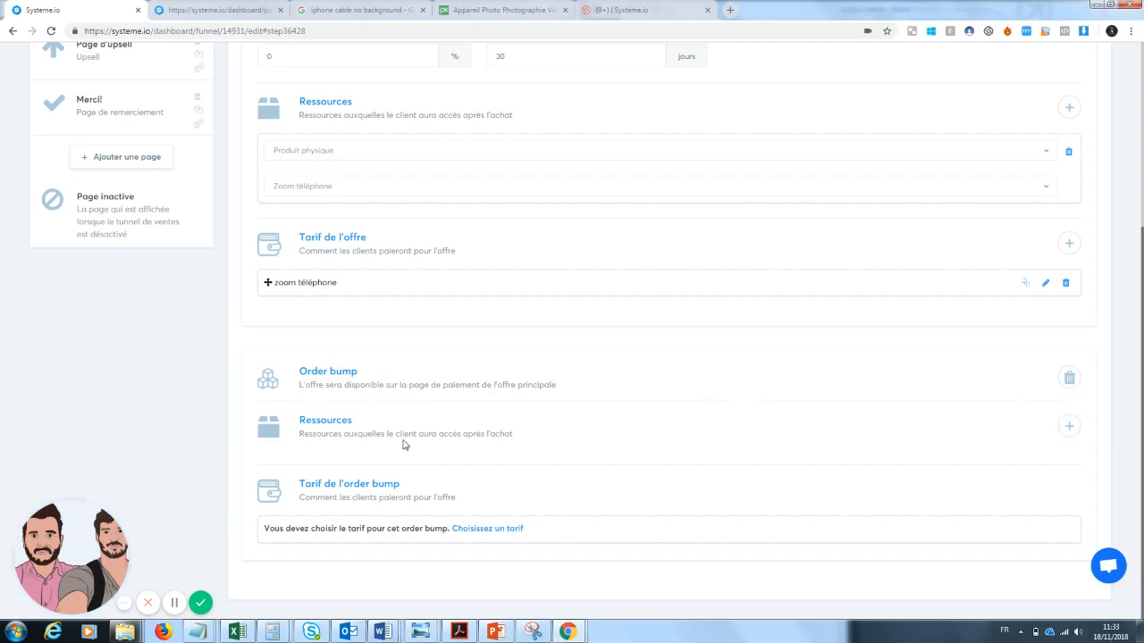
click(1063, 433)
click(980, 479)
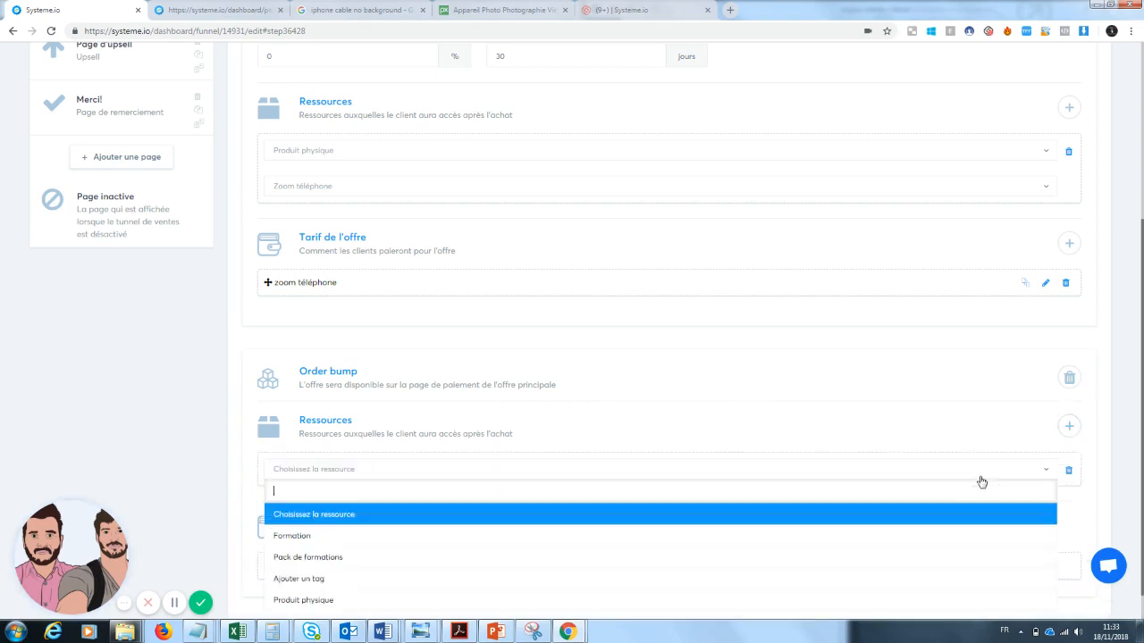
click(534, 605)
click(518, 514)
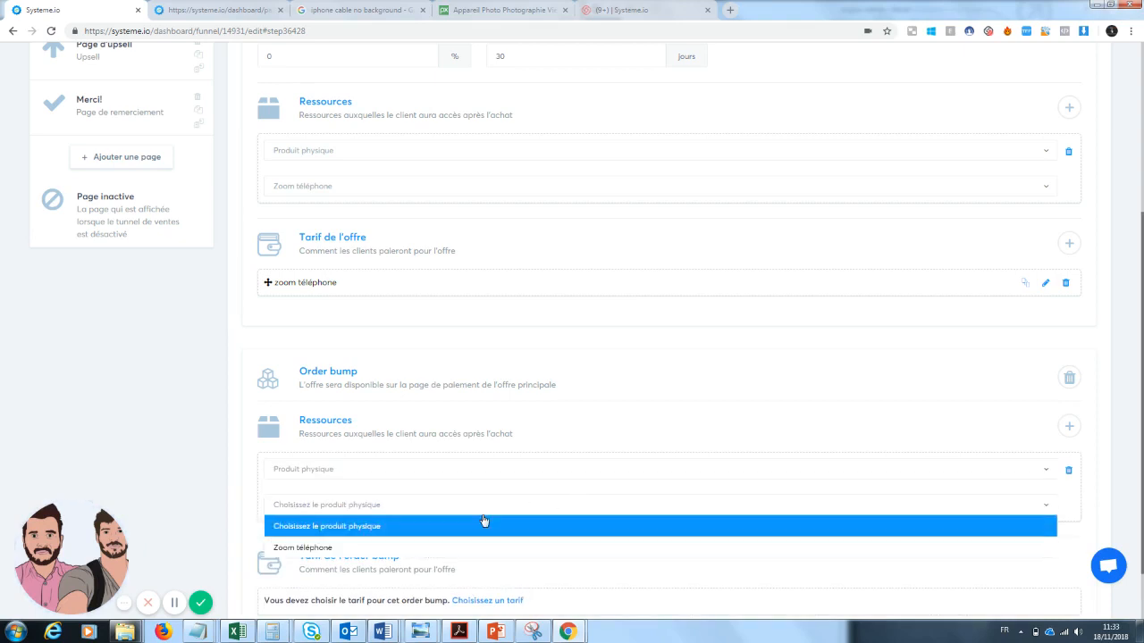
click(973, 435)
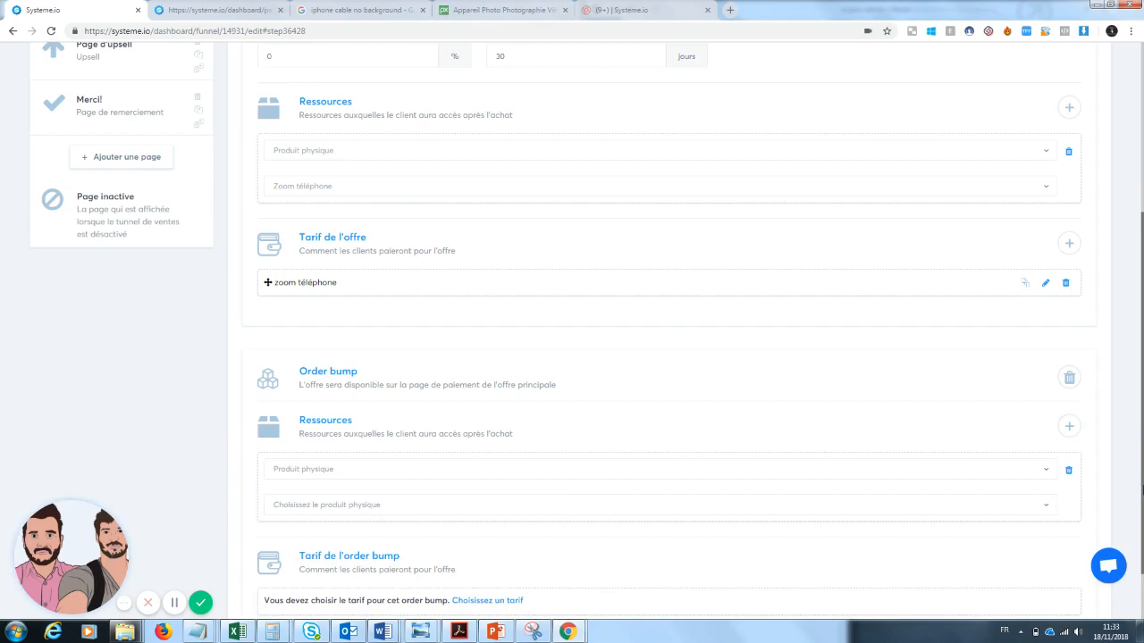
scroll(1036, 304, up, 3)
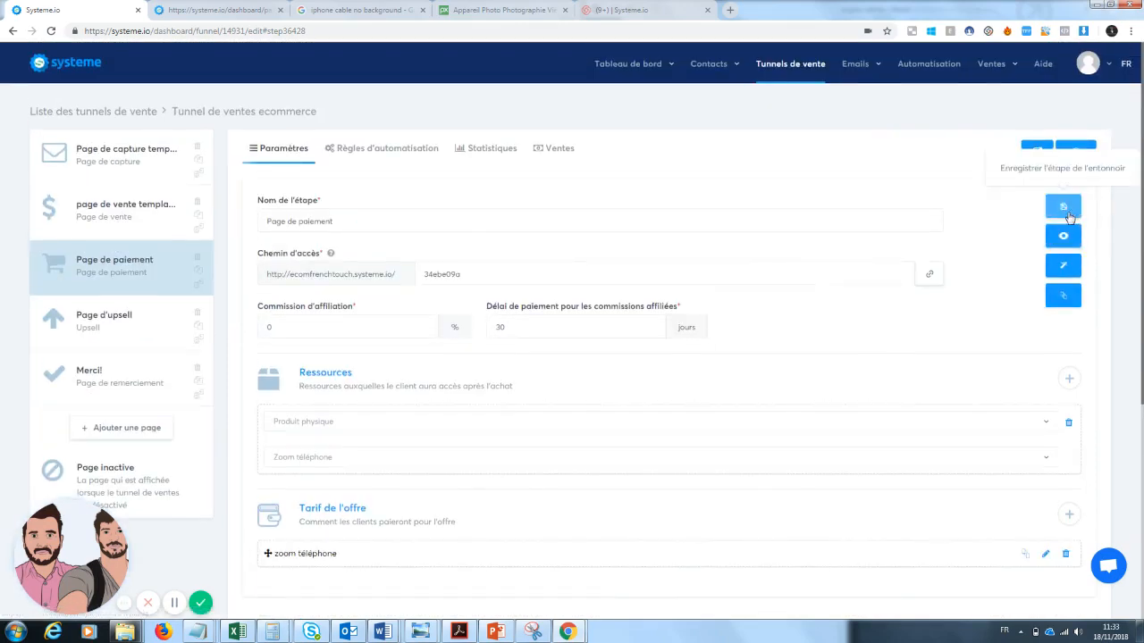
click(1065, 211)
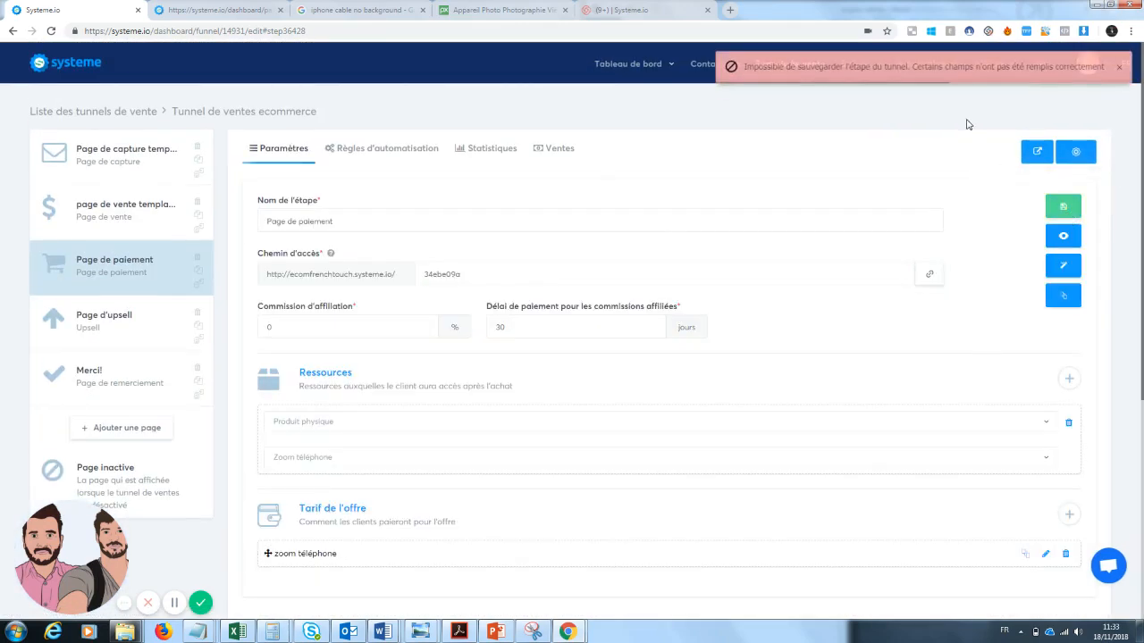
scroll(1039, 414, down, 3)
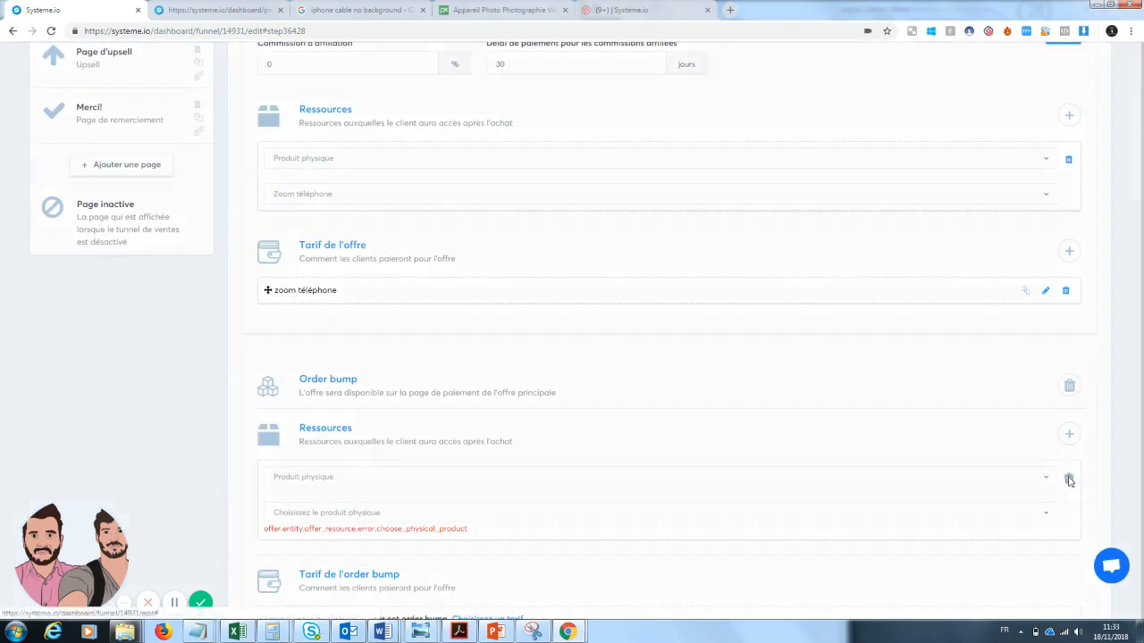
click(1066, 478)
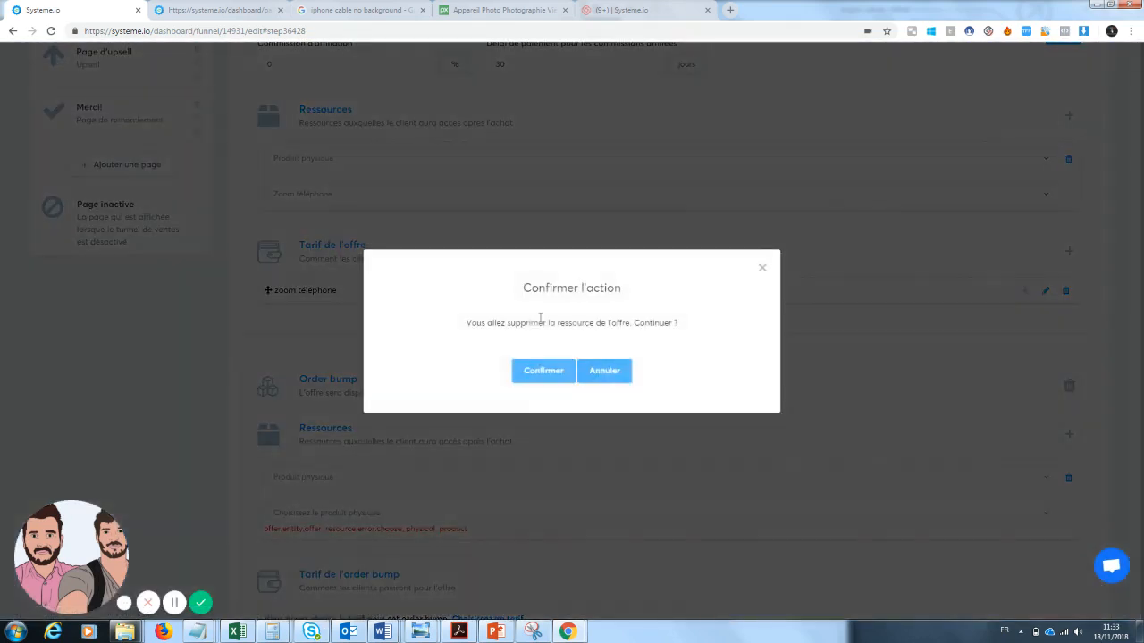
click(540, 370)
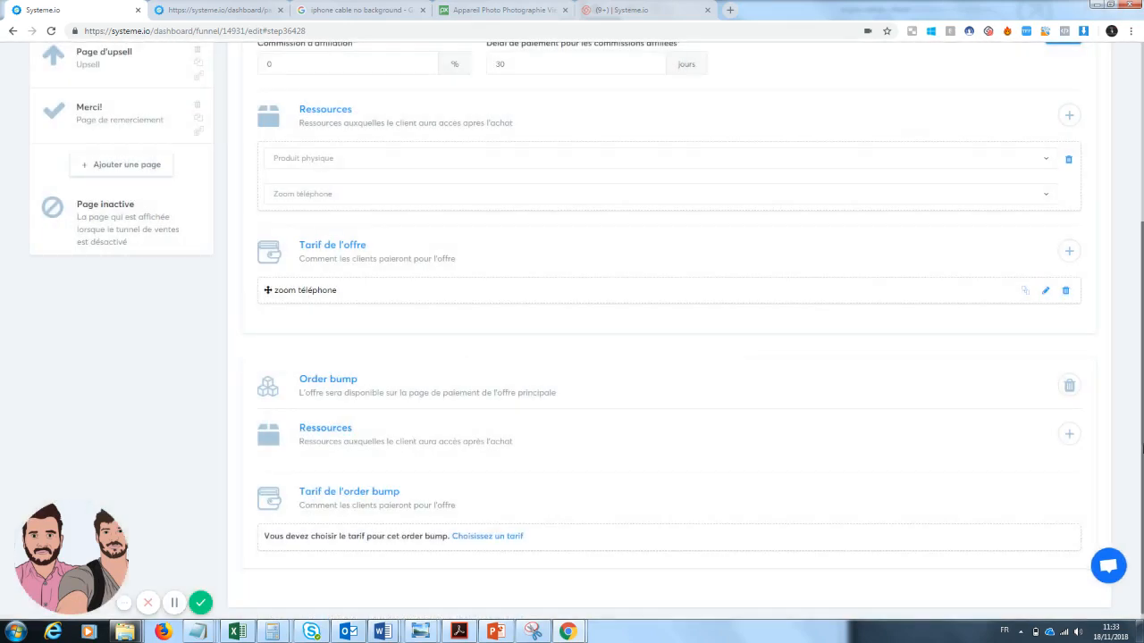
- Create and save a new product named "order bund lave écran téléphone" in the product list
mouse_move(998, 79)
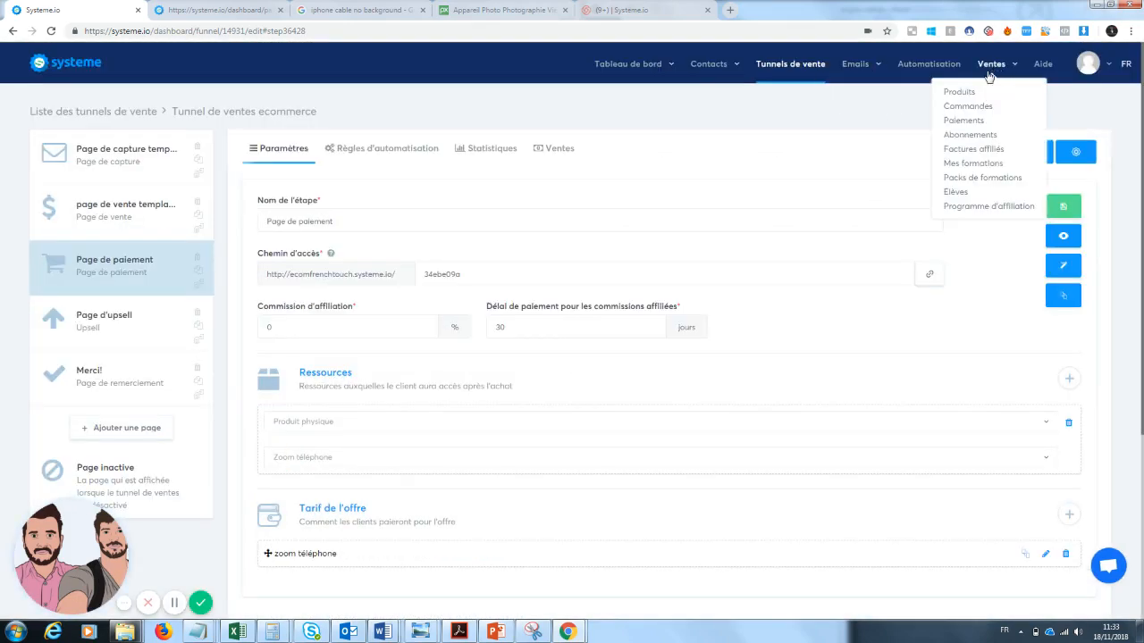
click(962, 93)
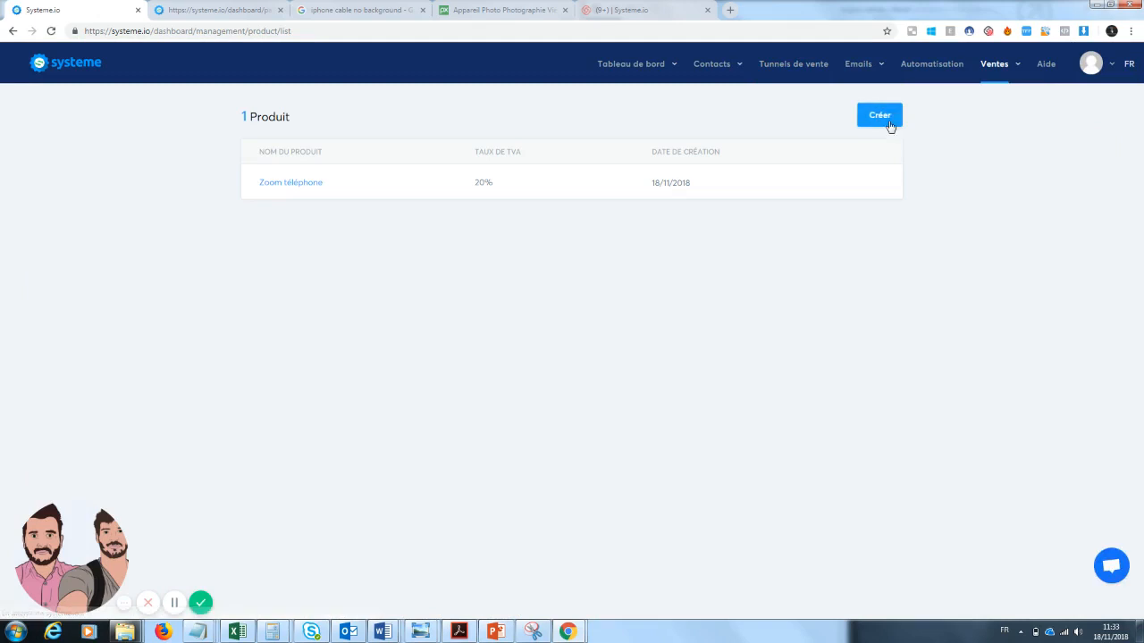
click(879, 114)
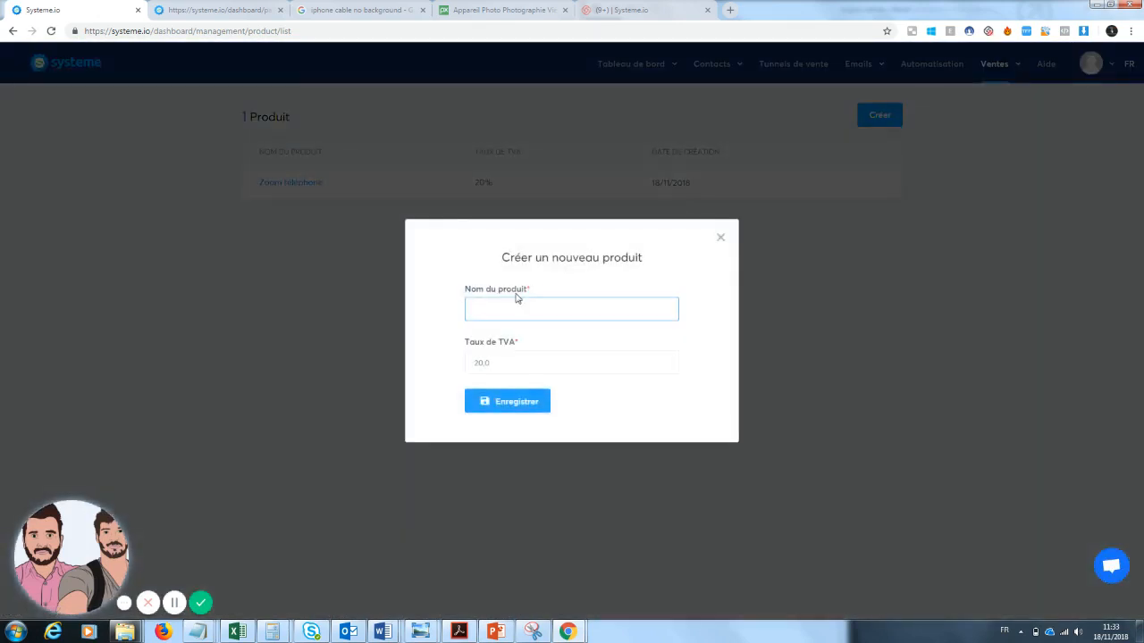
text(ceder bu)
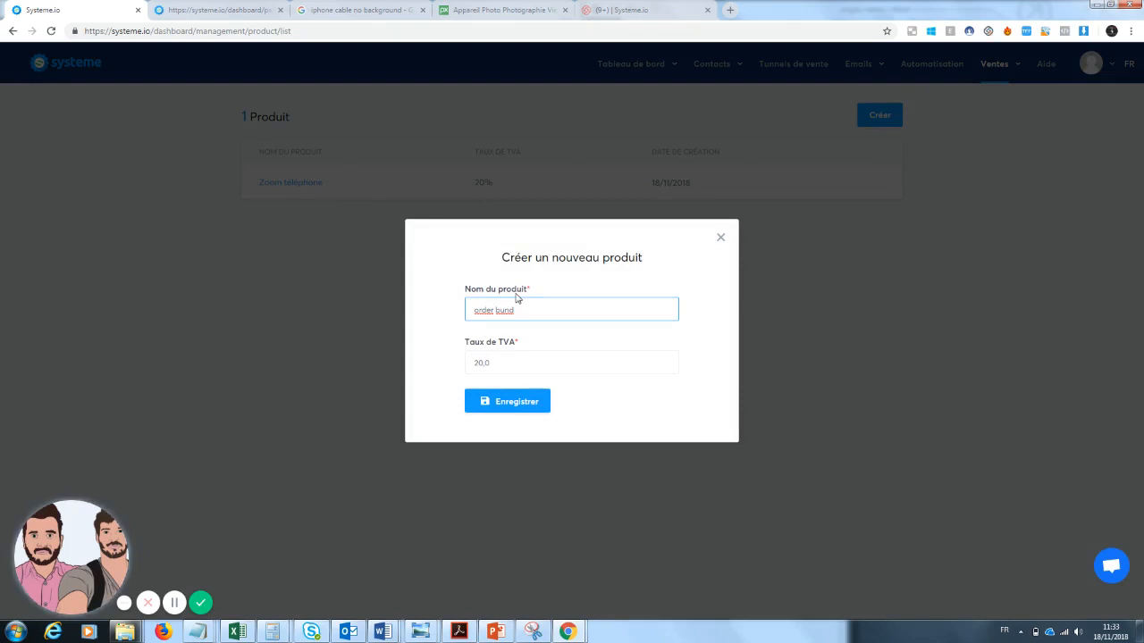
text(nd lave é)
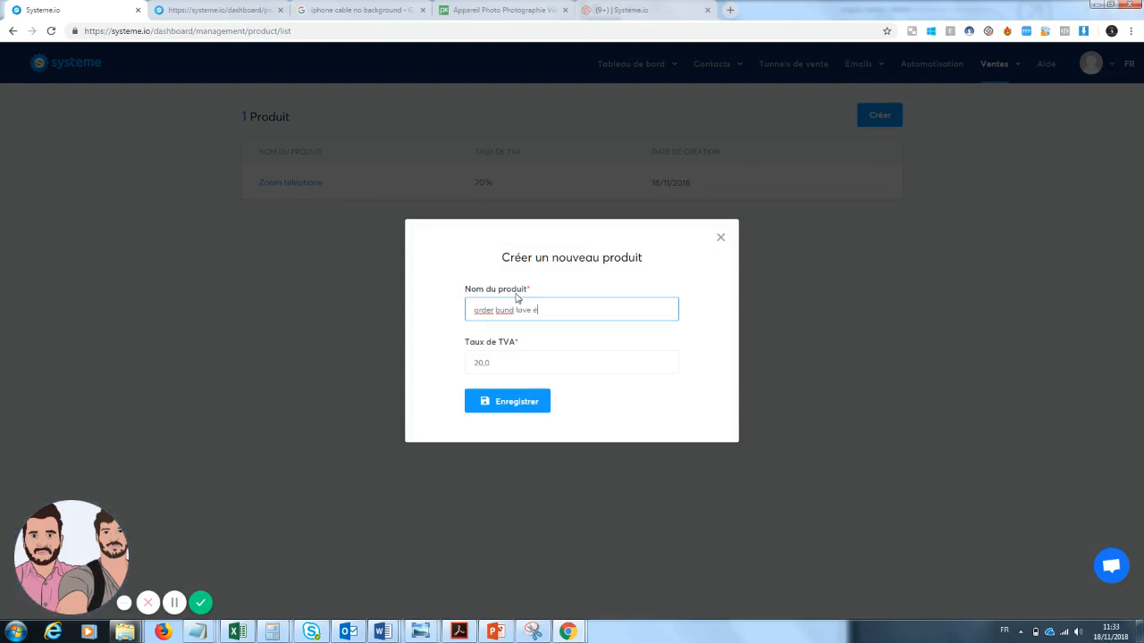
text(cran téléphone)
click(505, 404)
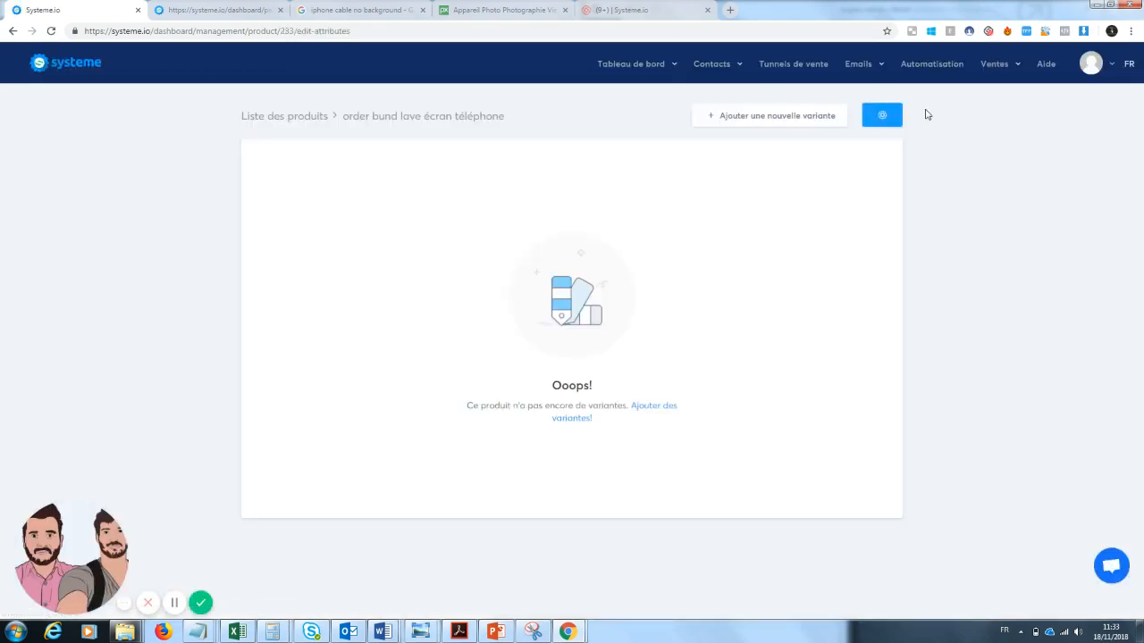
- Return to the e-commerce funnel's payment page and add the physical product "order bund lave écran téléphone" as the order bump's resource
click(795, 72)
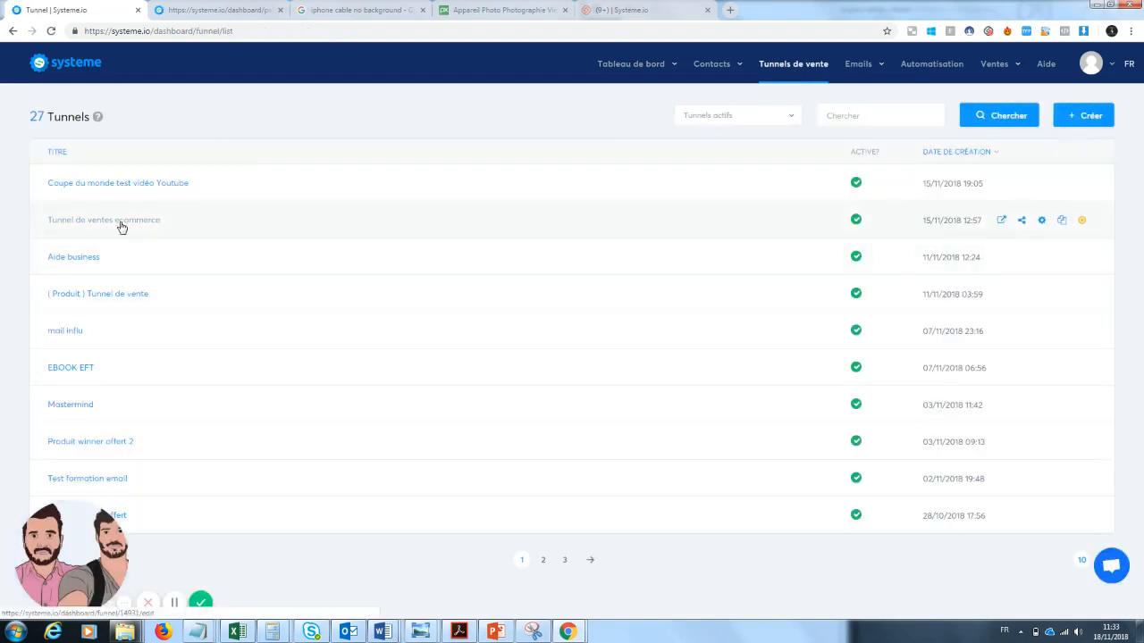
click(121, 228)
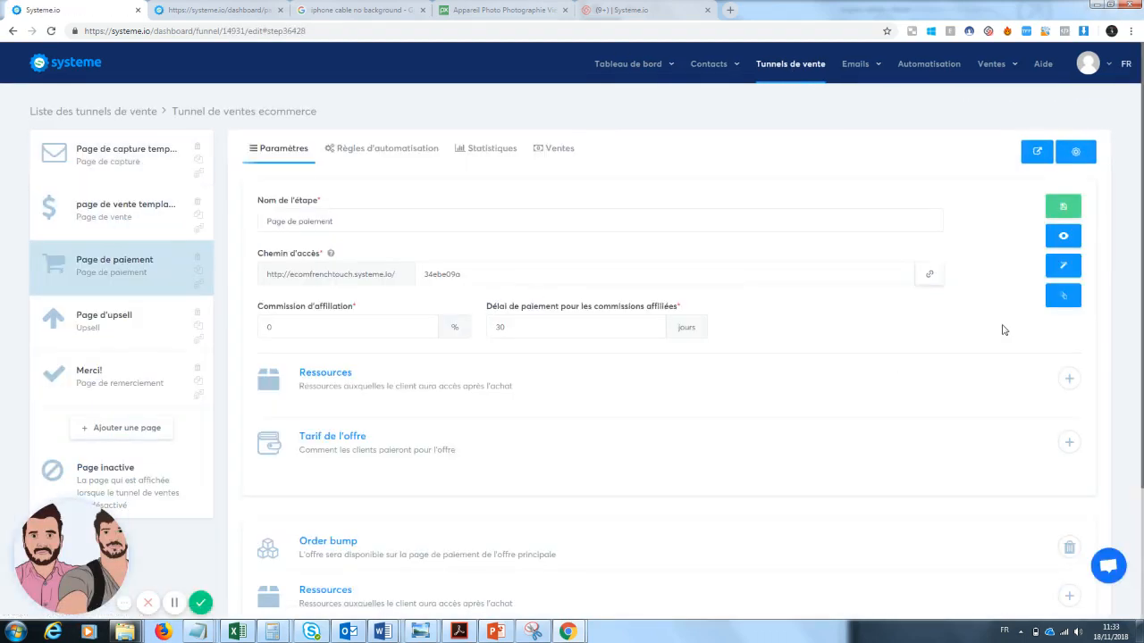
scroll(1138, 447, down, 1)
click(1069, 474)
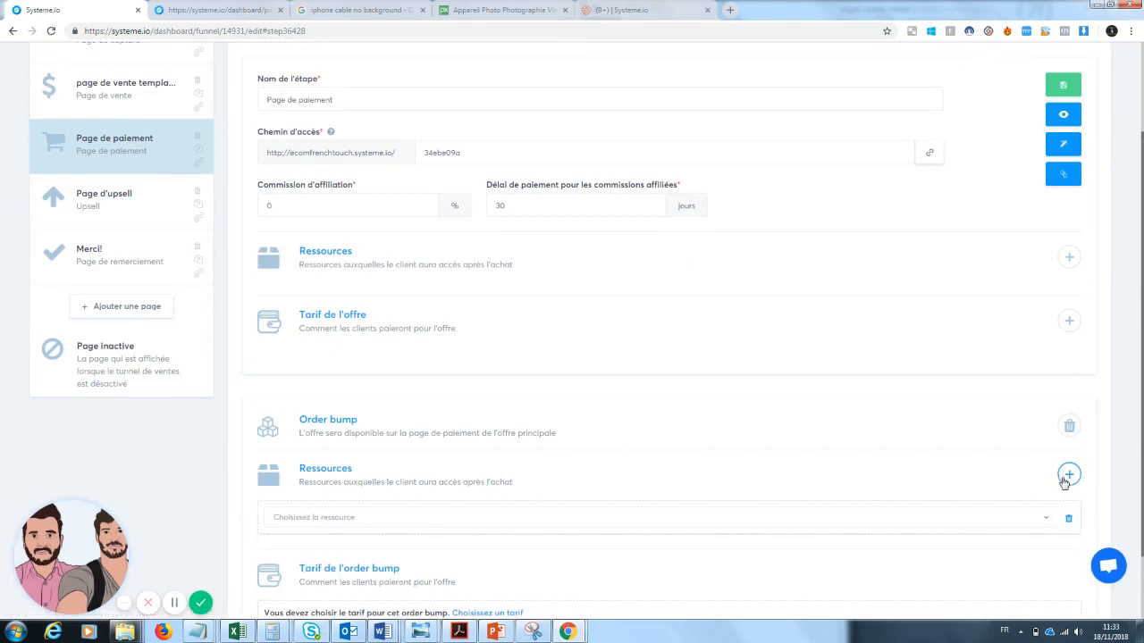
click(424, 517)
click(339, 495)
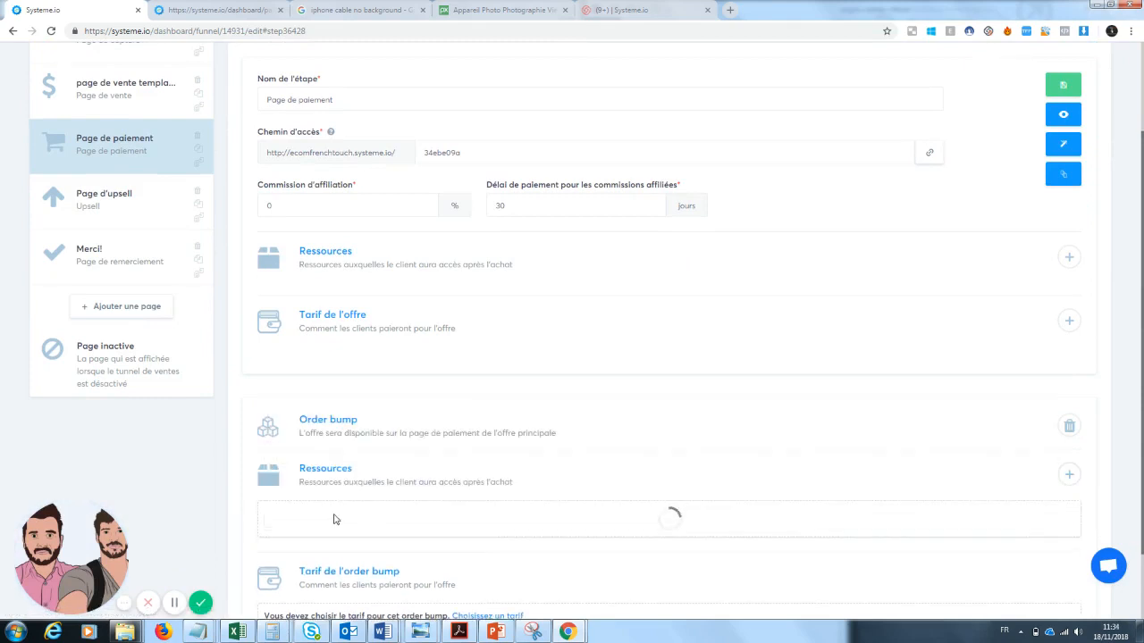
click(352, 559)
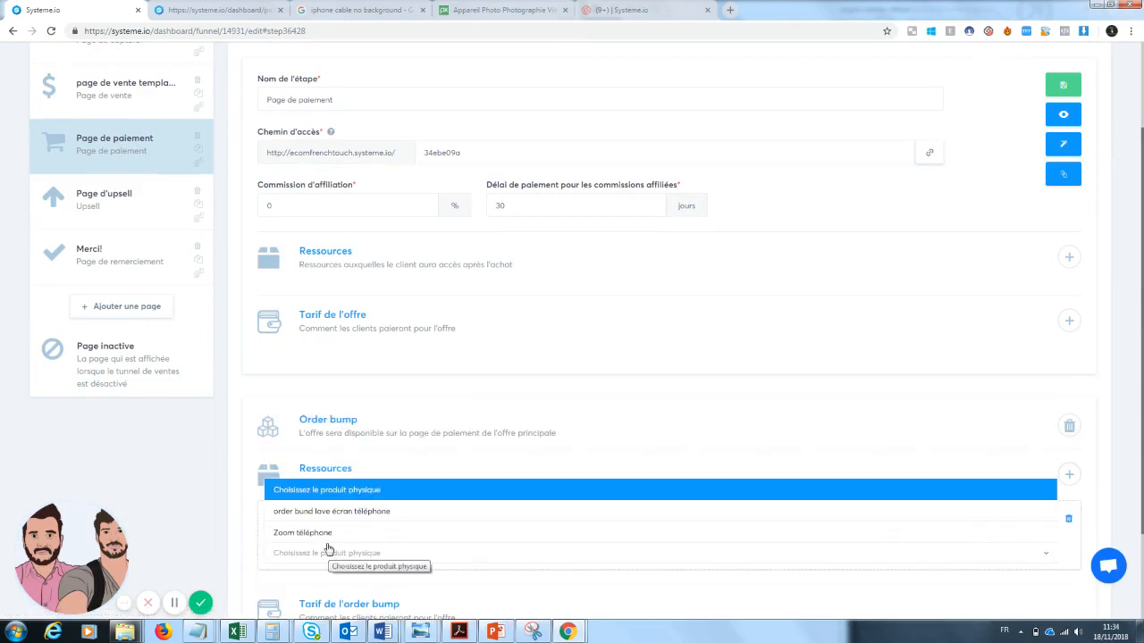
click(353, 522)
- Start a new order bump price with offer name "lave écran", product name "Clean Screnn : l'écran 100% propre" and transaction description "lave écran"
scroll(353, 524, down, 2)
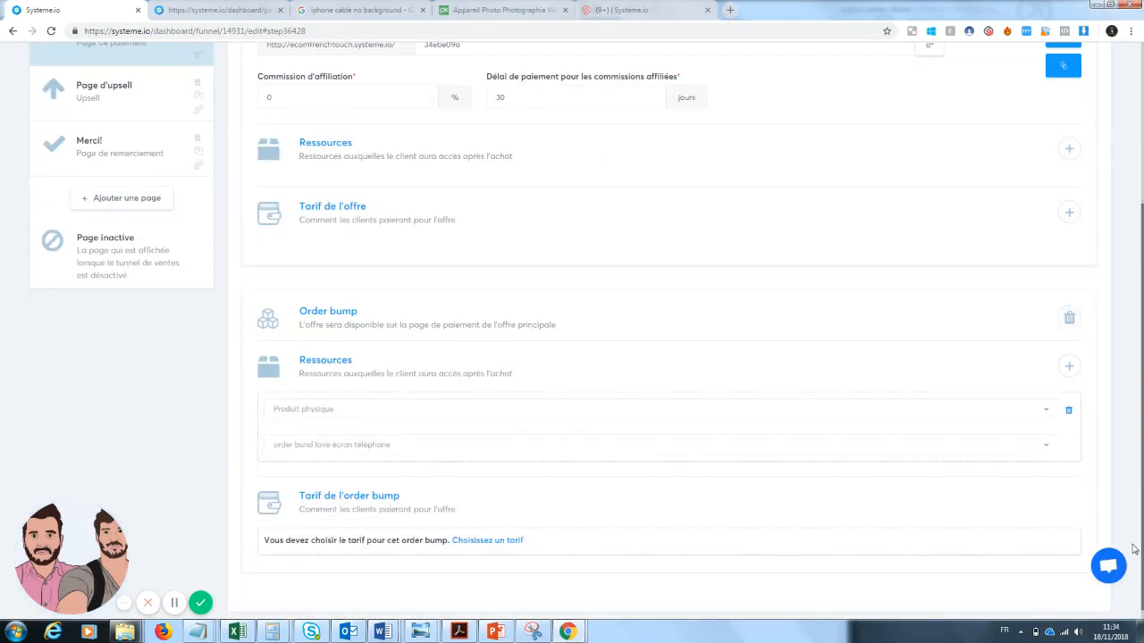
click(490, 542)
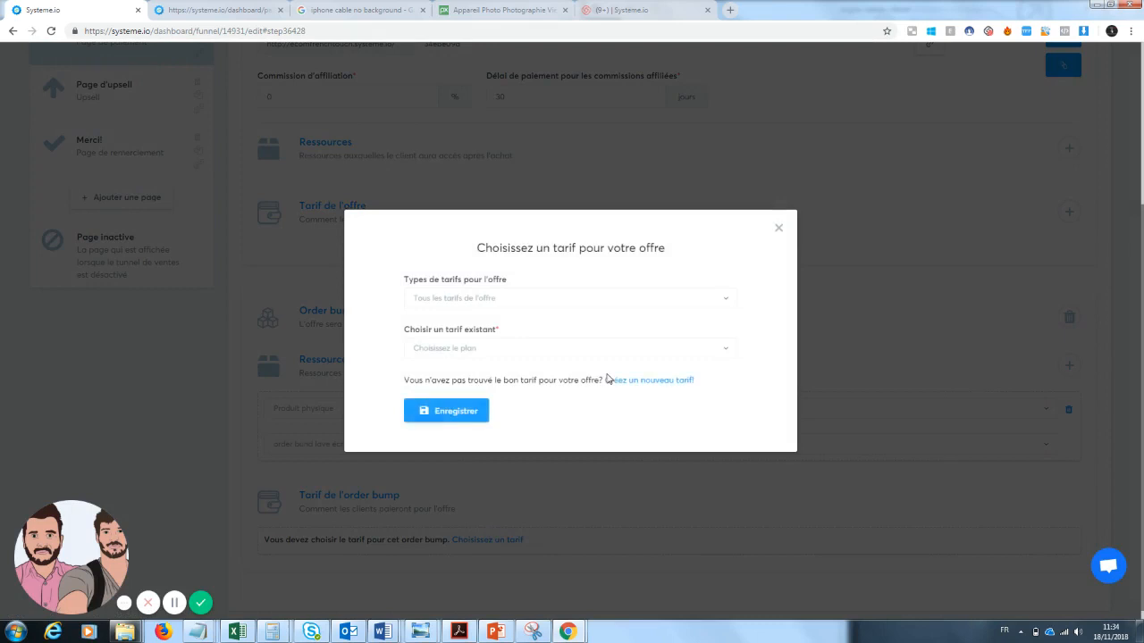
click(635, 380)
text(la)
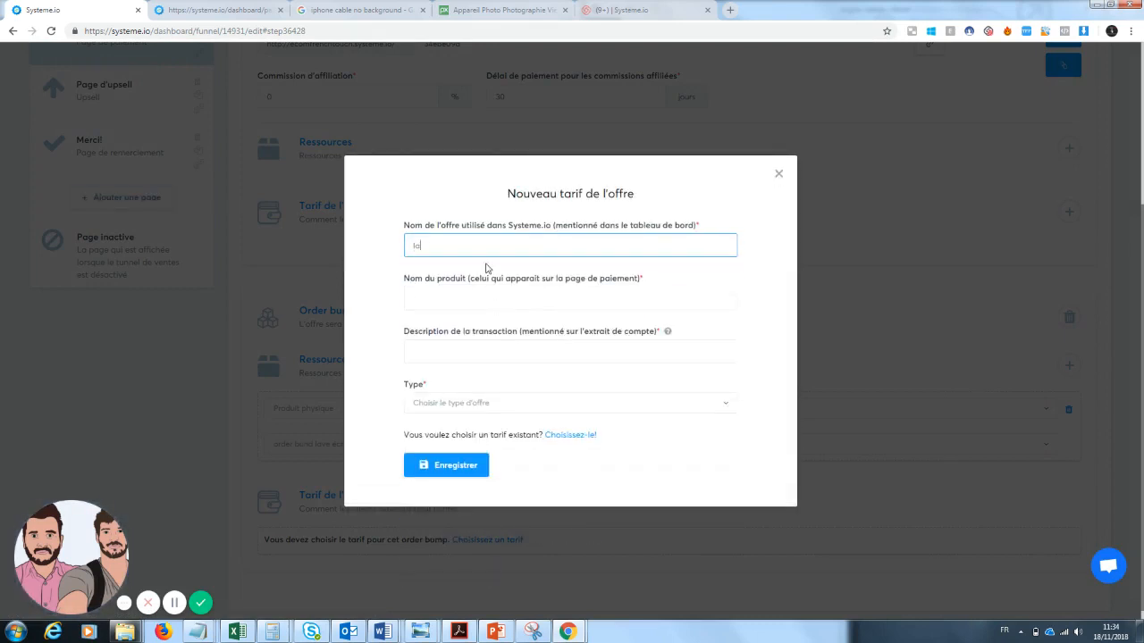
text(ve écran)
click(459, 298)
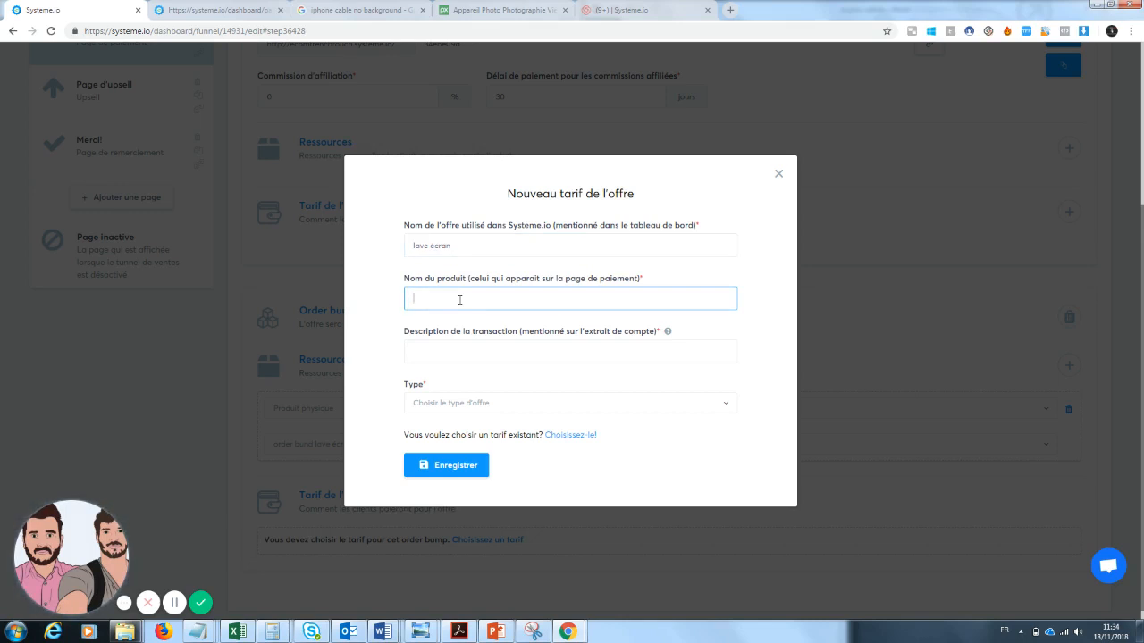
text(Clean )
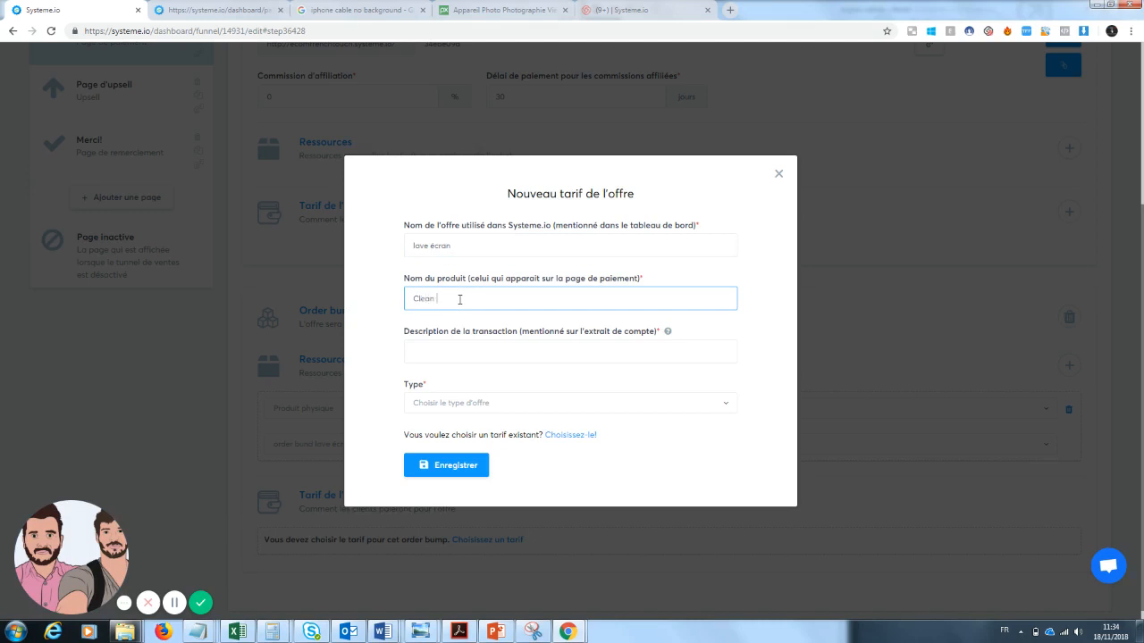
text(Screnn l'écran 100% propre)
click(452, 358)
text(lo)
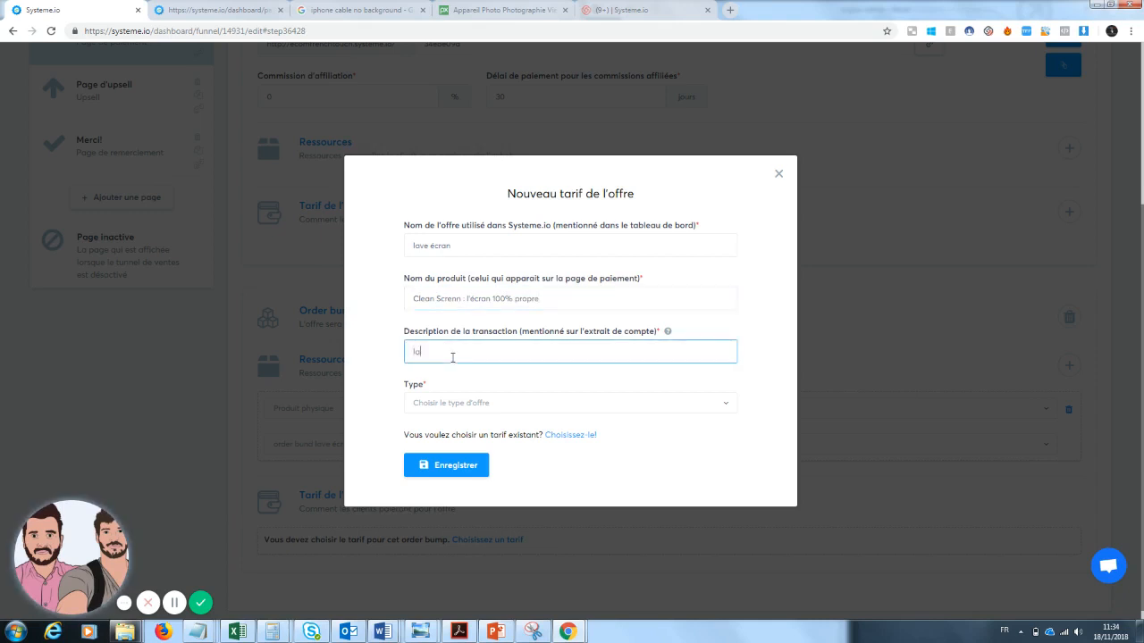
text(ve écran)
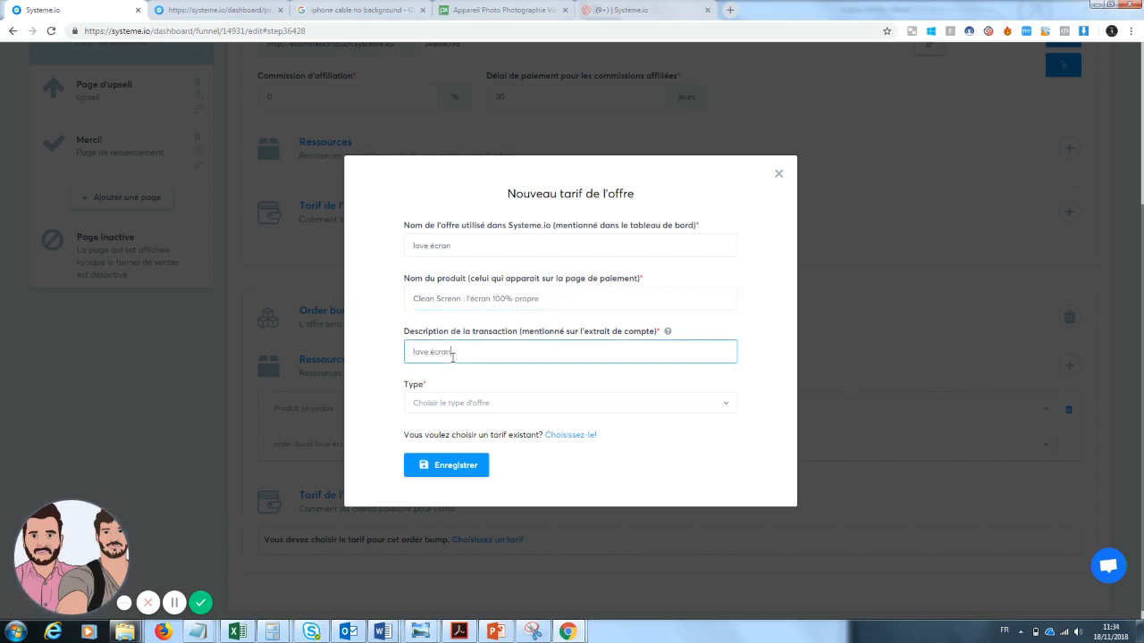
- Set the order bump price to Paiement unique with a payment amount, correct the transaction description to English letters only and save
click(448, 407)
click(448, 445)
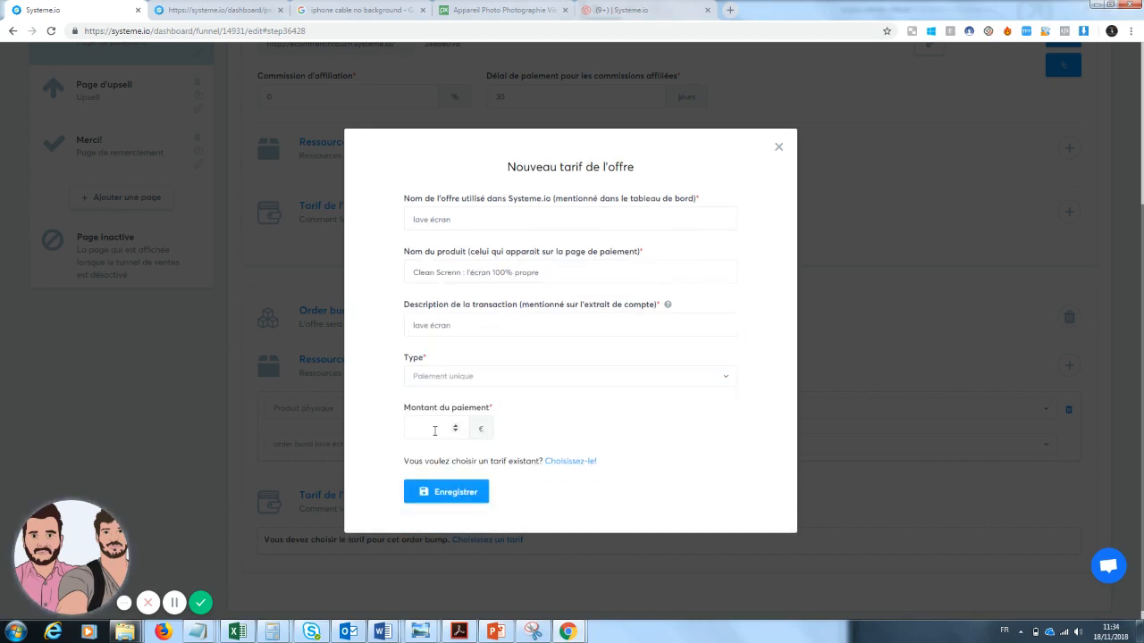
click(434, 430)
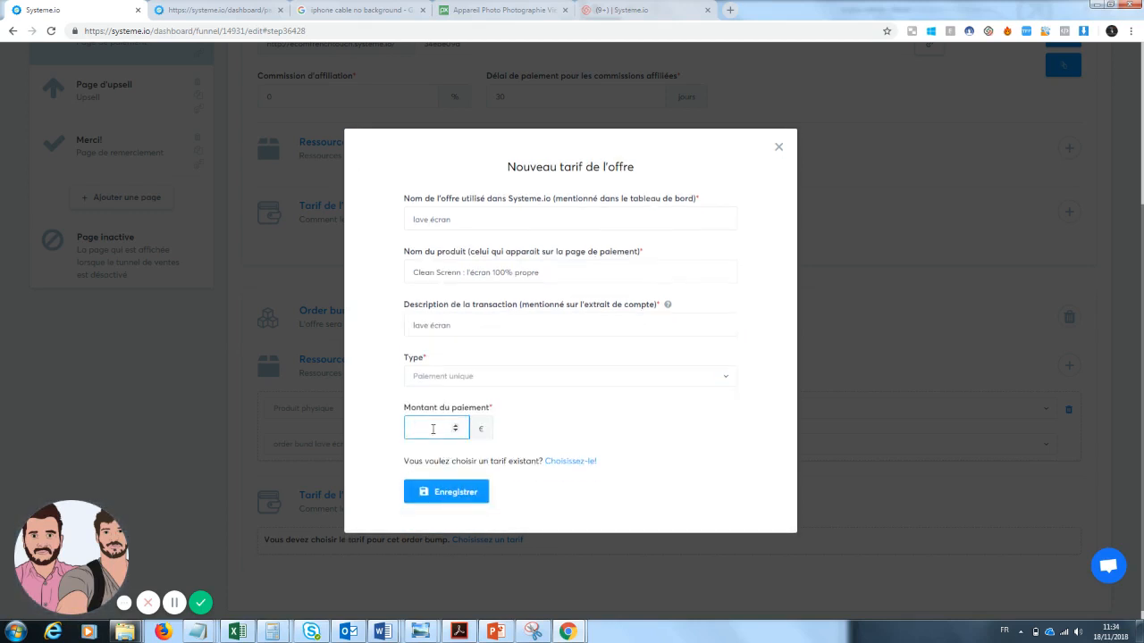
click(446, 490)
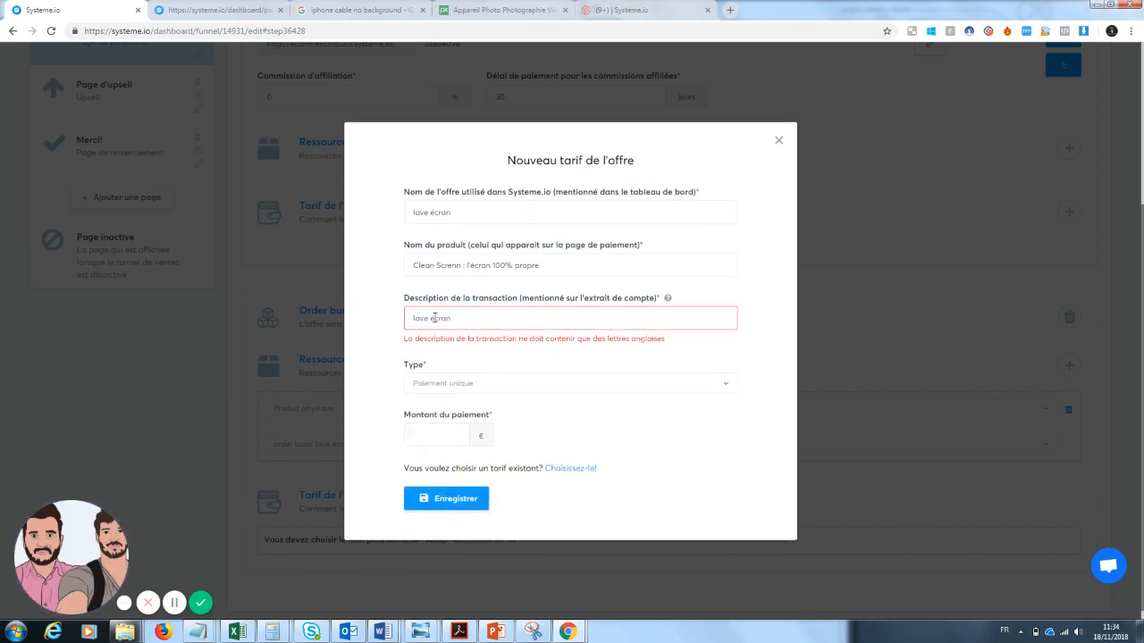
key(Tab)
click(463, 499)
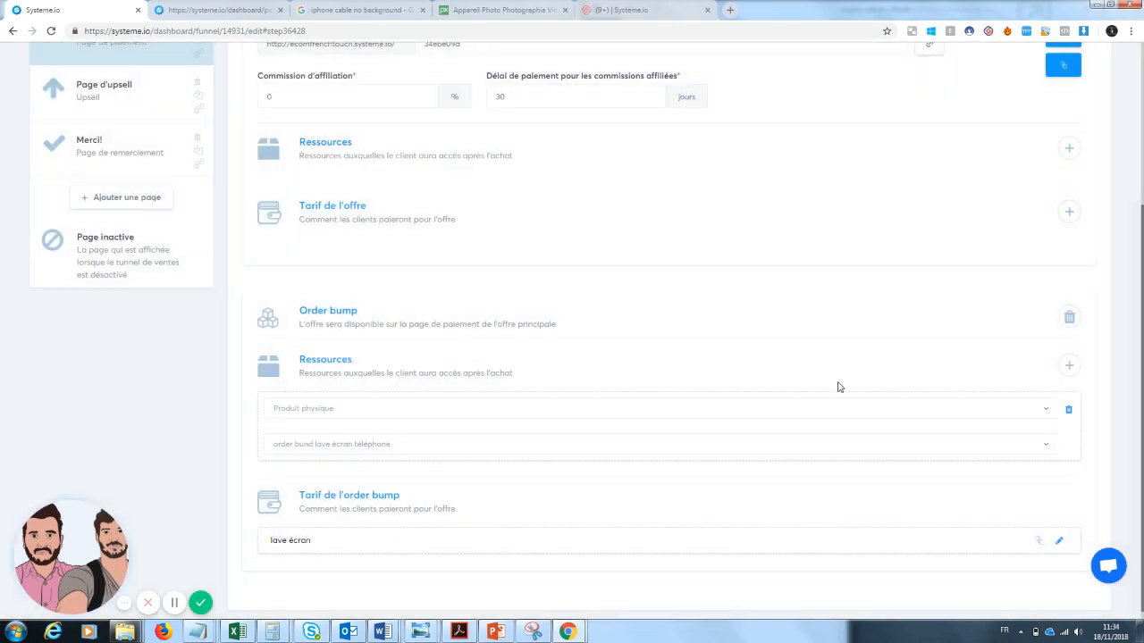
- Save the payment page's settings and preview the live page to check its form and product sections
drag(1141, 439, 1142, 277)
click(1062, 206)
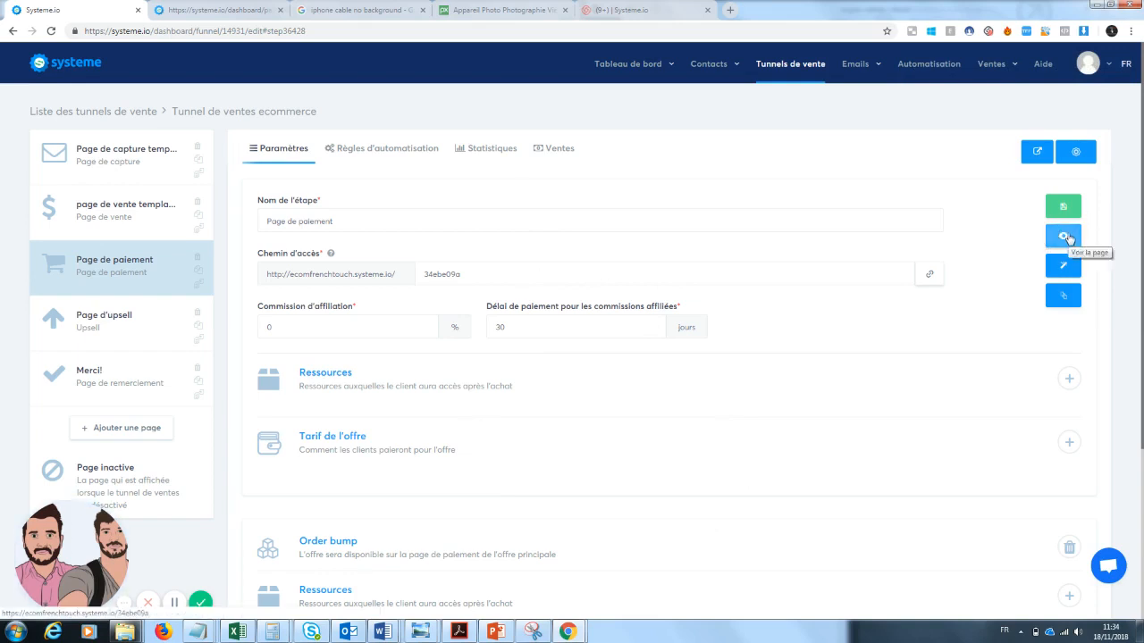
click(1063, 236)
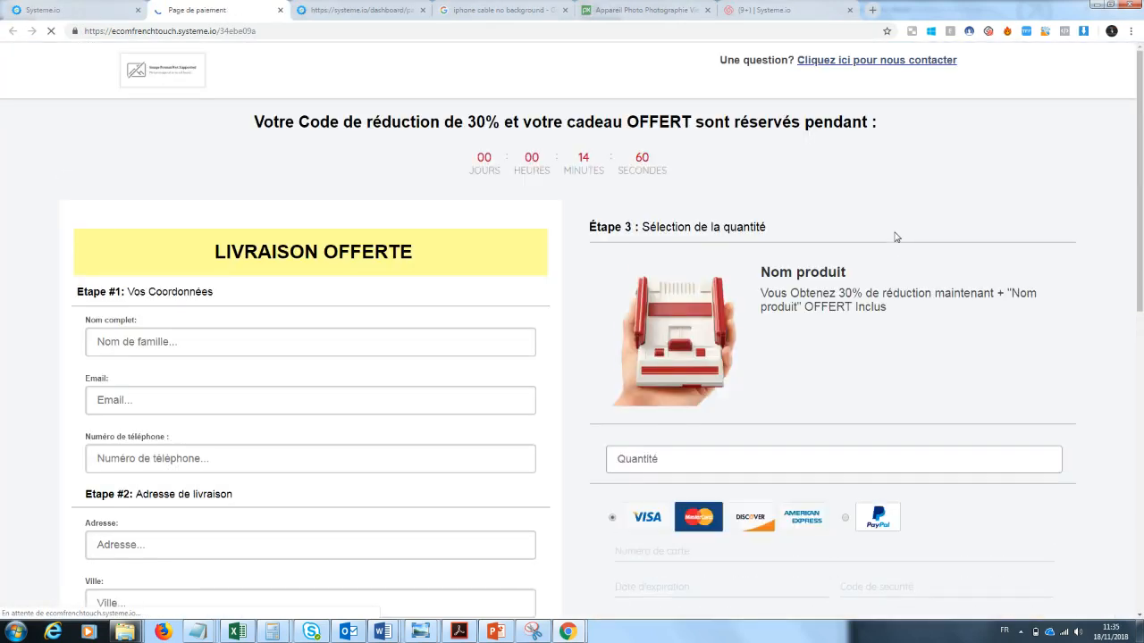
scroll(1141, 143, down, 1)
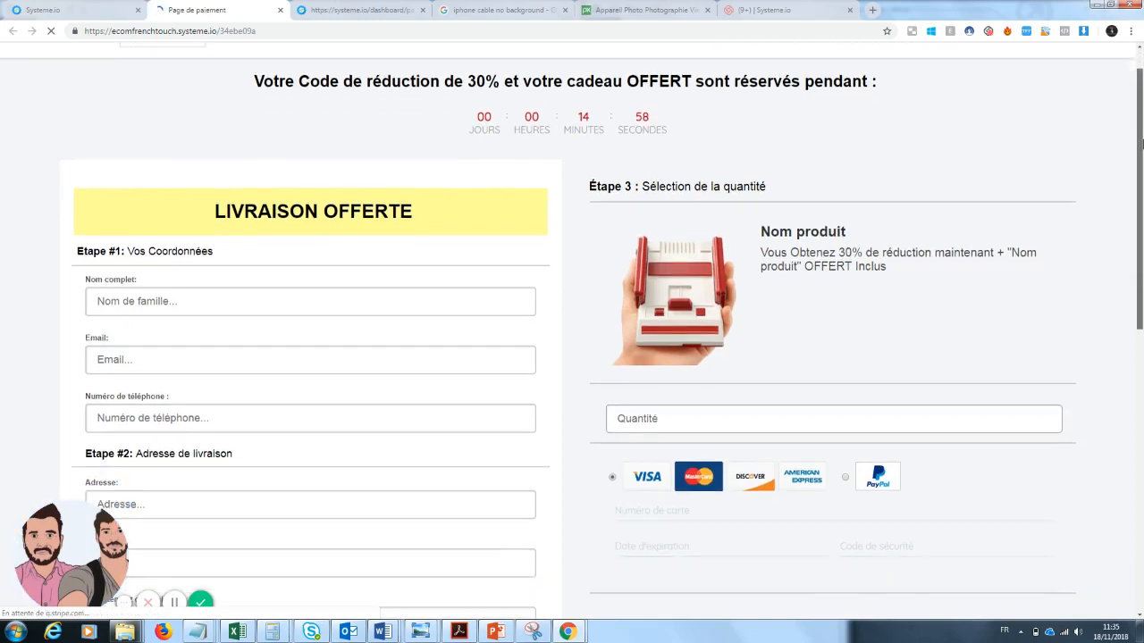
drag(1141, 143, 1141, 159)
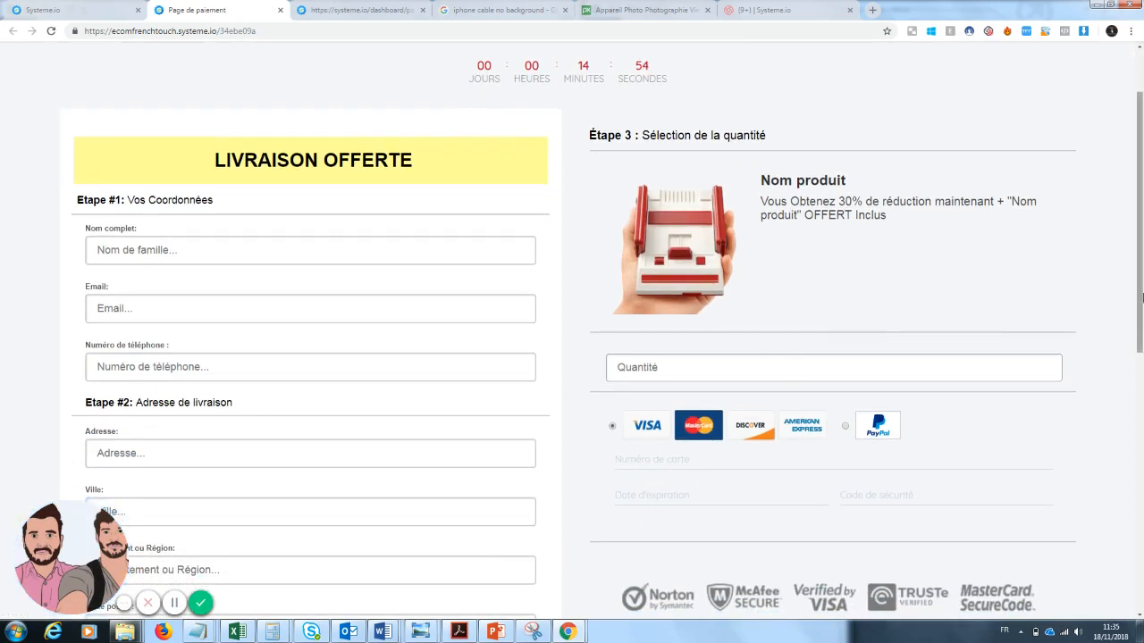
drag(1140, 316, 1140, 279)
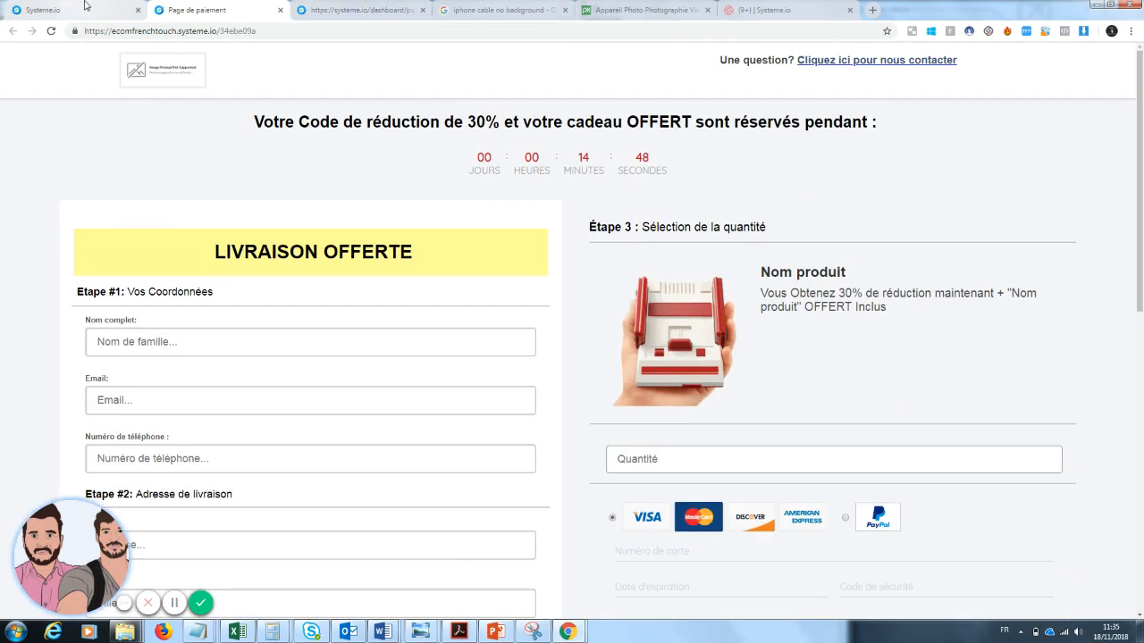
- Open the payment page in the page editor and remove "et votre cadeau OFFERT" from the discount headline
click(78, 16)
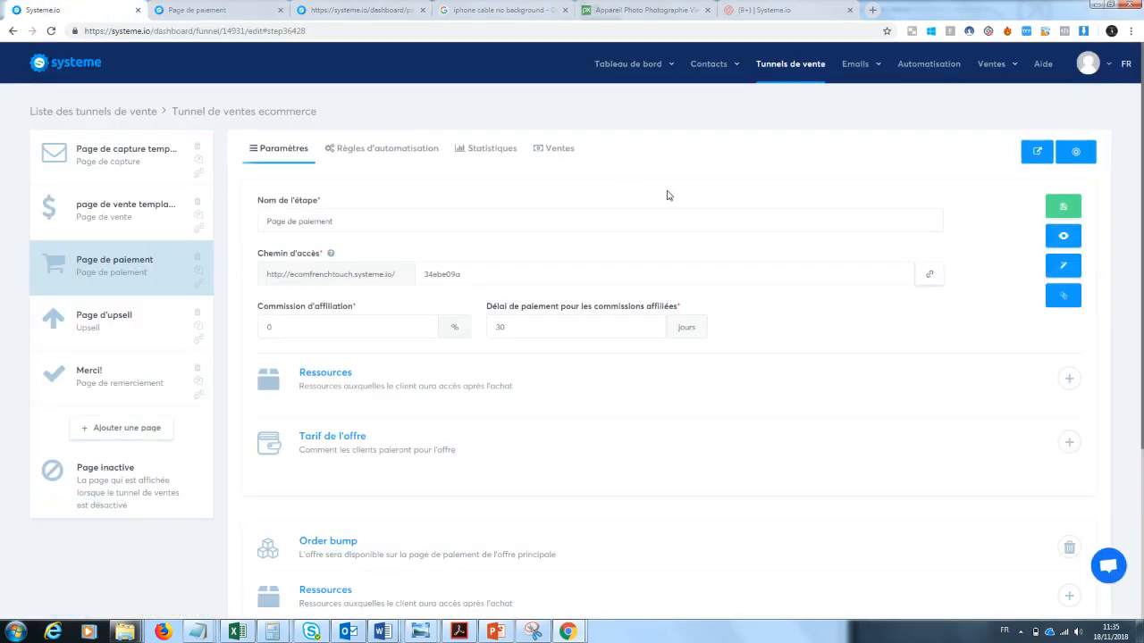
click(1063, 267)
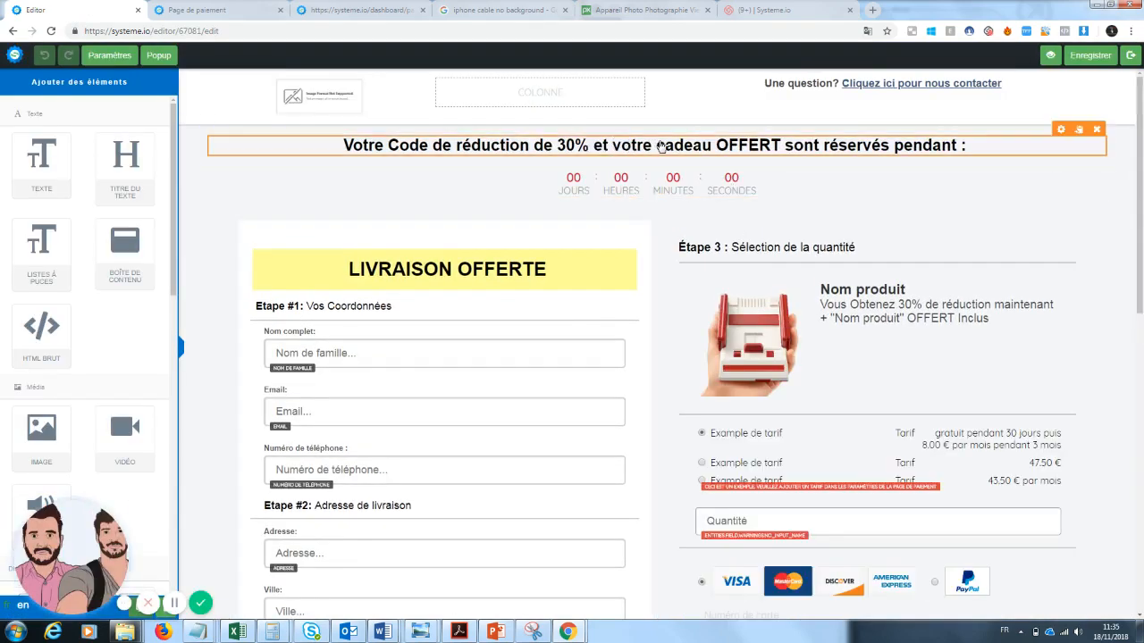
click(742, 155)
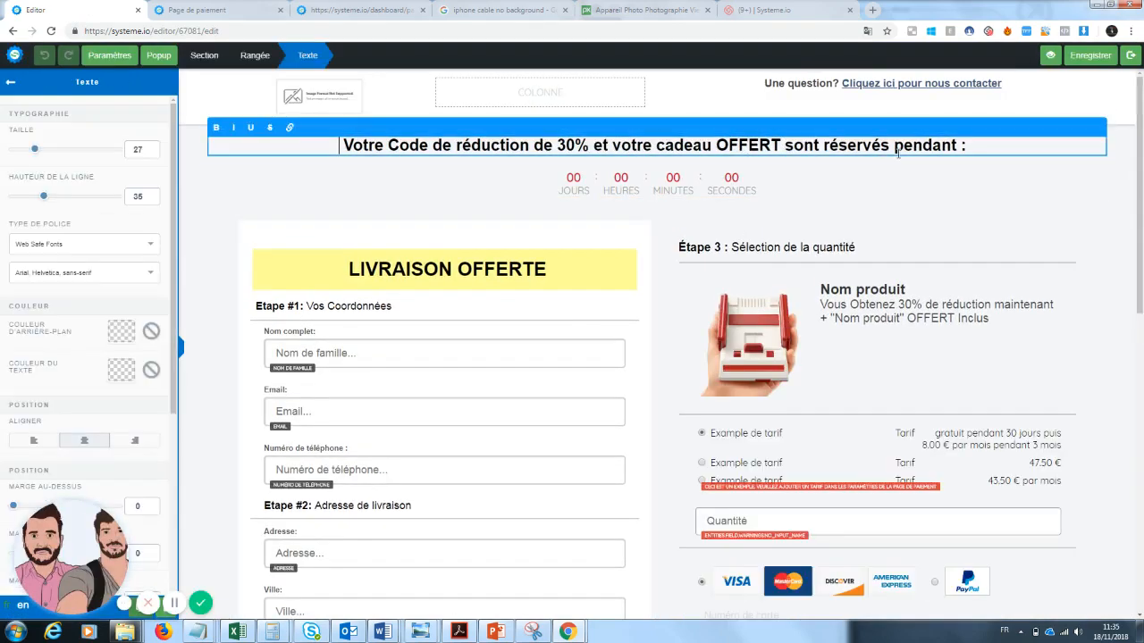
drag(783, 145, 609, 145)
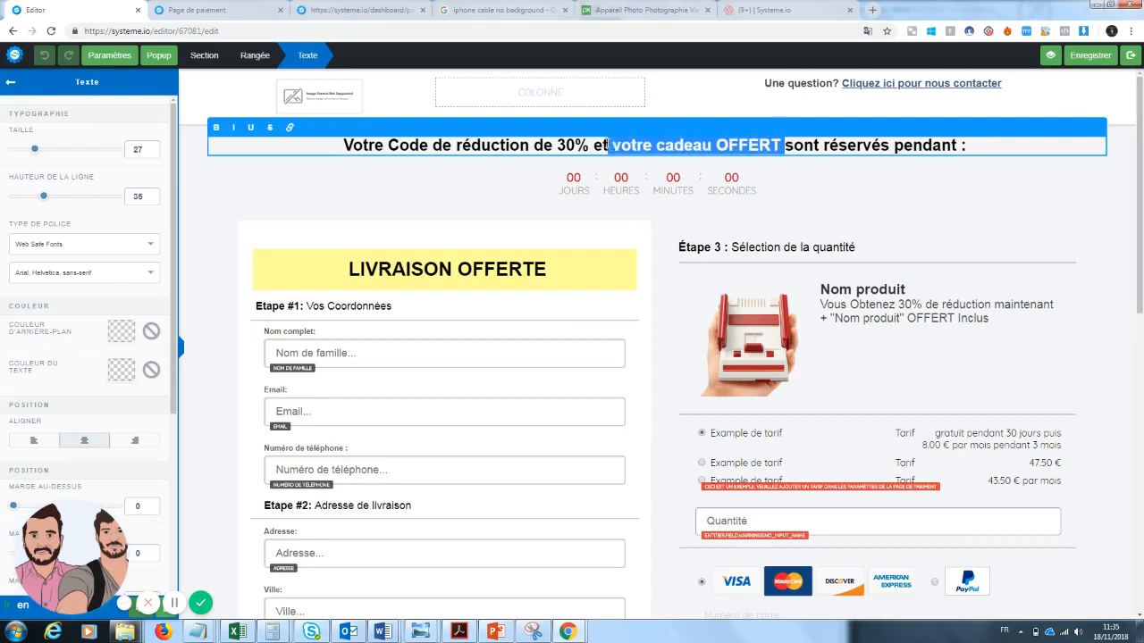
key(BackSpace)
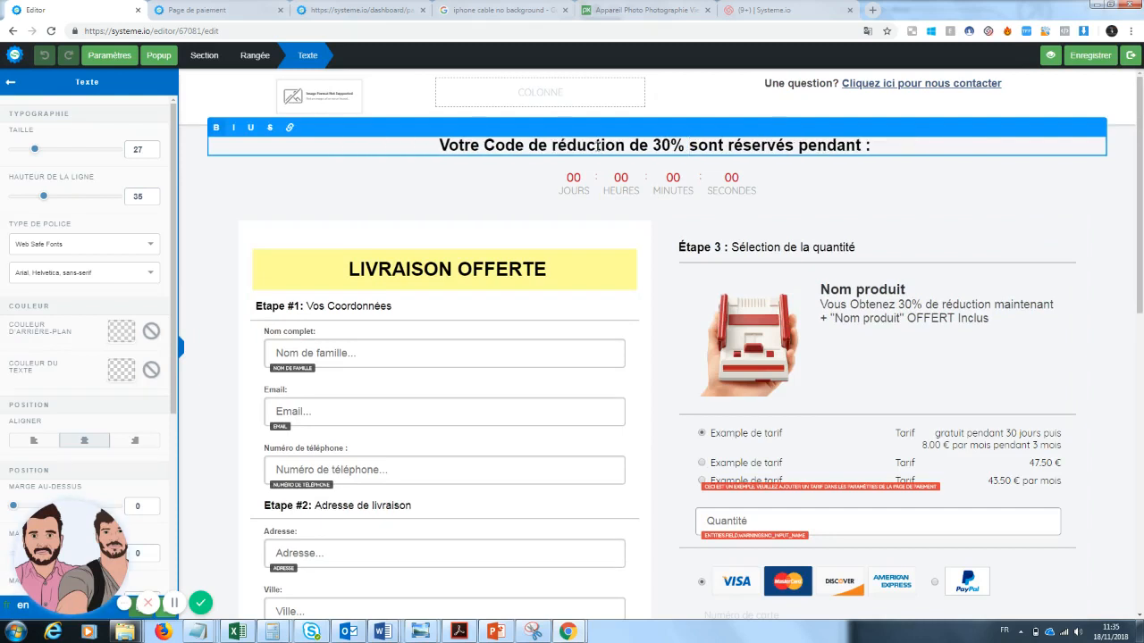
- Retype "de" before "30%" in the discount headline and replace "sont" with "est"
click(647, 144)
key(BackSpace)
key(BackSpace)
text(de)
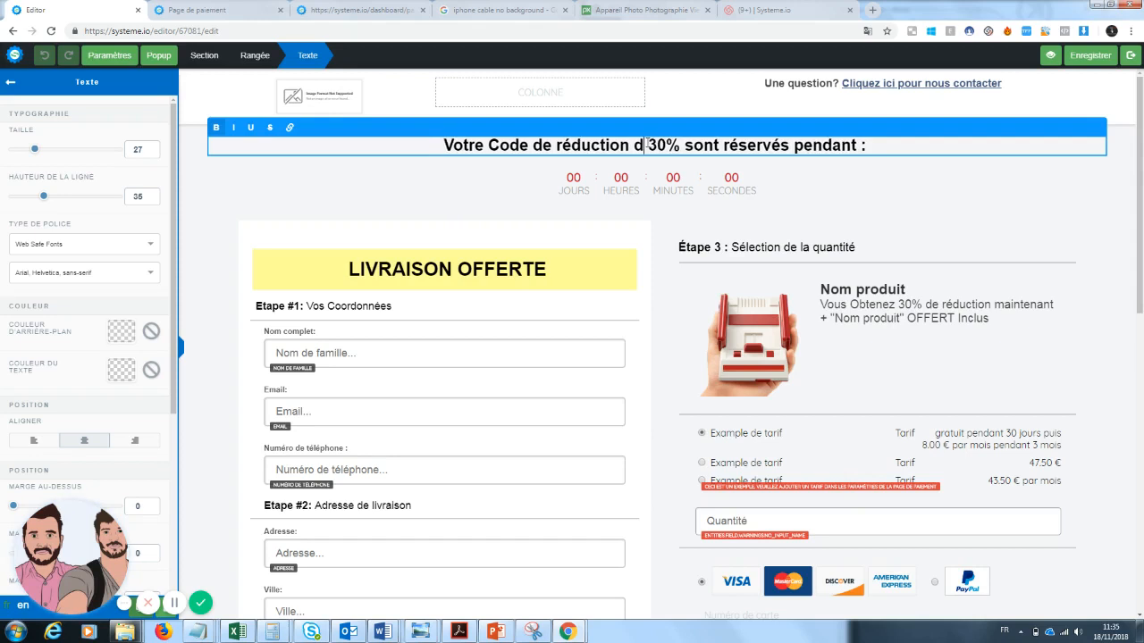
drag(725, 144, 700, 145)
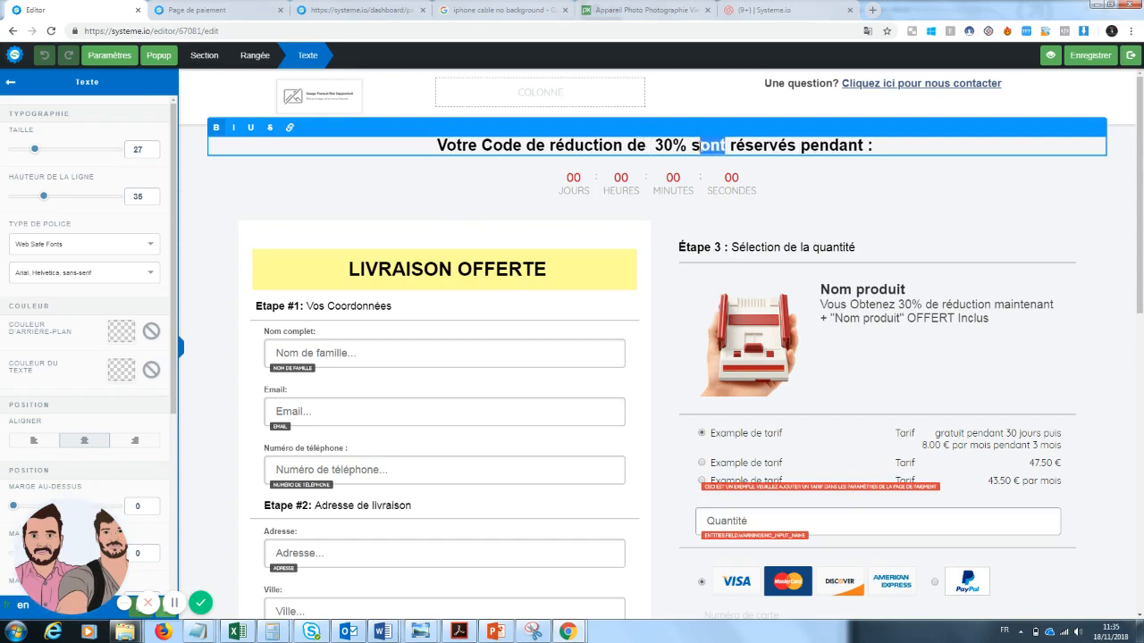
text(est)
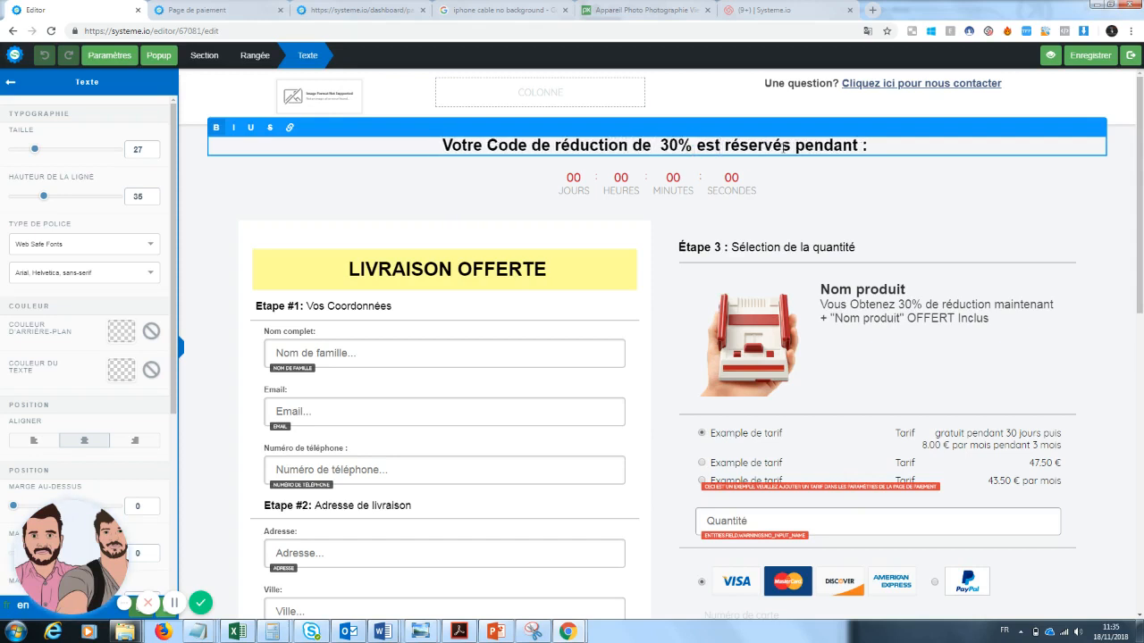
- Correct "réservés" to "réservé" in the discount code headline above the countdown
click(785, 147)
key(BackSpace)
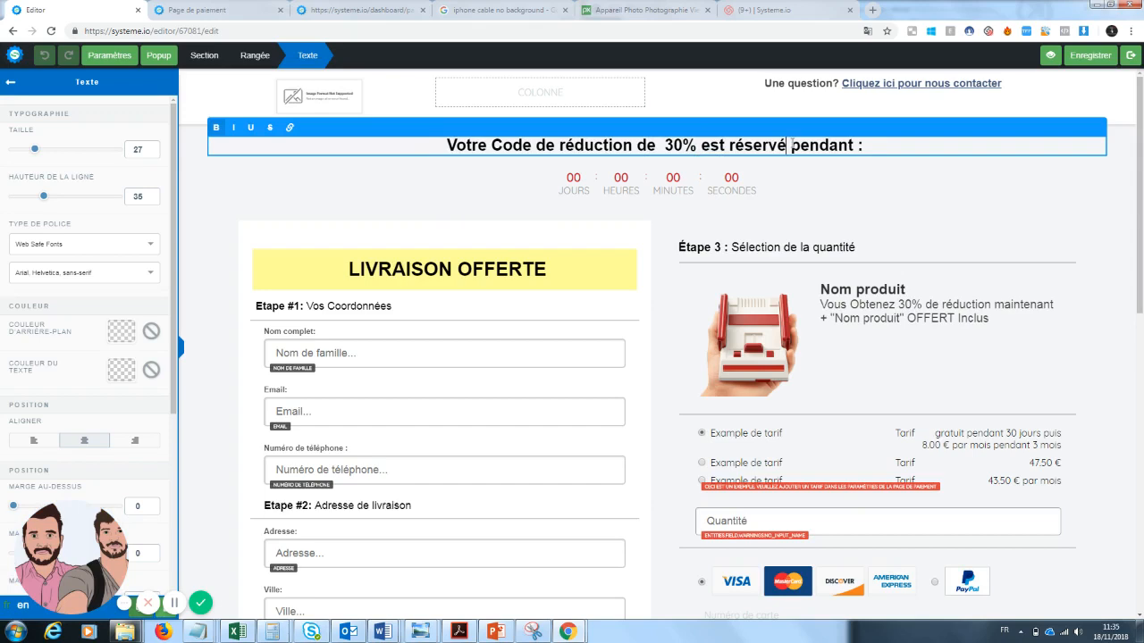
click(964, 241)
- Renumber the "Sélection de la quantité" heading as Étape 2
drag(1141, 187, 1141, 224)
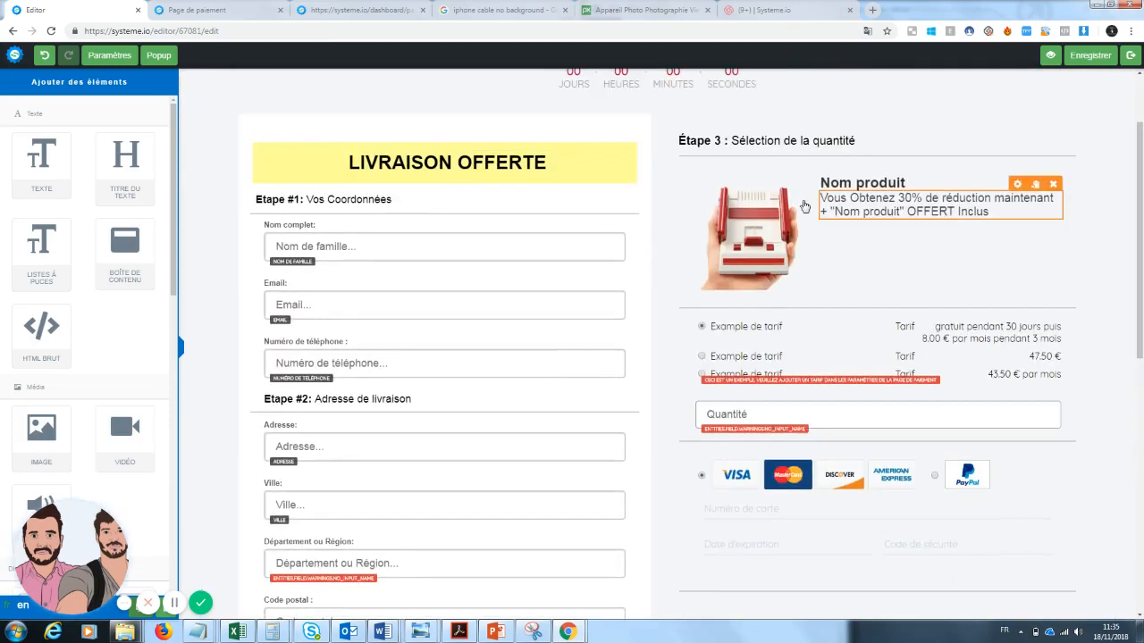
click(721, 143)
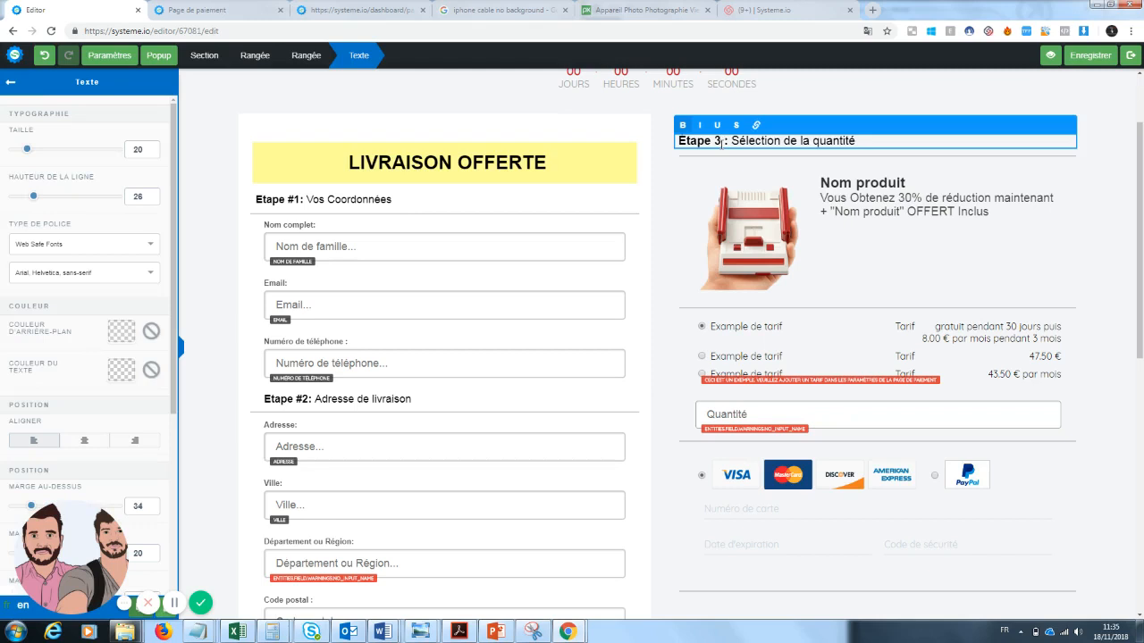
key(BackSpace)
text(2)
- Replace the hand.png product picture with the uploaded tech-worlds-strongest-smartphone-lens image of the black and red lens
click(753, 233)
click(763, 170)
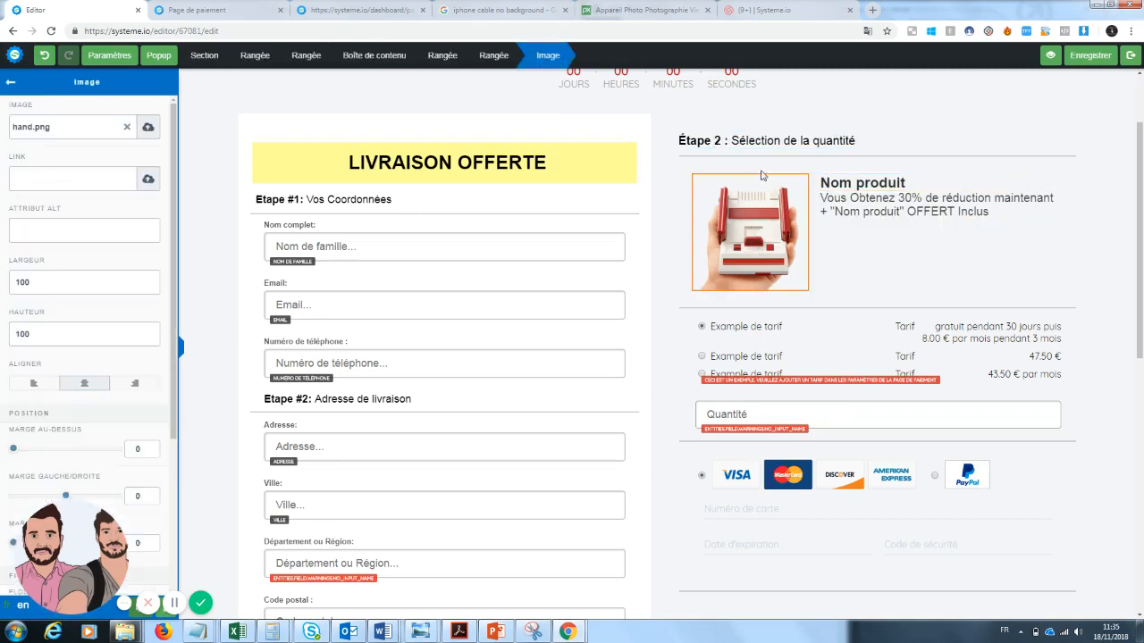
click(130, 132)
click(147, 130)
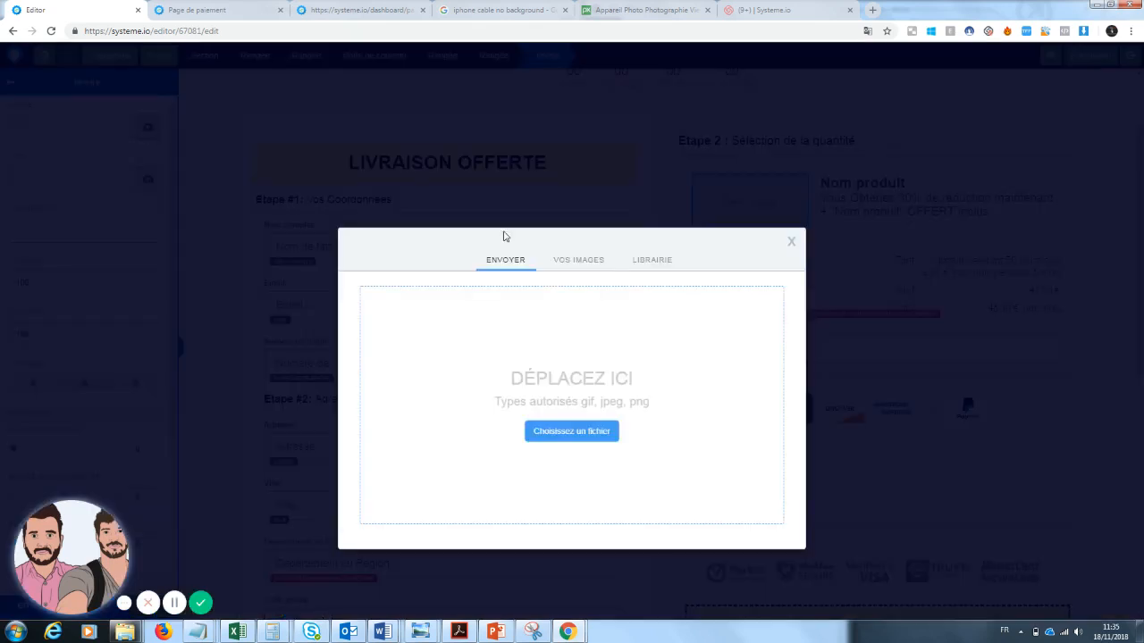
click(564, 262)
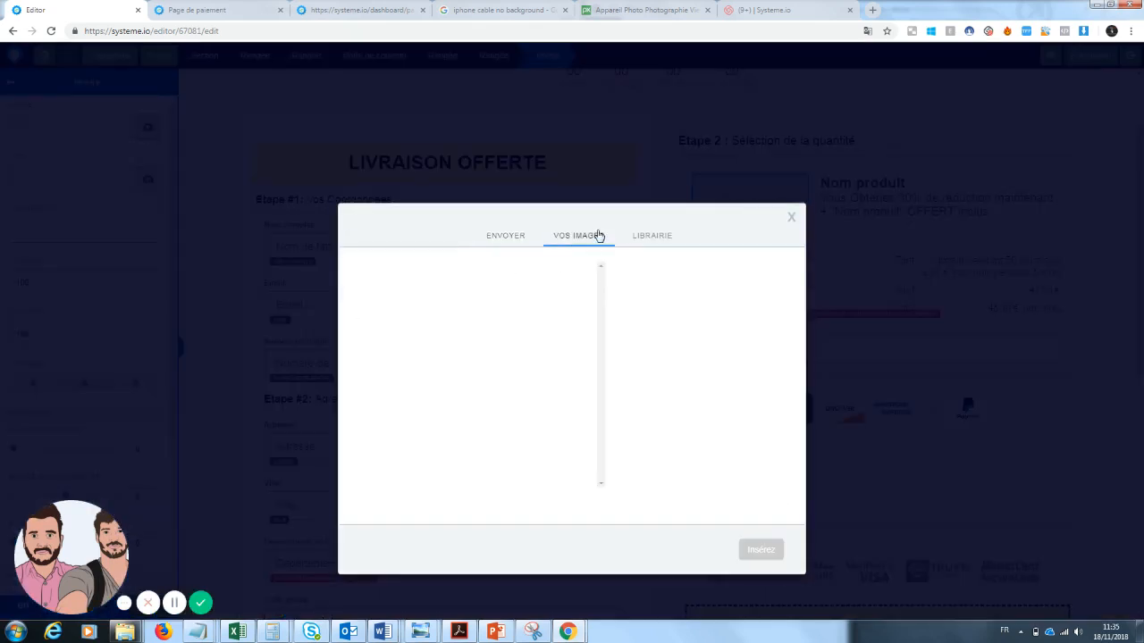
click(650, 236)
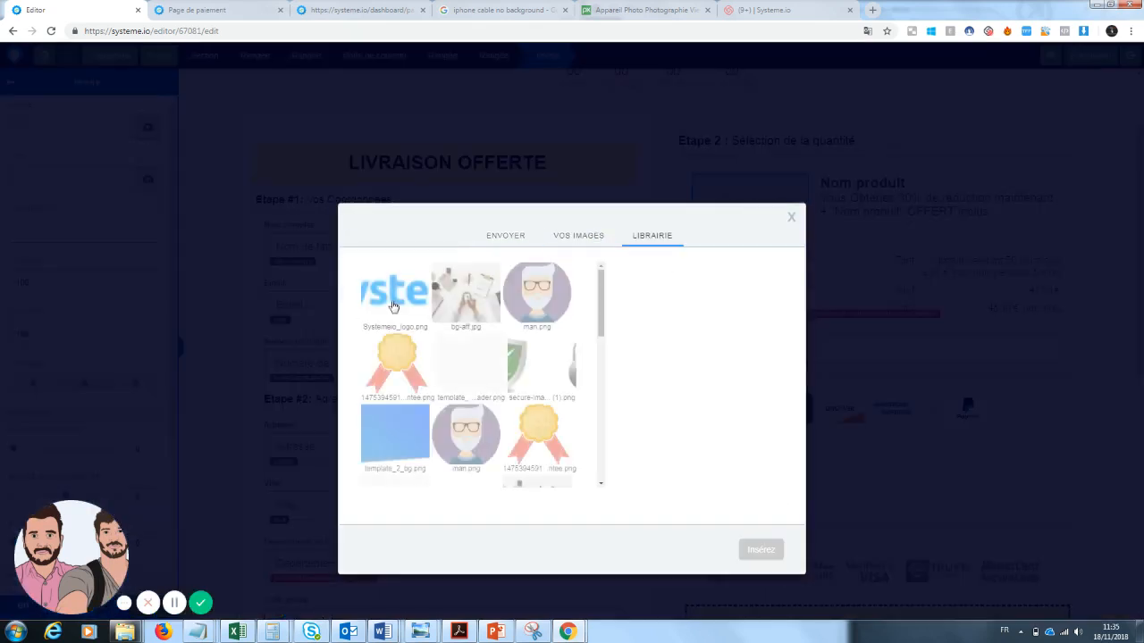
click(590, 236)
click(507, 238)
click(582, 245)
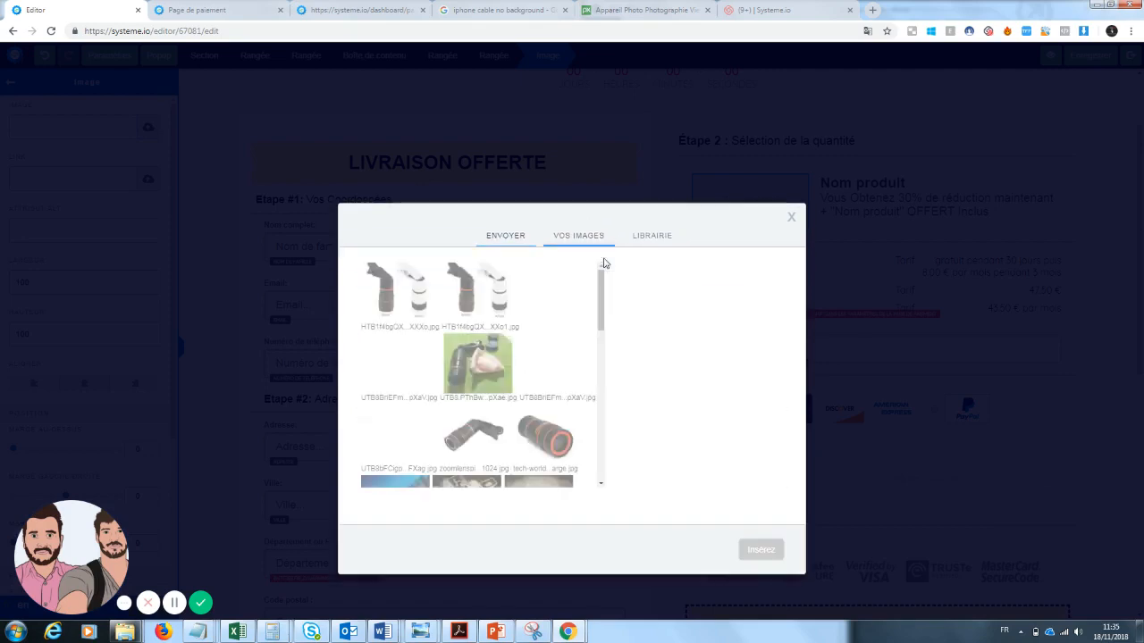
click(558, 456)
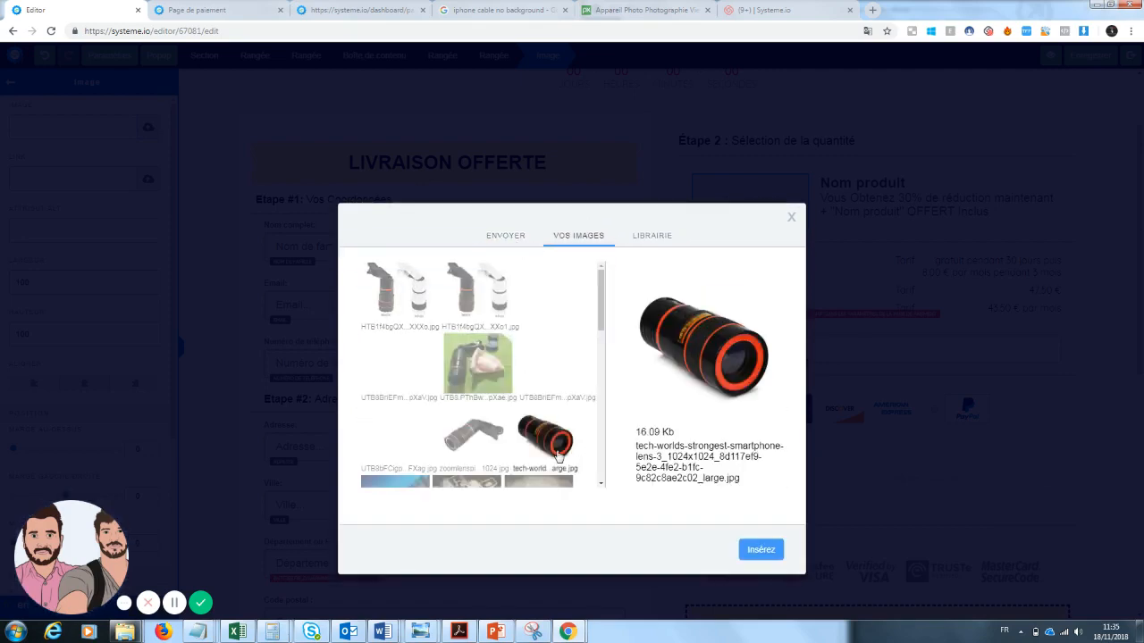
click(760, 550)
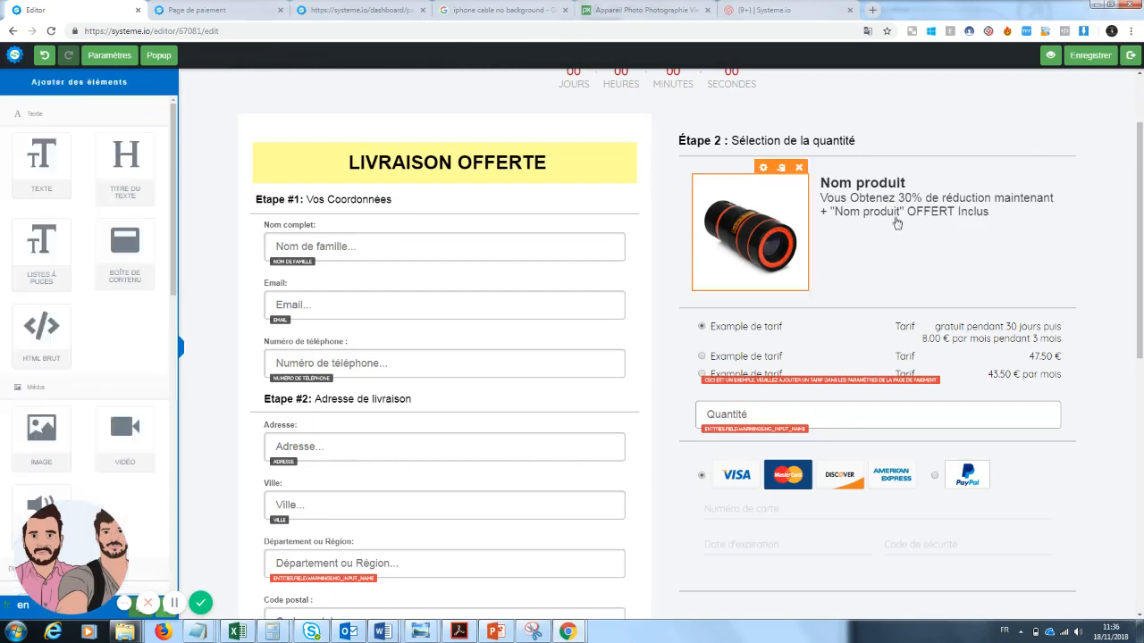
- Replace the "Nom produit" title beside the product image with "Zoom Pro"
click(912, 184)
drag(910, 184, 838, 183)
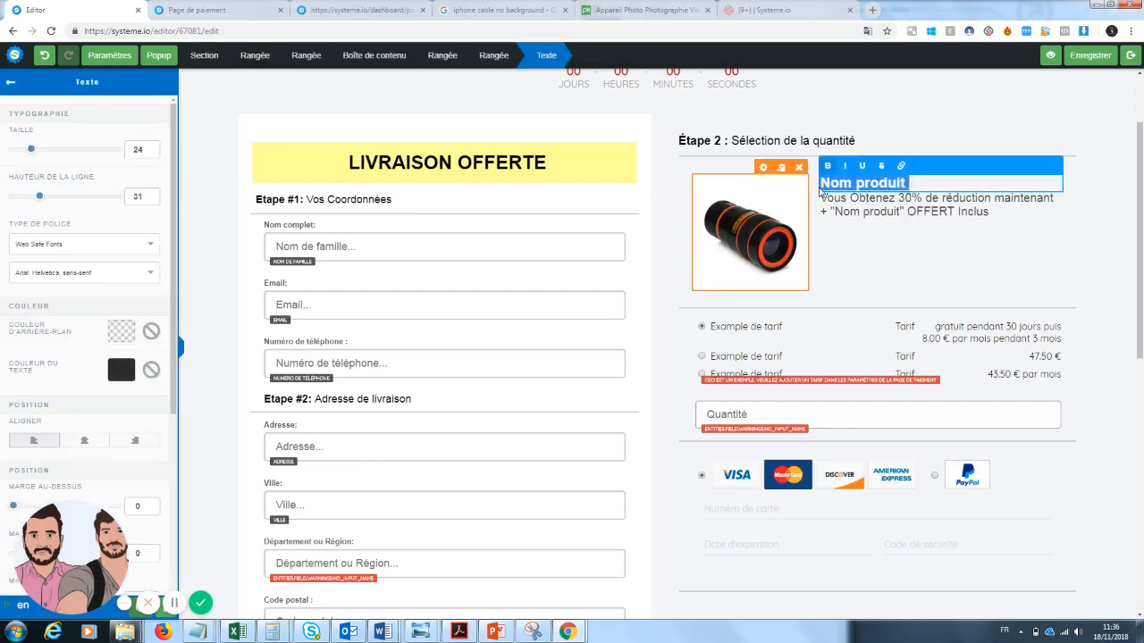
text(Zoom Pro)
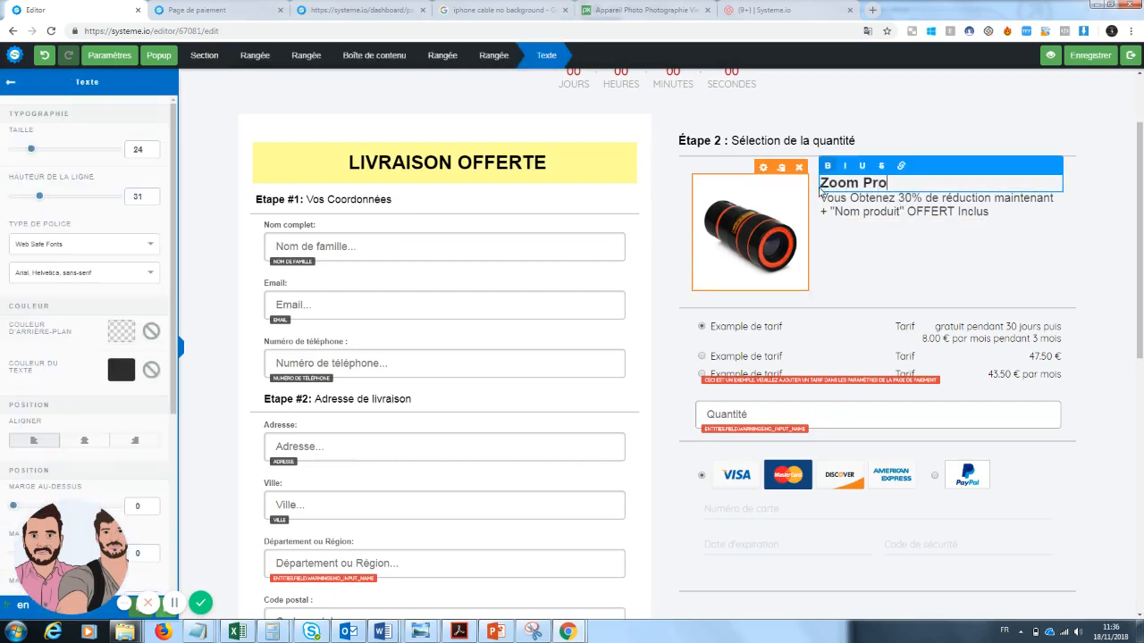
click(986, 214)
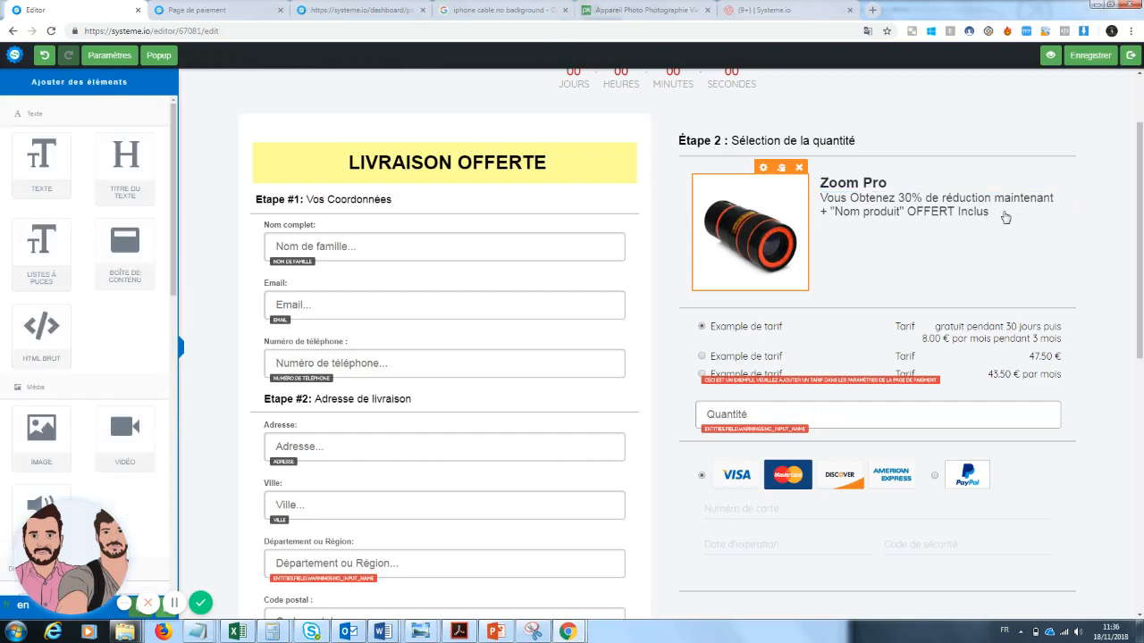
- Replace the free product mention in the product description with "une garantie de 30 jours" after the plus sign
click(1005, 217)
drag(990, 213, 835, 213)
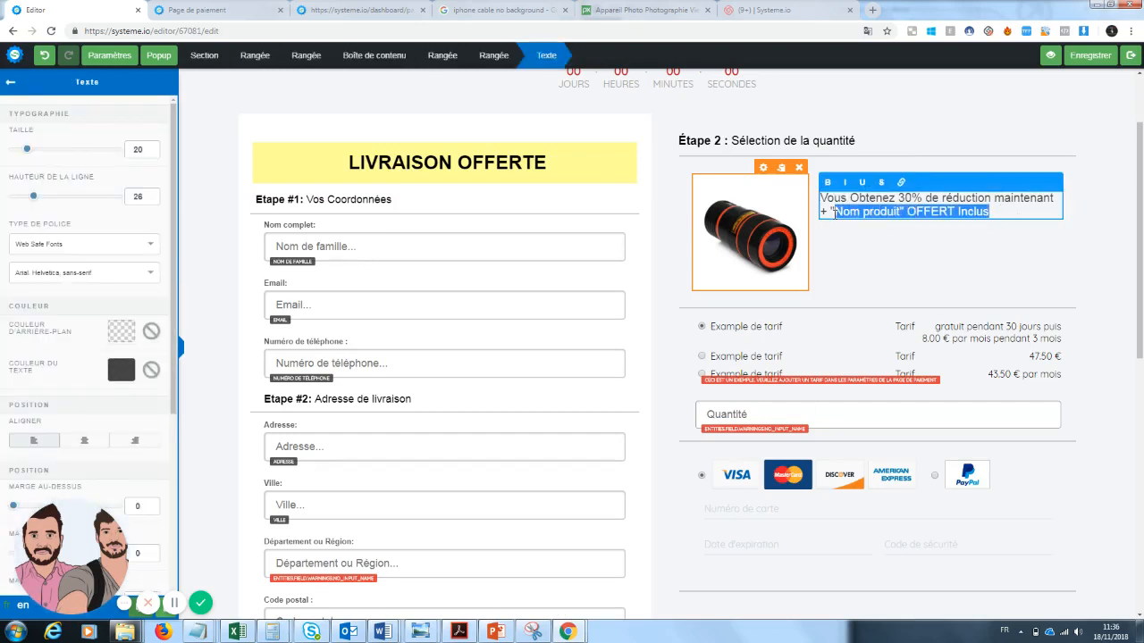
key(BackSpace)
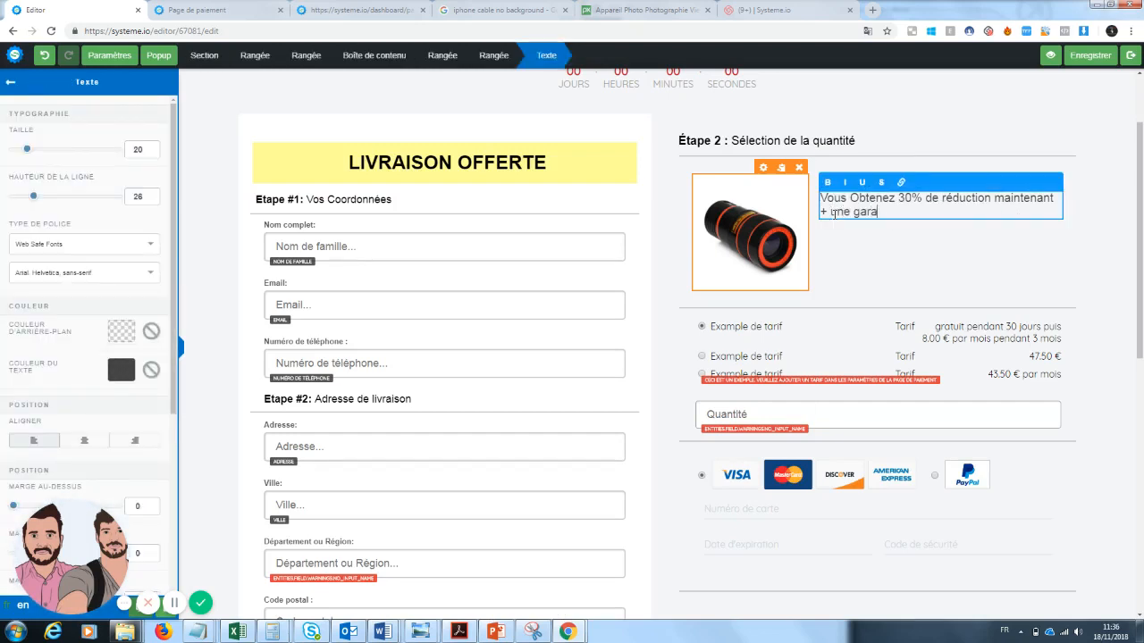
text(une garantie de 30 jours)
click(880, 283)
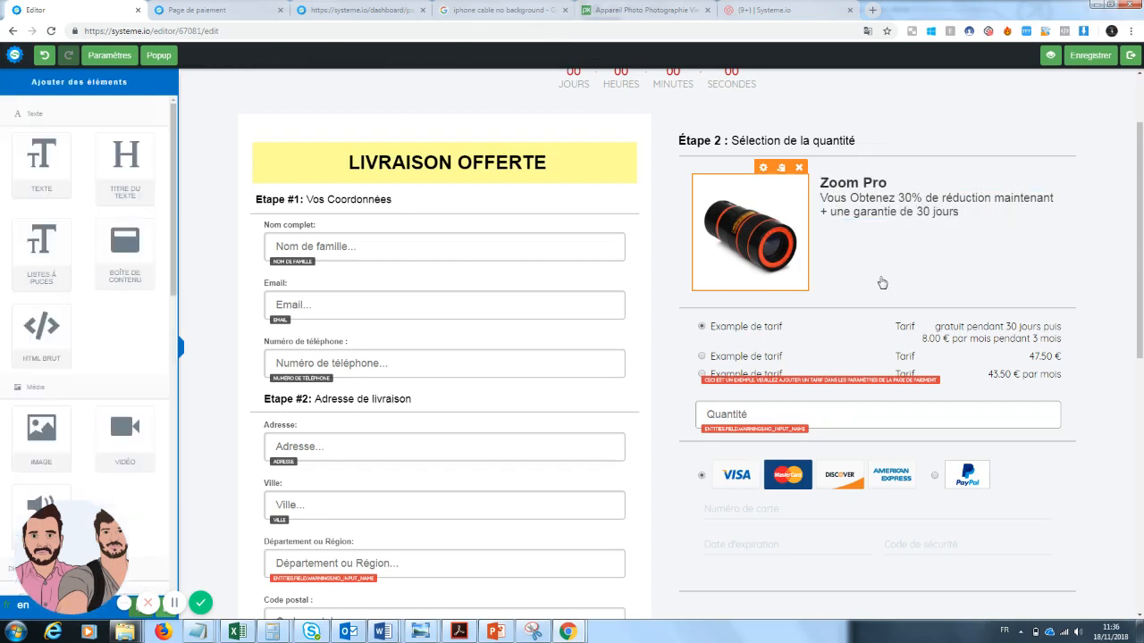
- Check the data type setting of the Quantité form field and delete that field from the page
scroll(842, 274, down, 1)
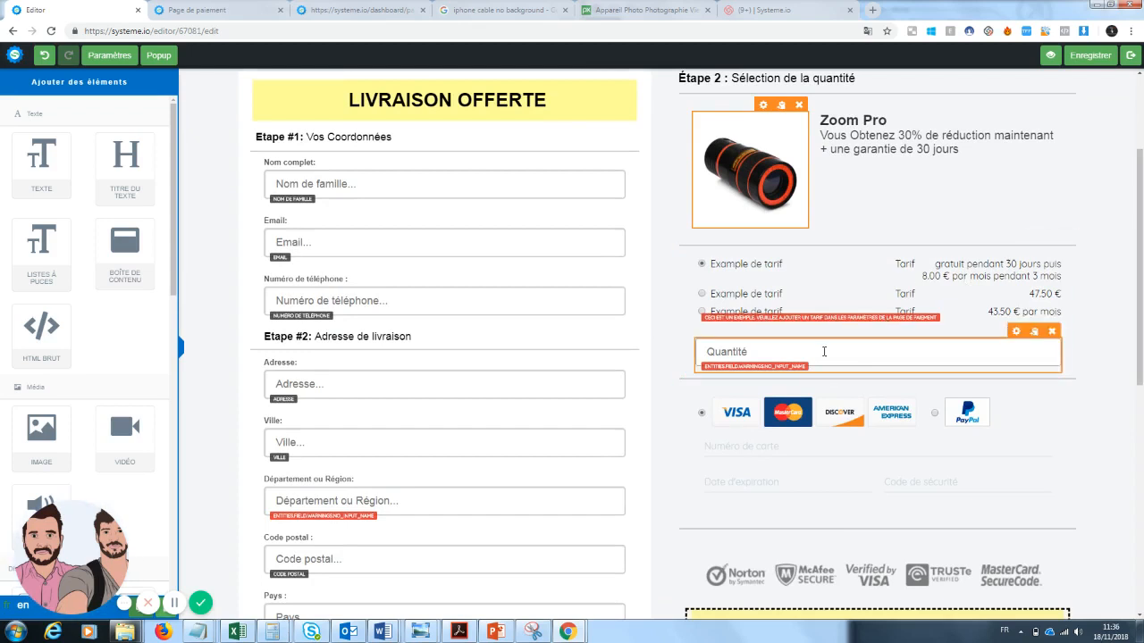
click(794, 354)
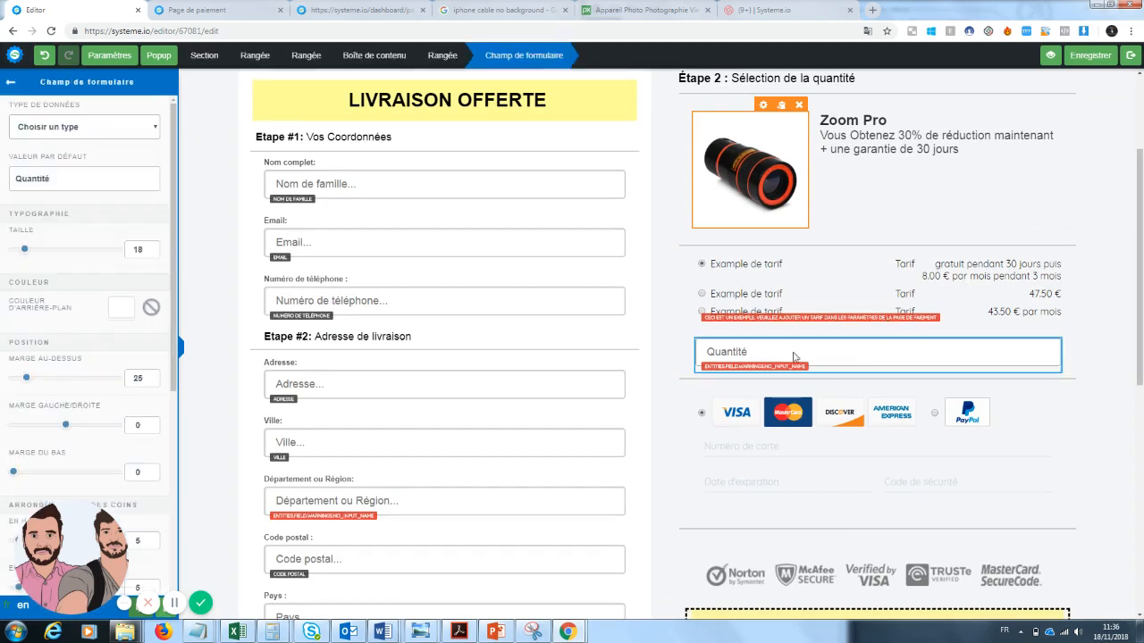
click(111, 131)
click(111, 130)
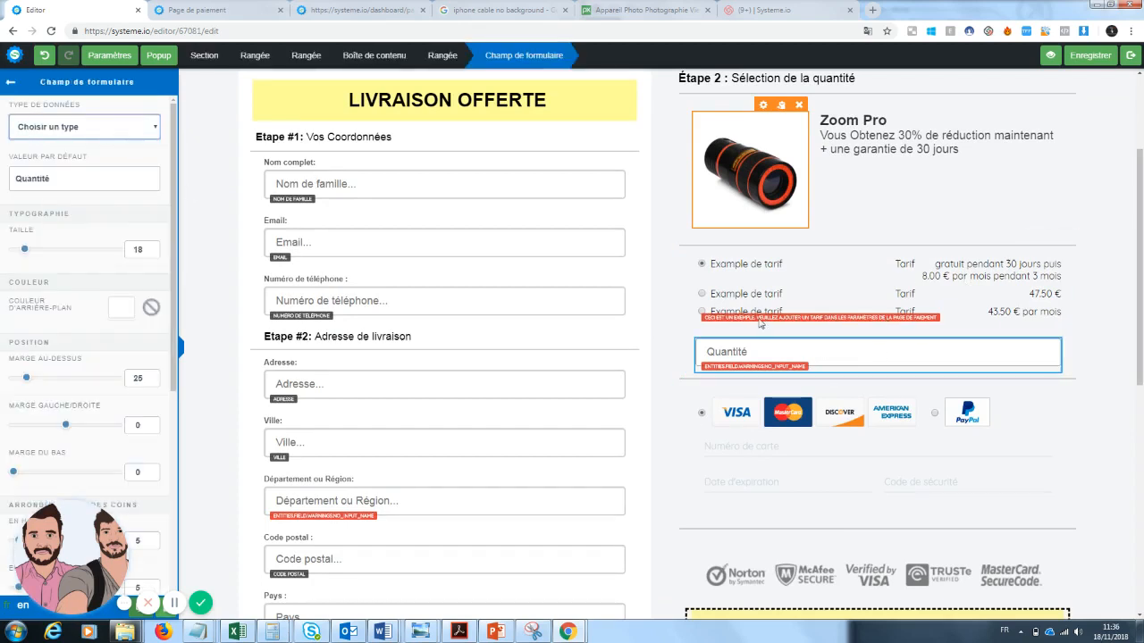
click(1119, 353)
drag(1139, 342, 1139, 352)
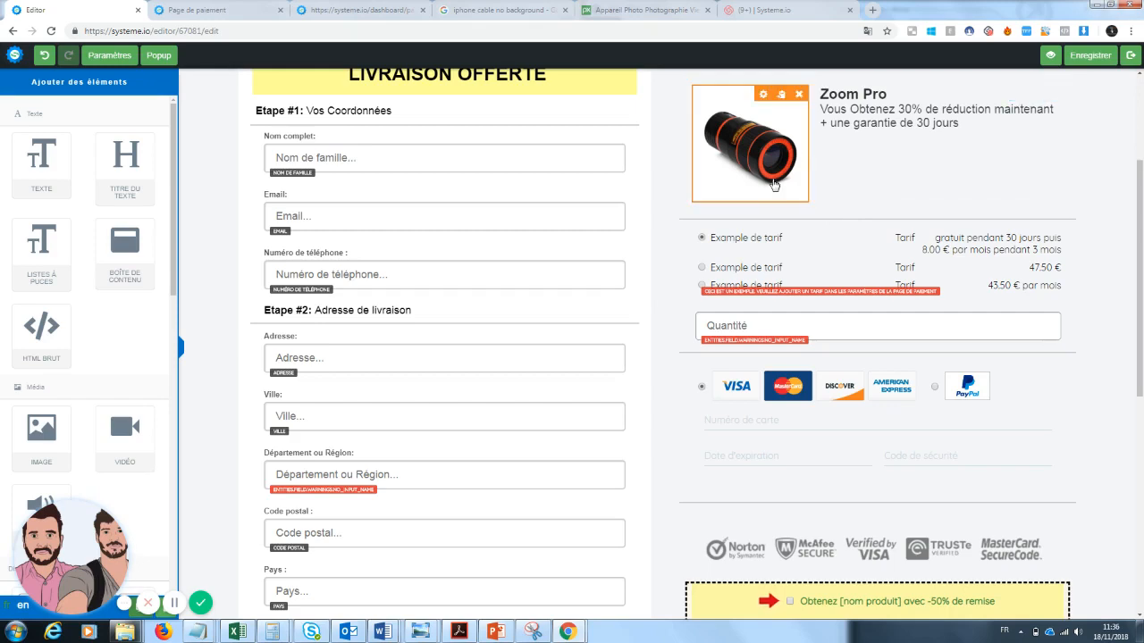
click(1052, 305)
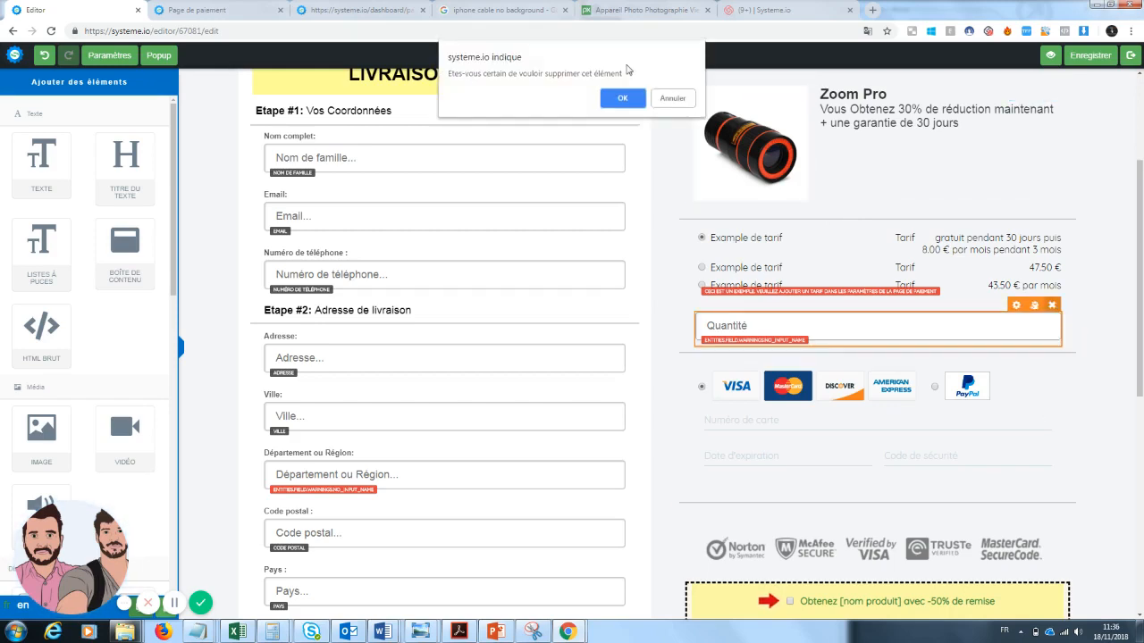
click(623, 99)
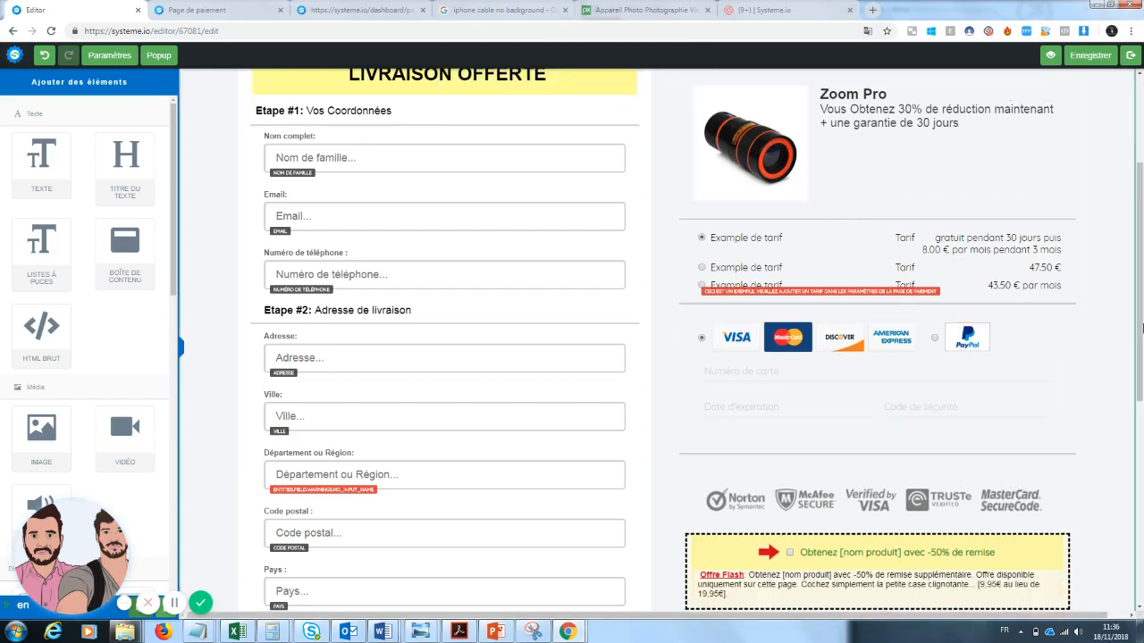
- Set the order bump's name to "Obtenez le screen clean pour un écran propre"
scroll(1142, 405, down, 2)
click(1005, 411)
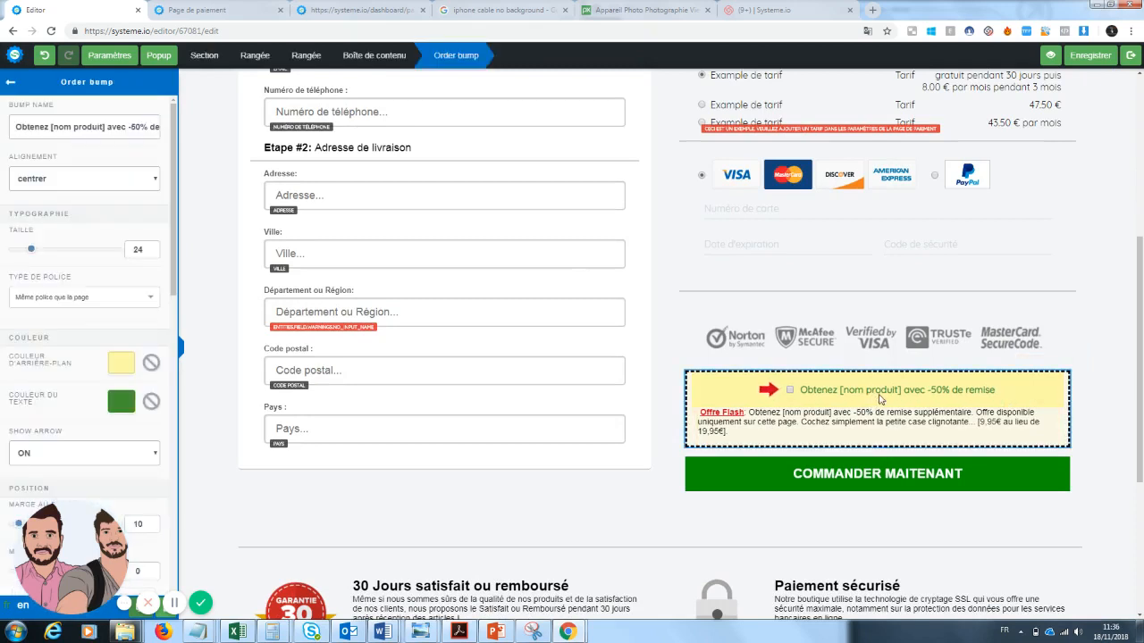
click(988, 423)
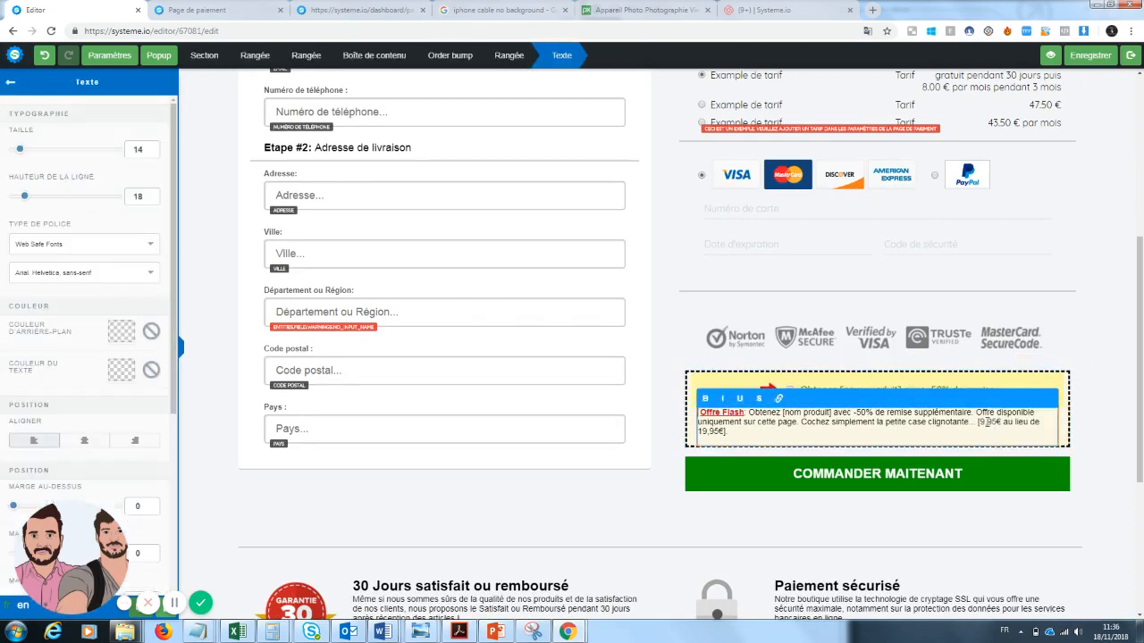
click(972, 394)
click(980, 392)
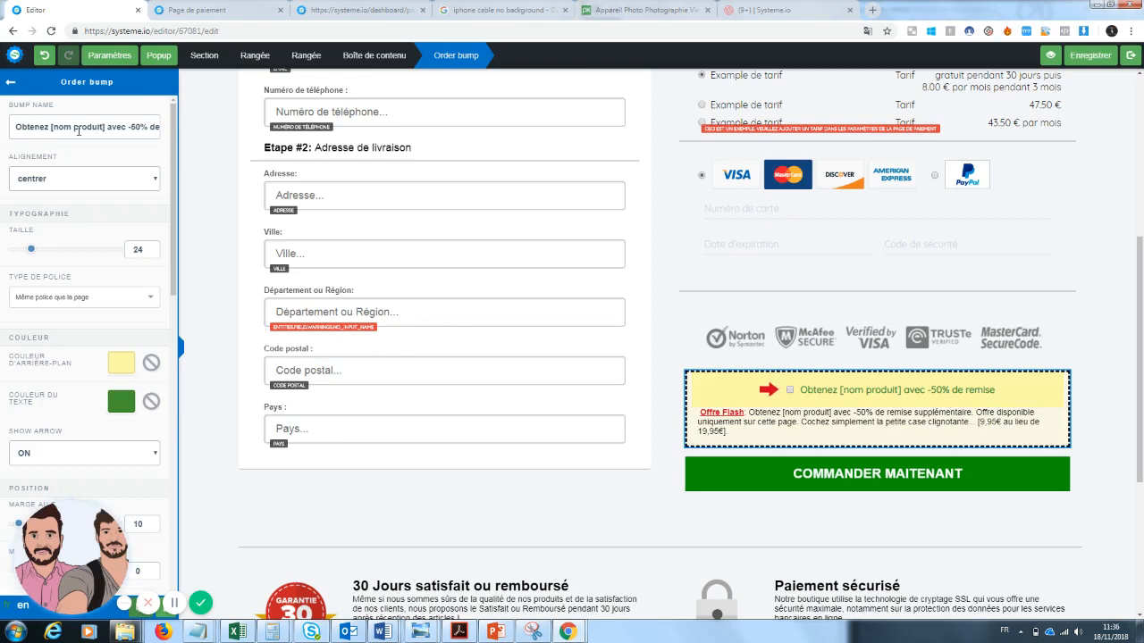
triple_click(17, 127)
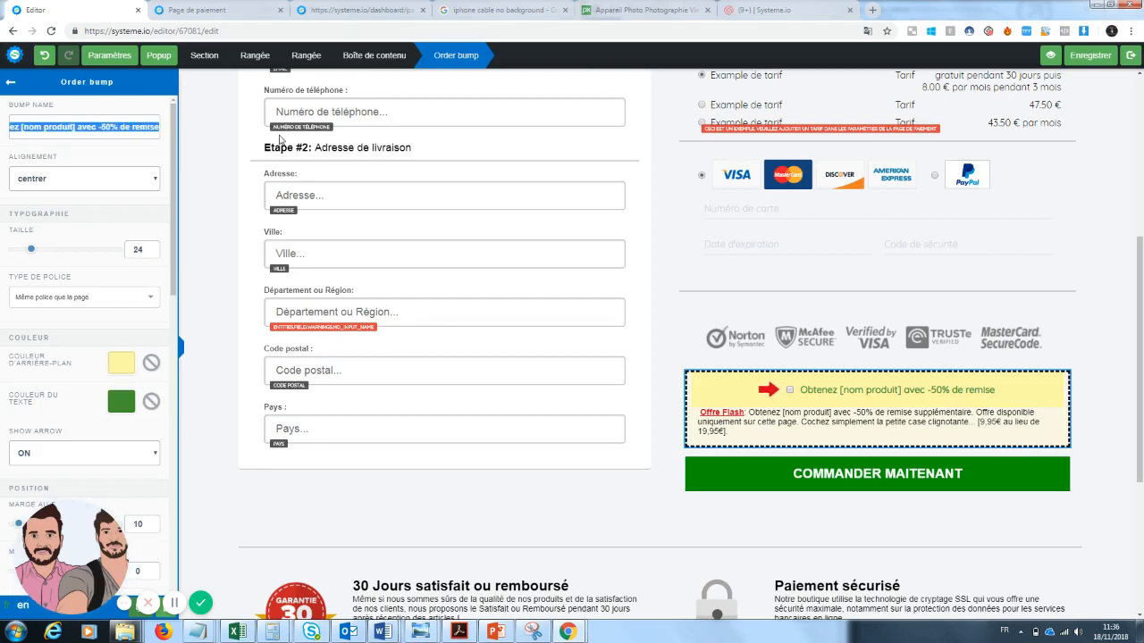
text(Obtenez le s)
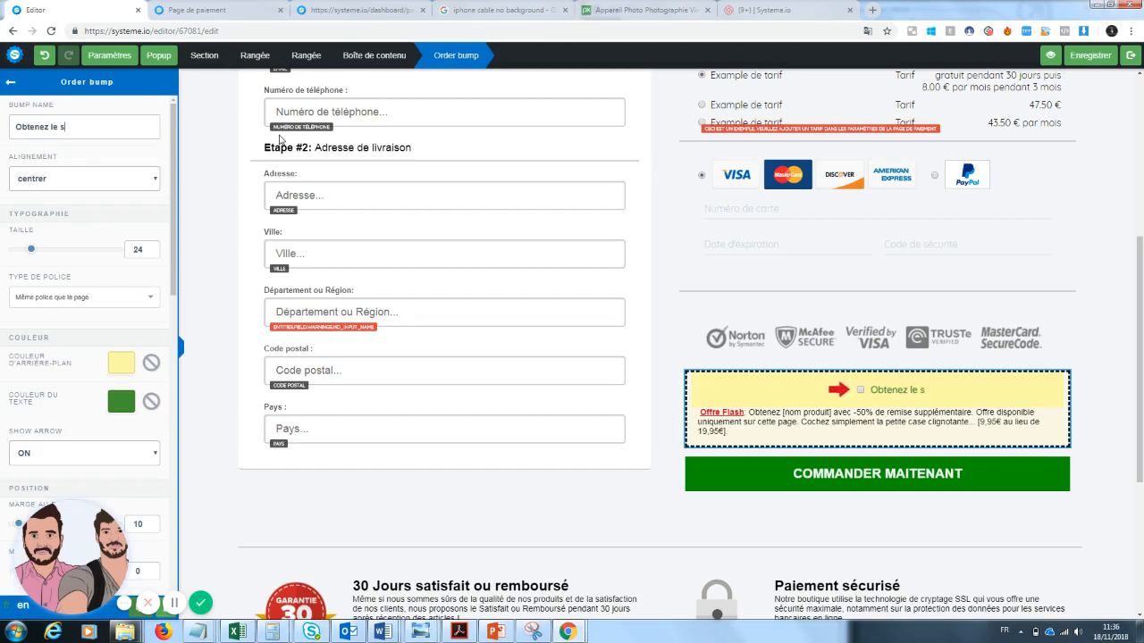
text(creen cle)
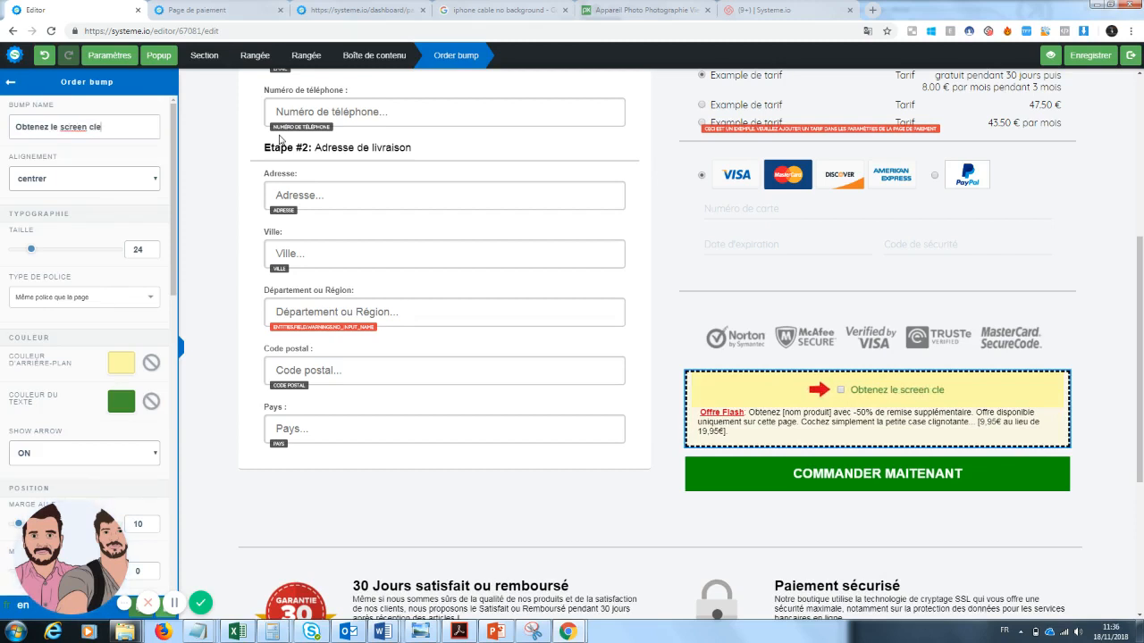
text(an pour un)
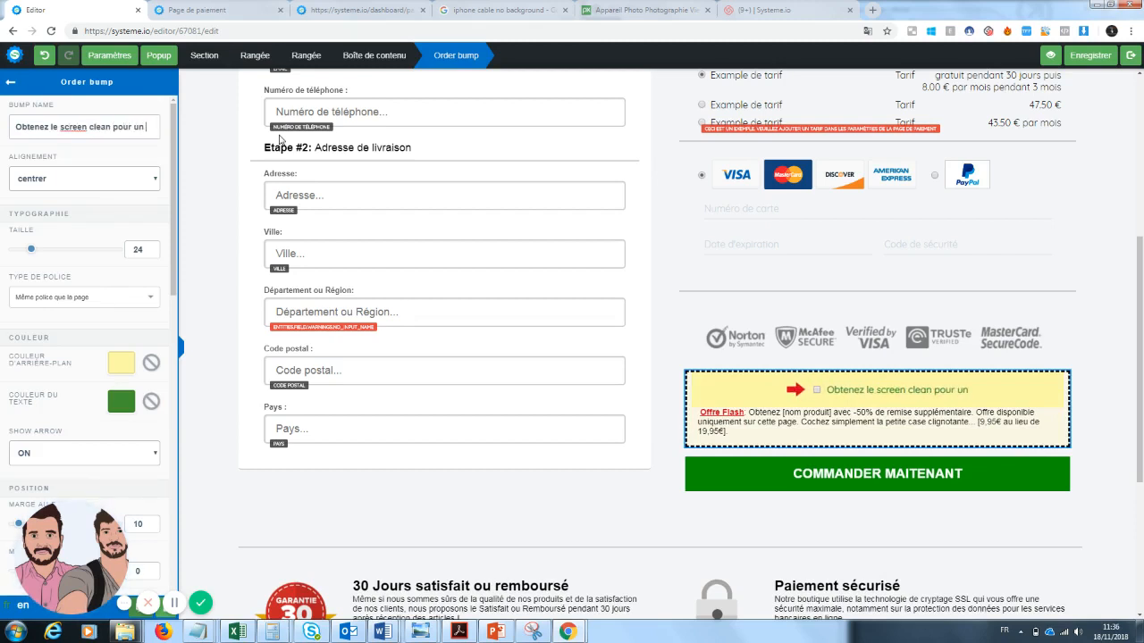
text( écran propre)
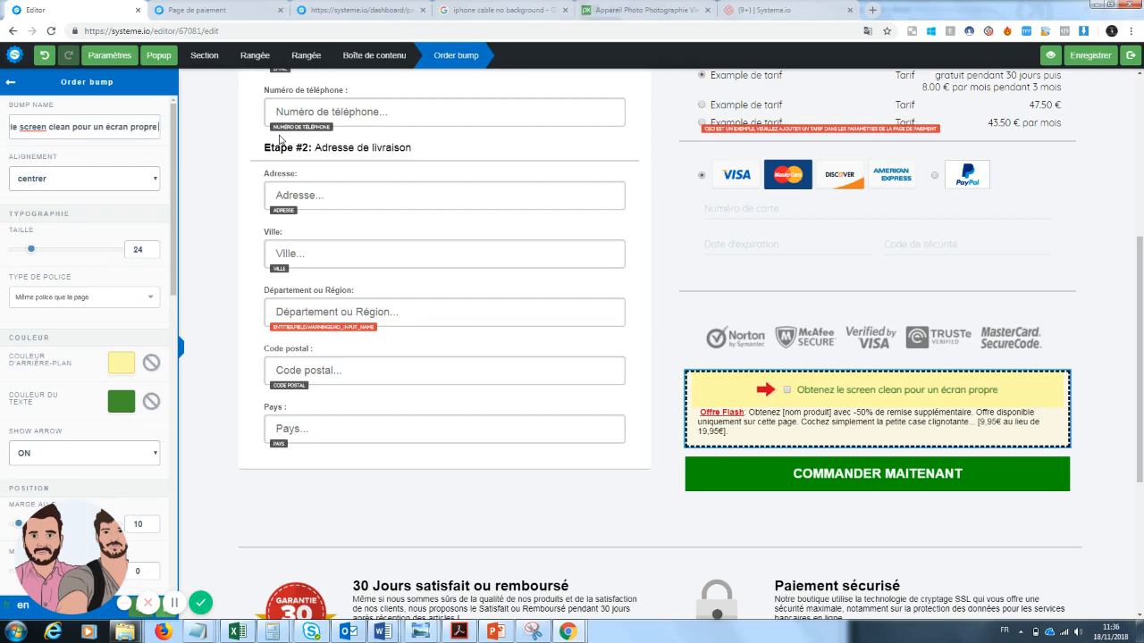
- Rewrite the order bump's name as "Obtenez le screen clean pour un écran propre avec 50% de réuction"
key(BackSpace)
key(BackSpace)
key(BackSpace)
key(BackSpace)
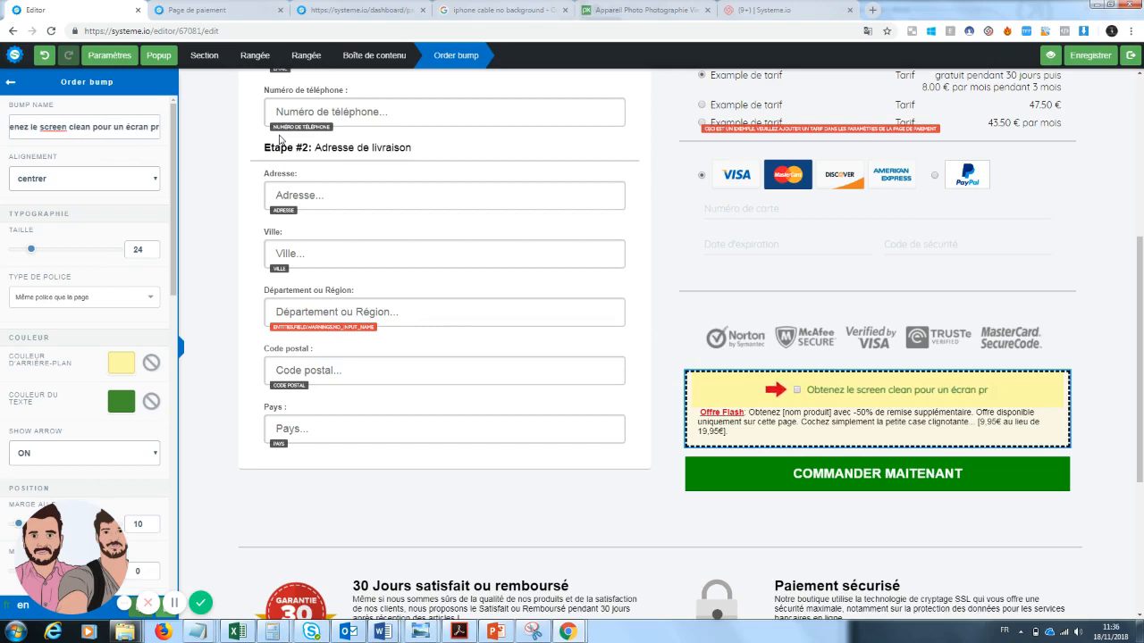
key(BackSpace)
key(BackSpace)
key(BackSpace)
key(BackSpace)
key(BackSpace)
key(BackSpace)
key(BackSpace)
key(BackSpace)
key(BackSpace)
key(BackSpace)
key(BackSpace)
key(BackSpace)
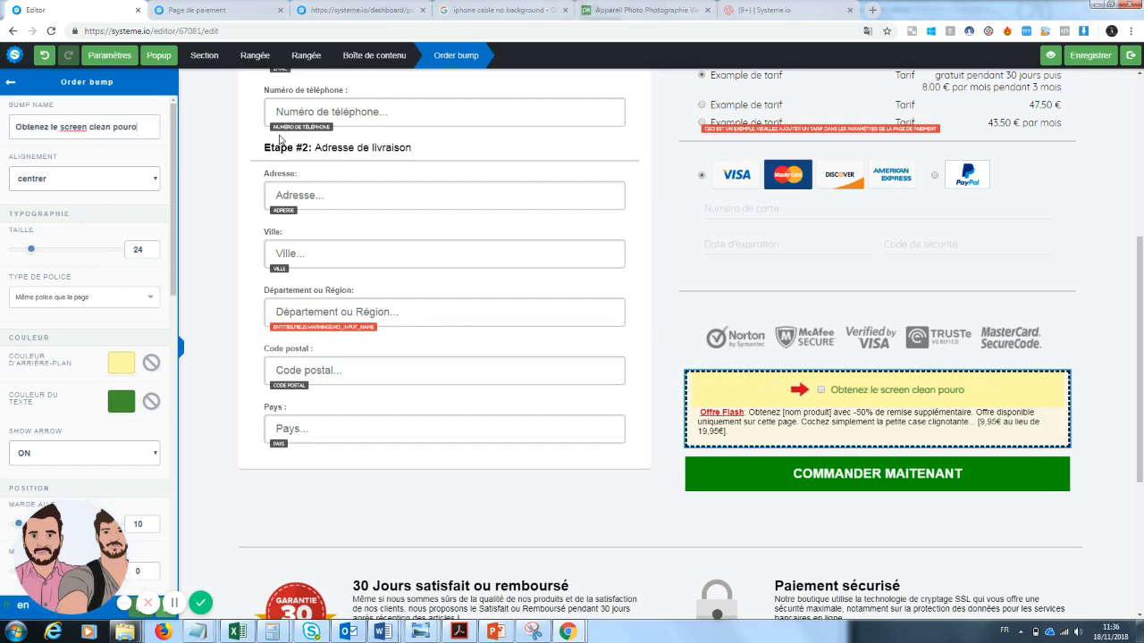
text(un)
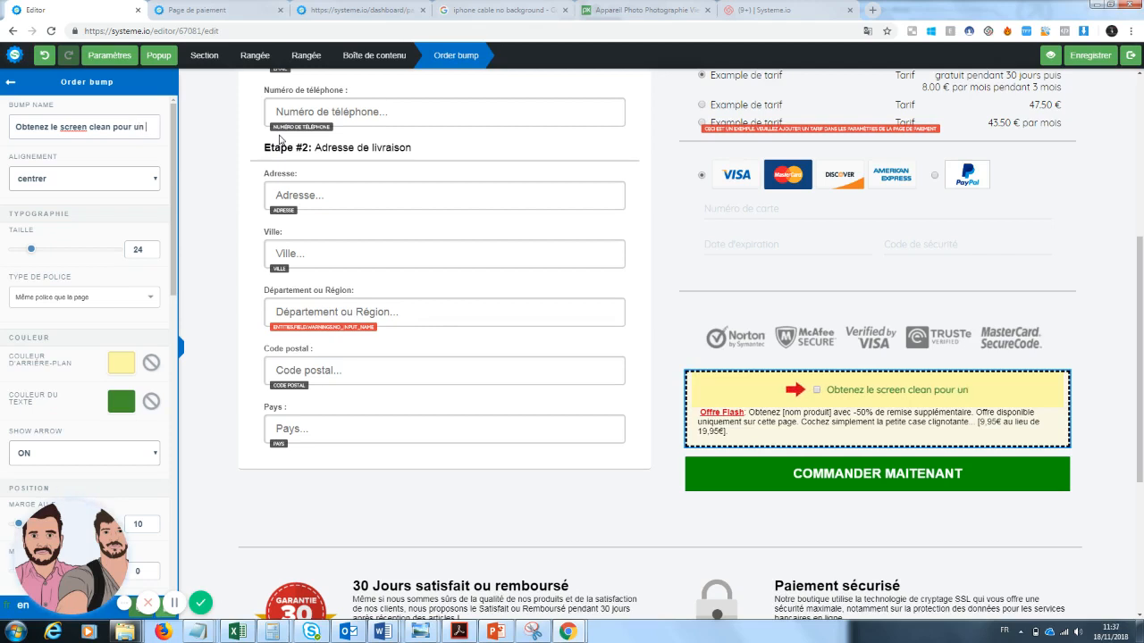
text( écran propre po)
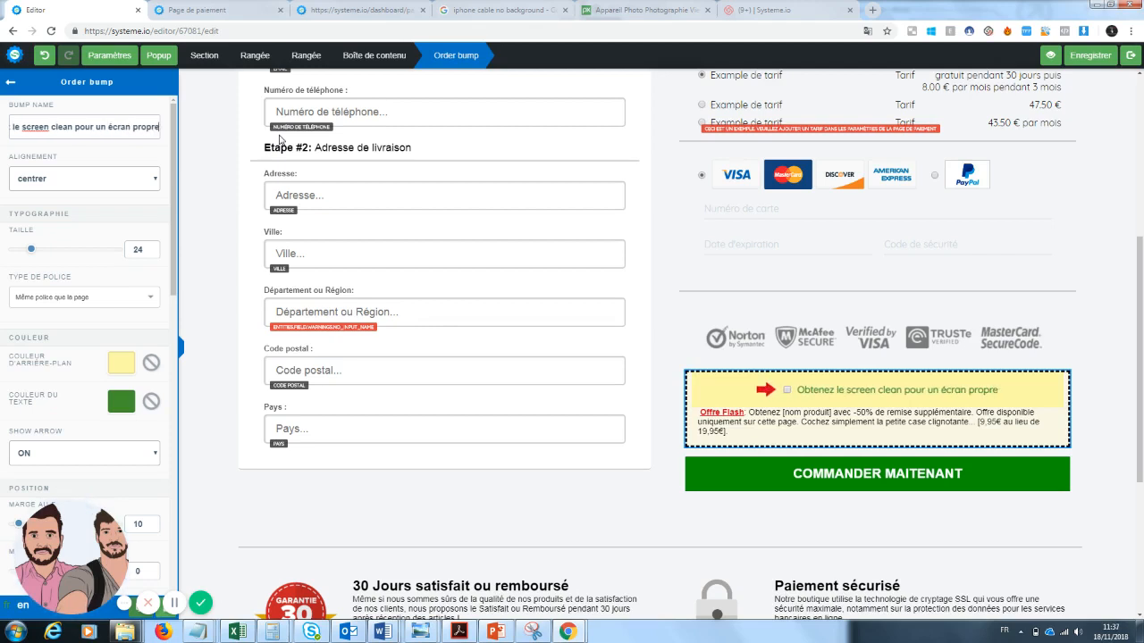
key(BackSpace)
key(BackSpace)
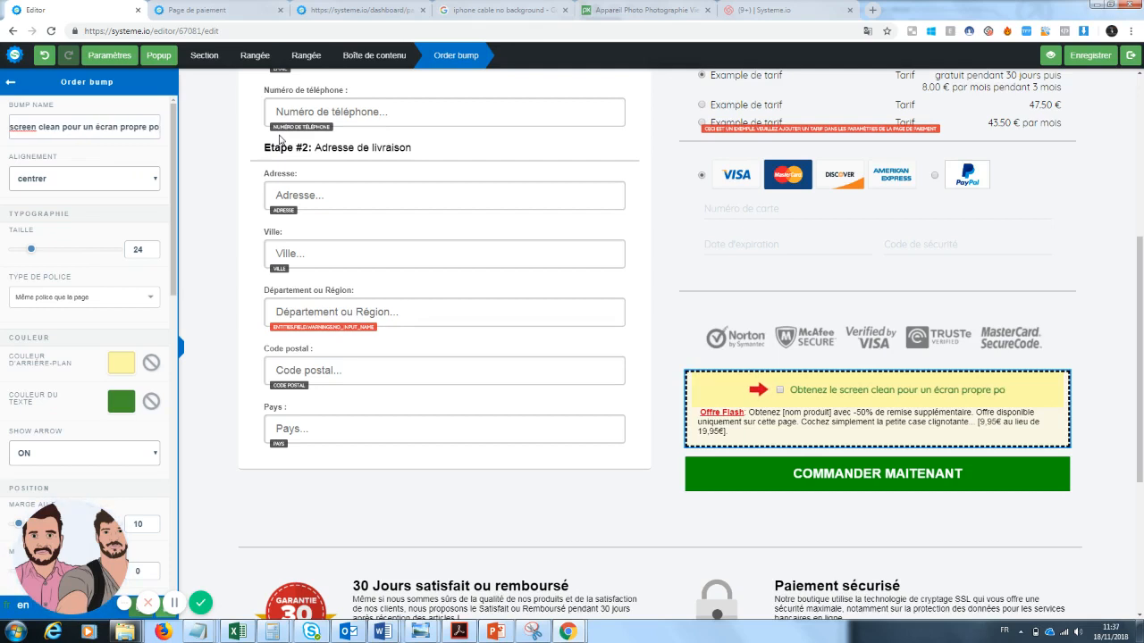
text(avec)
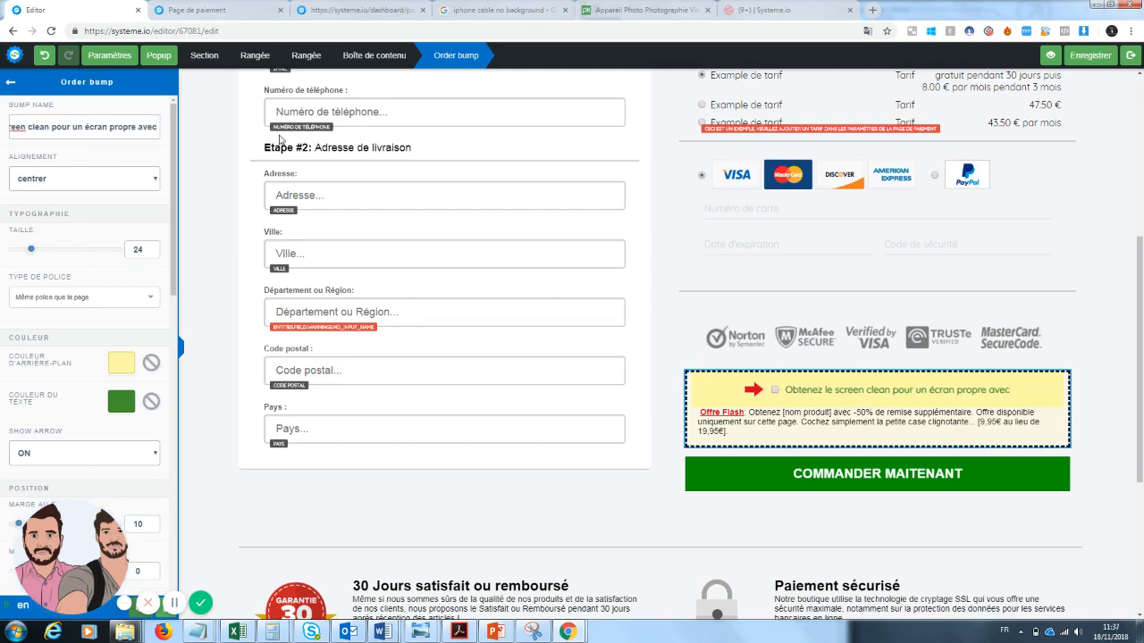
text( 50% de réucti)
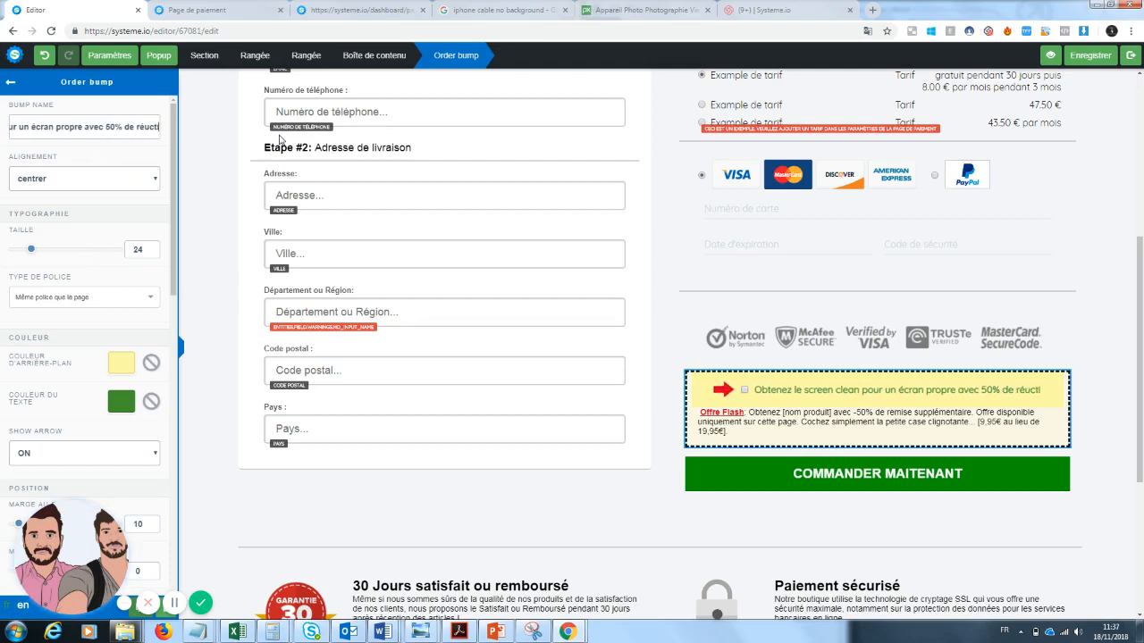
text(on)
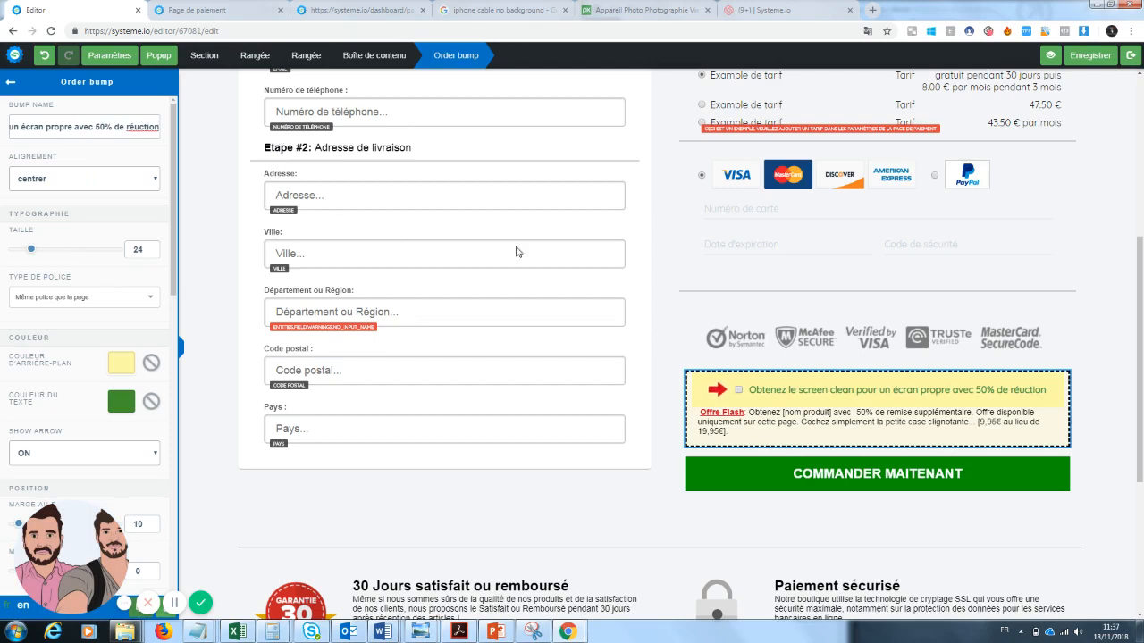
- Put quotation marks around "screen clean" in the order bump's name
click(844, 395)
click(815, 395)
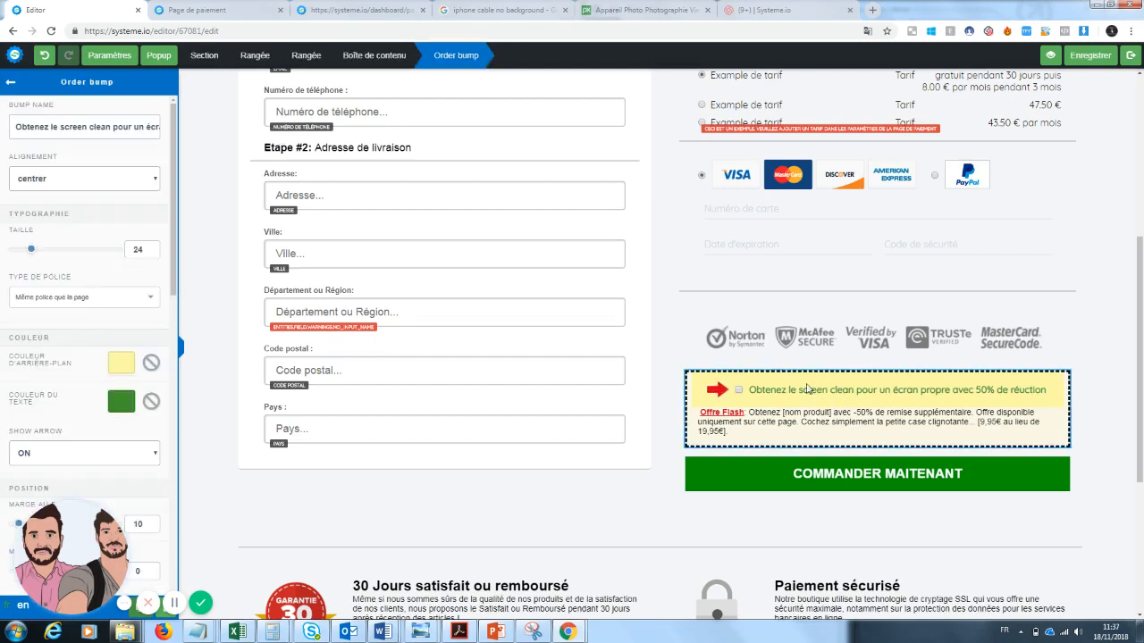
click(807, 388)
click(807, 389)
click(60, 127)
text(")
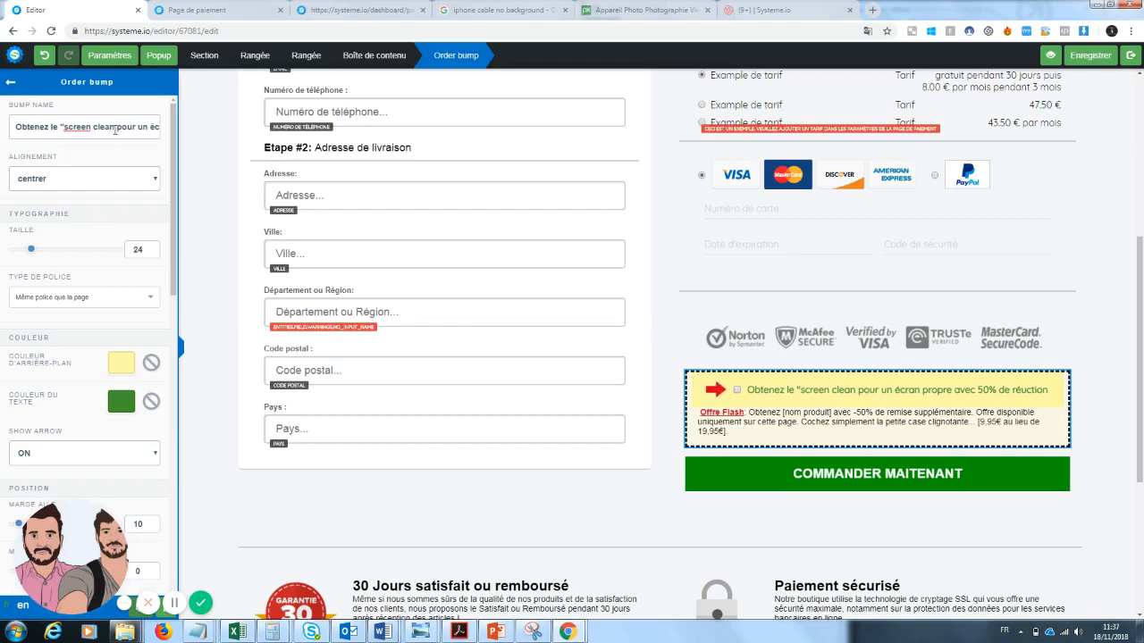
text(")
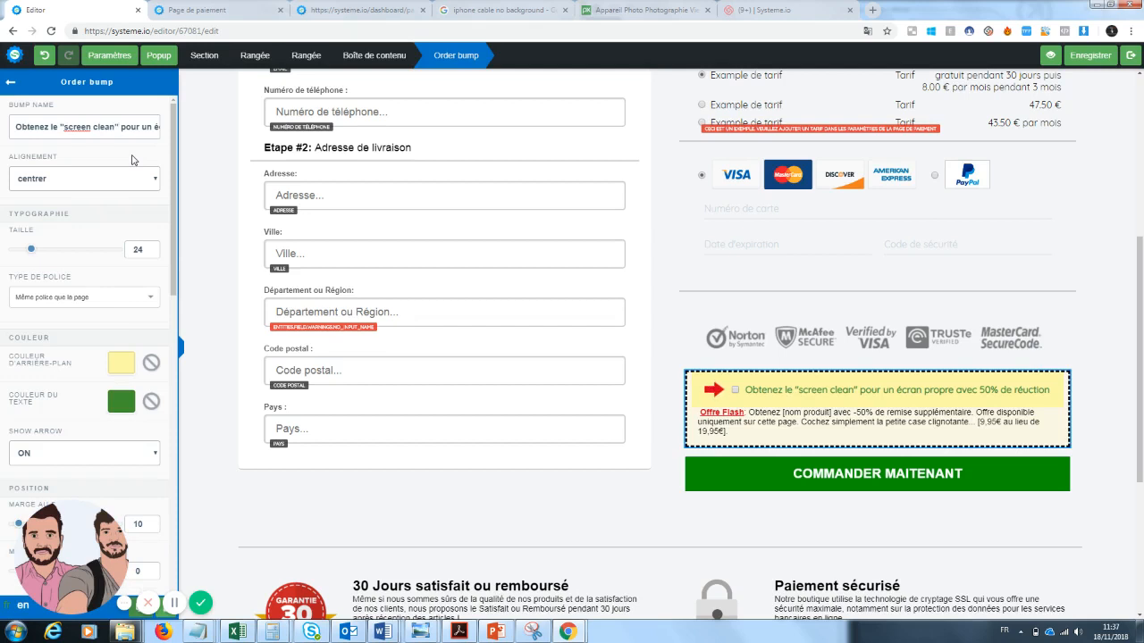
- Replace the "[nom produit]" placeholder in the order bump's description with "Screen clean, le produit qui nettoie vos téléphones"
click(782, 421)
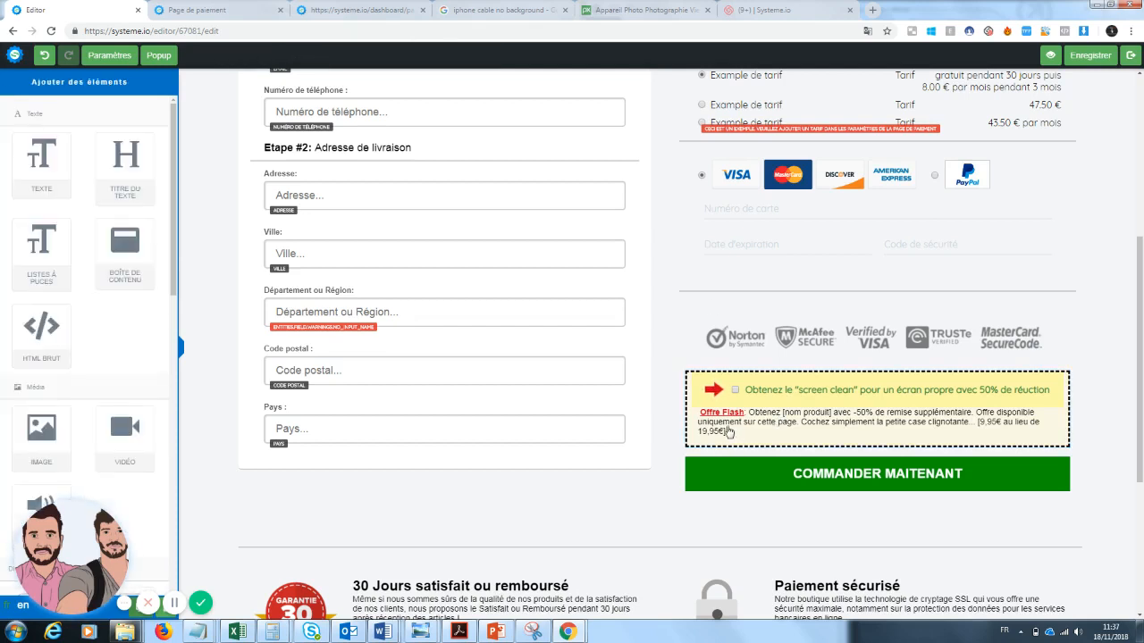
click(728, 432)
key(ctrl+a)
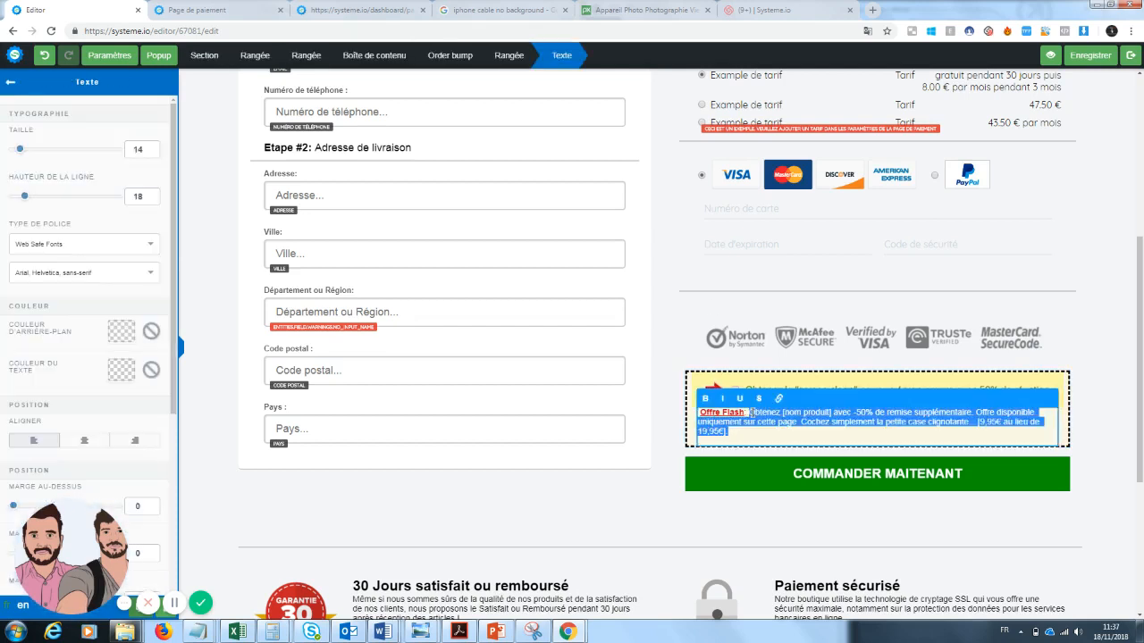
drag(750, 412, 783, 413)
click(819, 417)
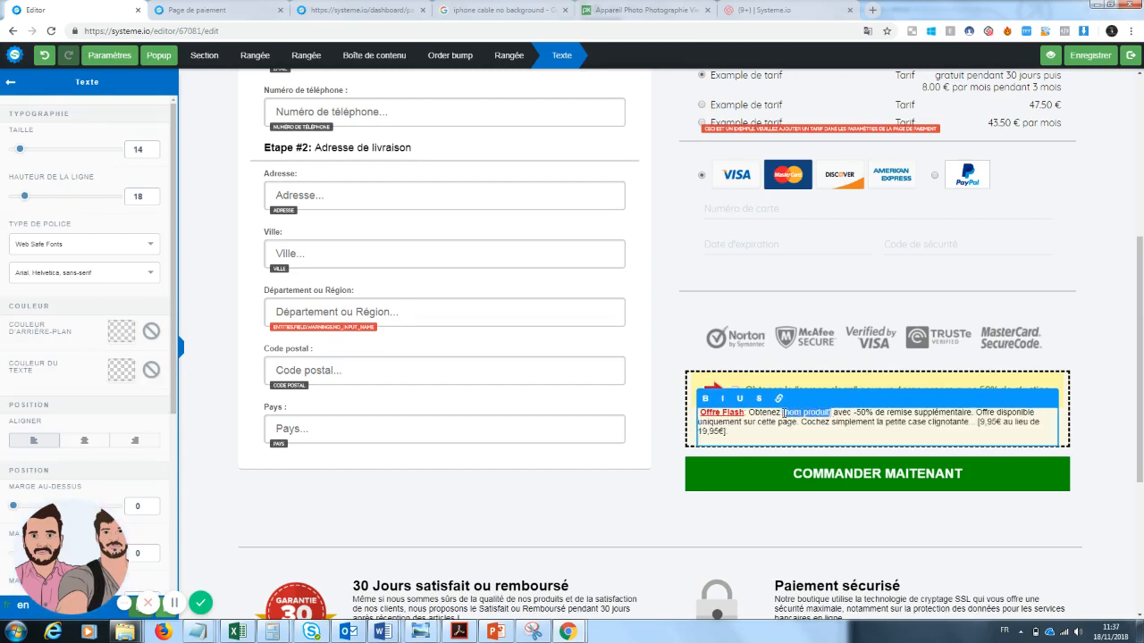
text(screen cle)
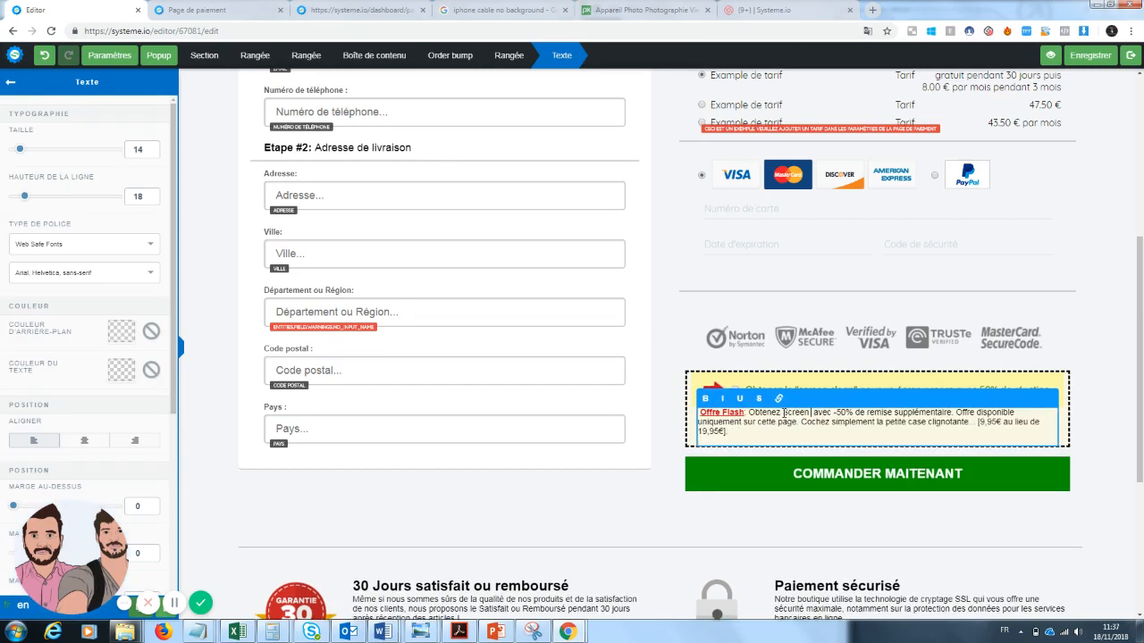
text(ar)
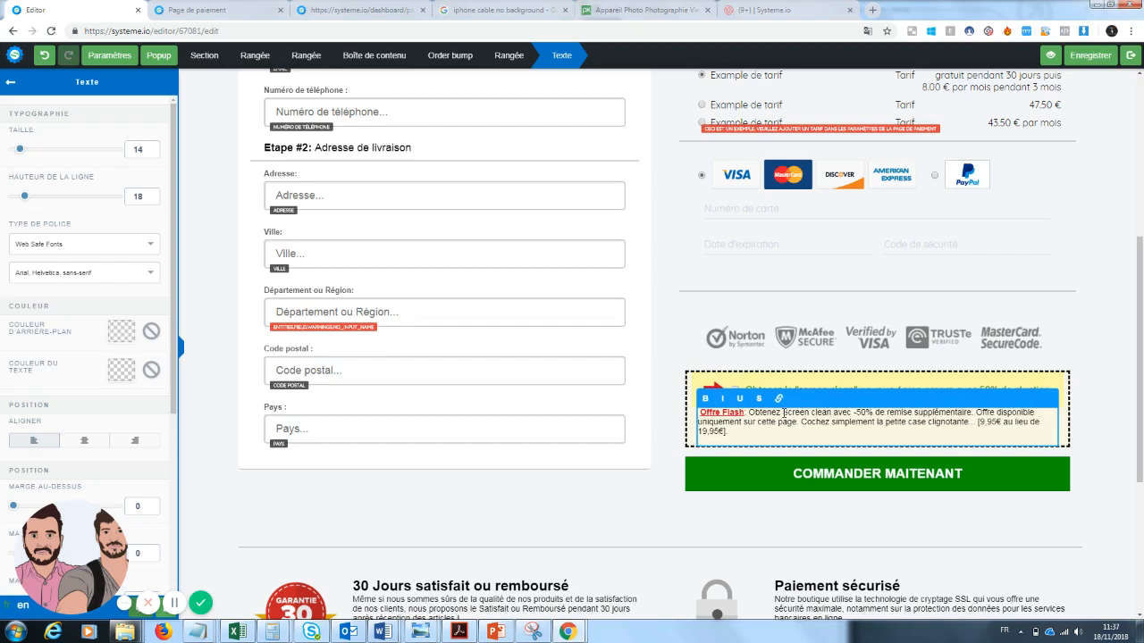
text(, le produit qui)
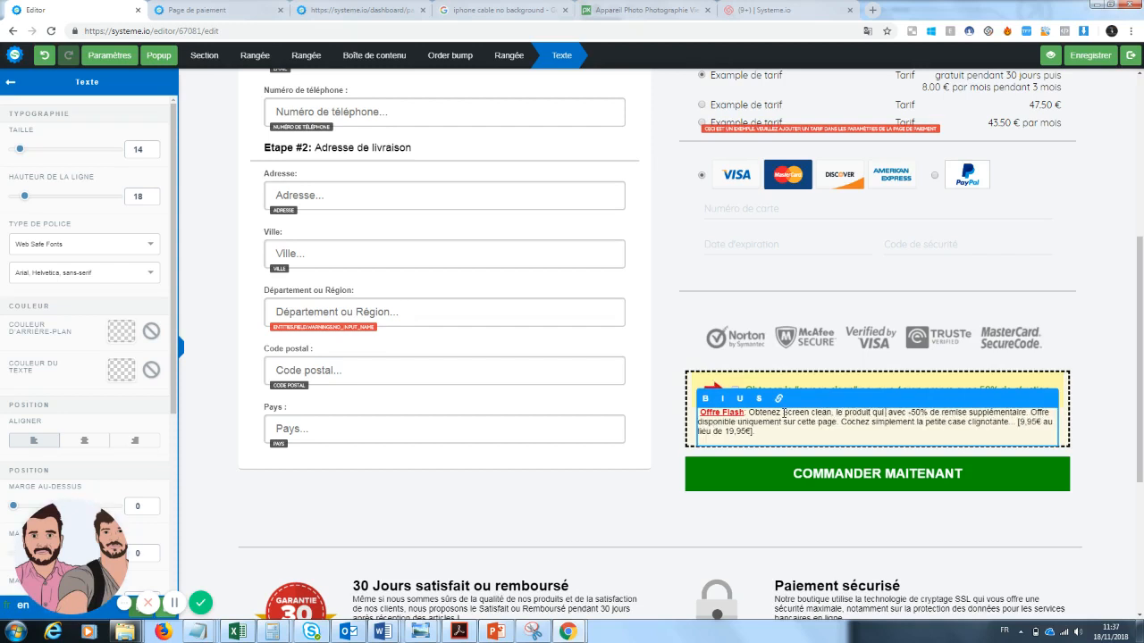
text( nettoie v )
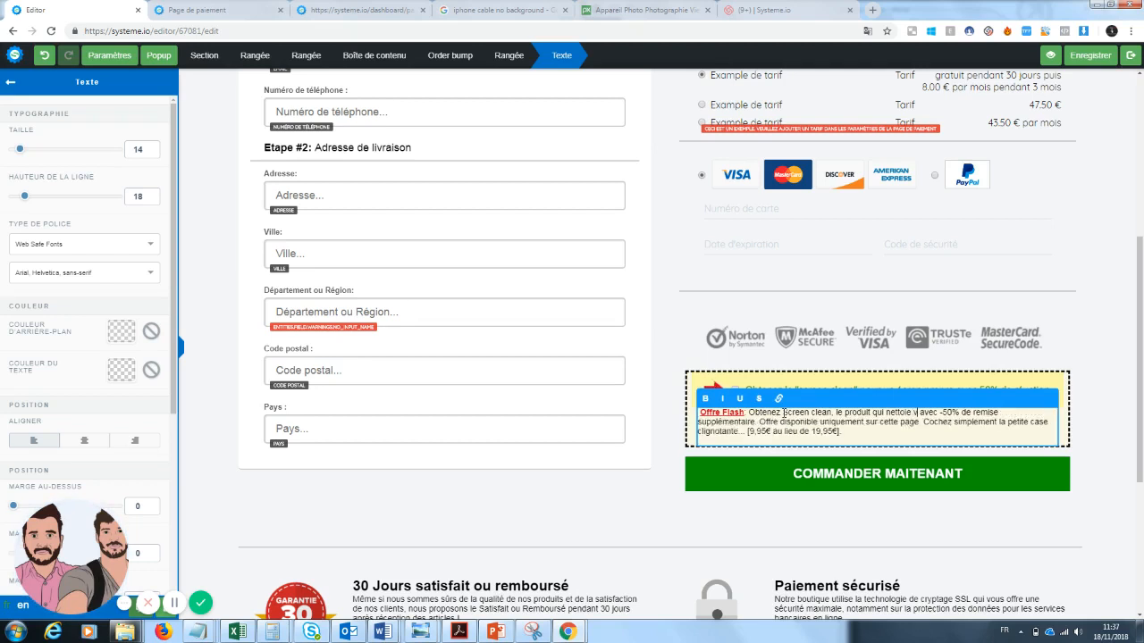
text(os téléphones)
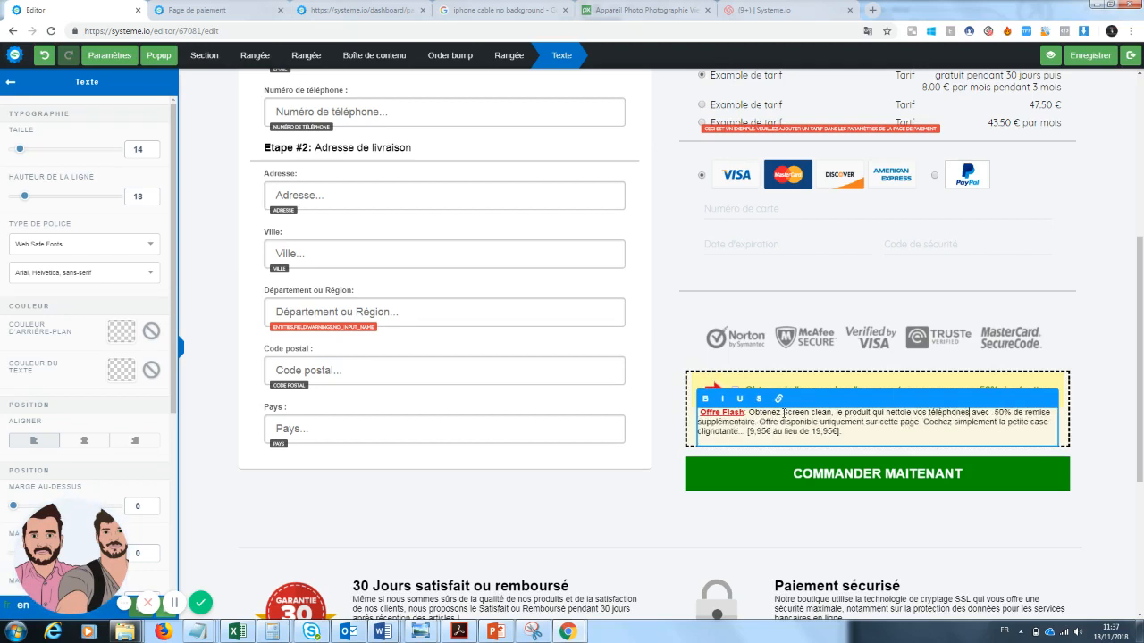
drag(860, 432, 751, 431)
key(BackSpace)
key(ctrl+z)
- Set the discounted price in the order bump's description to 10€
click(765, 433)
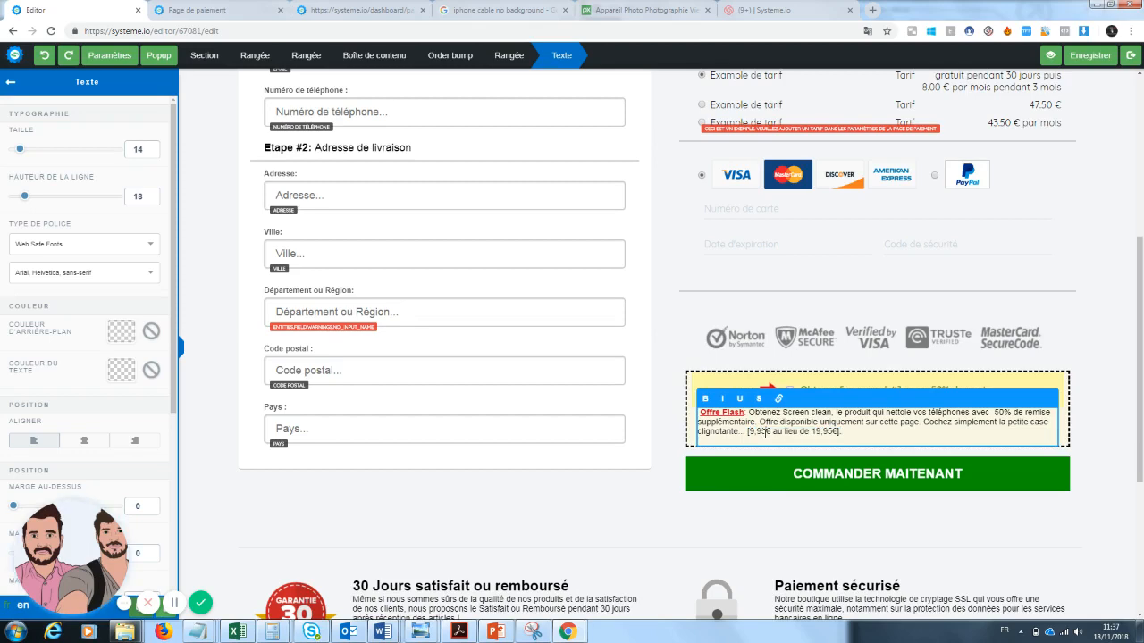
key(BackSpace)
key(BackSpace)
key(BackSpace)
key(BackSpace)
text(10)
click(896, 541)
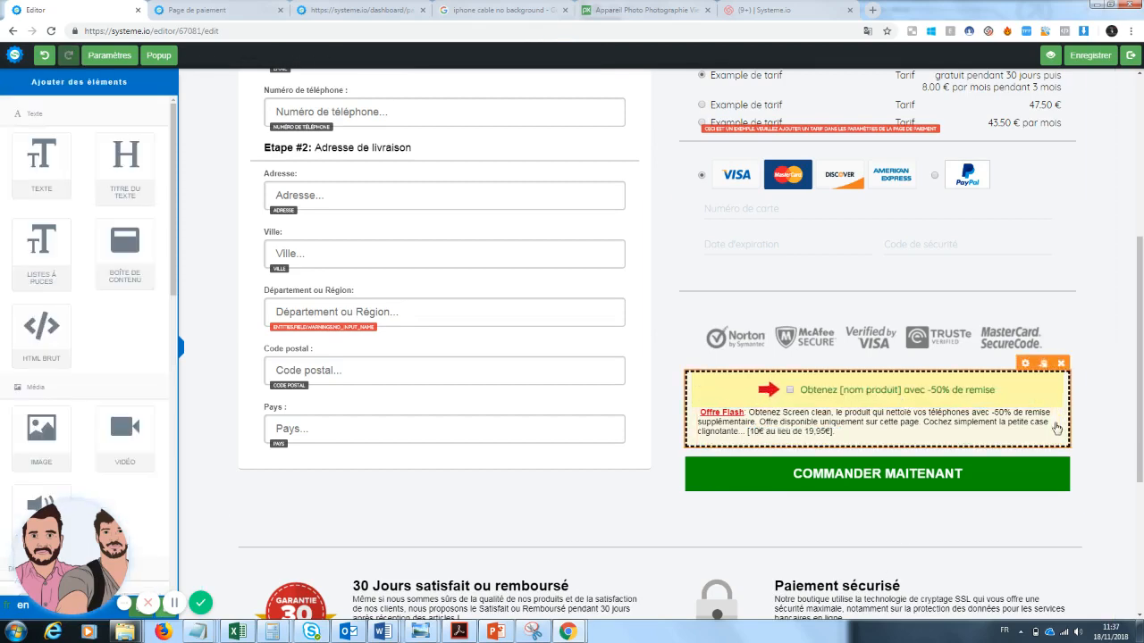
- Save the payment page and exit the editor to the funnel settings
scroll(897, 542, up, 3)
drag(1141, 284, 1126, 544)
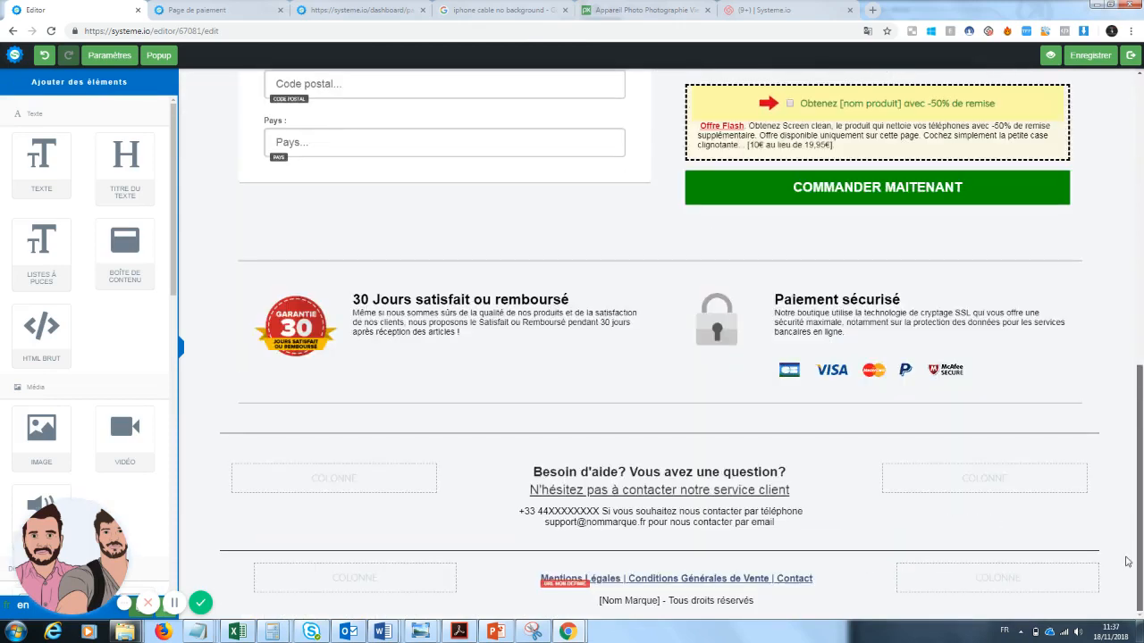
scroll(1128, 569, up, 10)
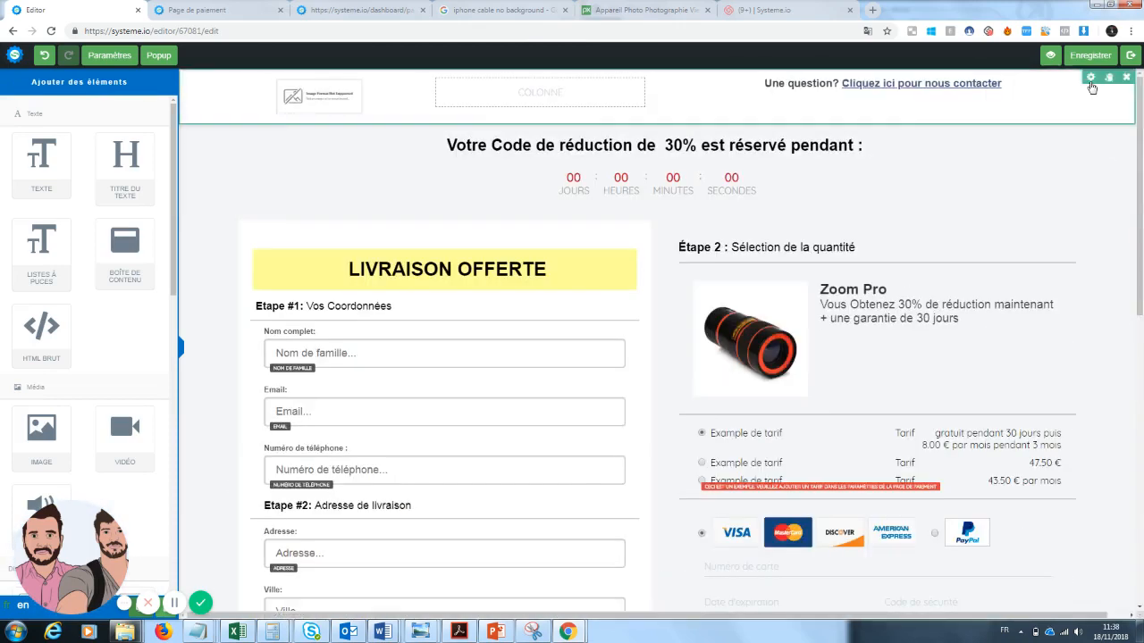
click(1090, 56)
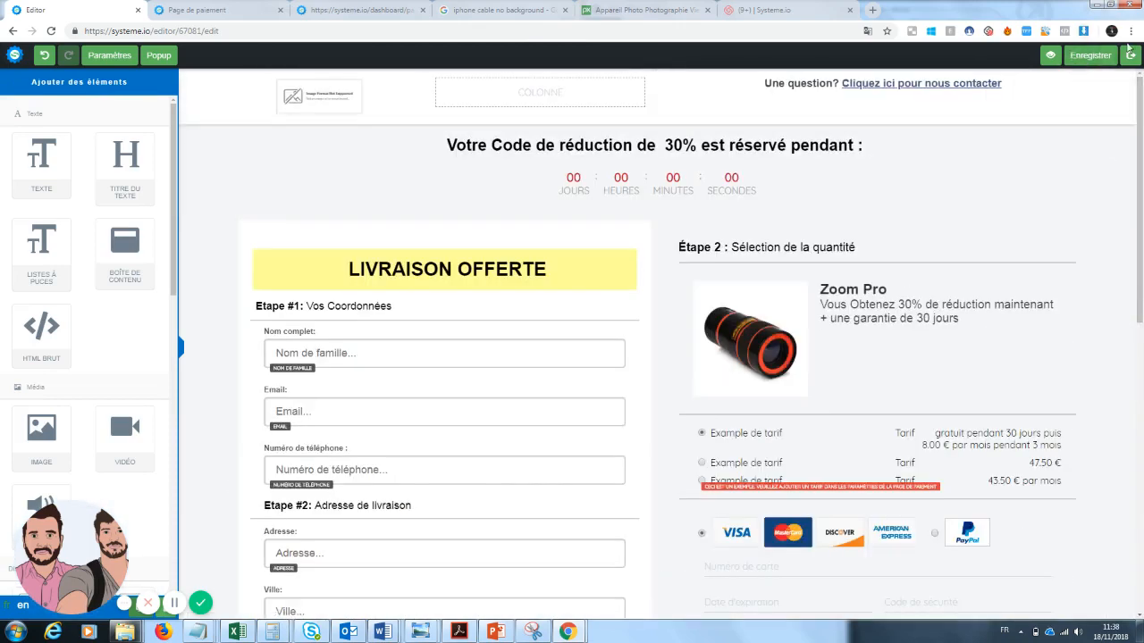
click(1130, 55)
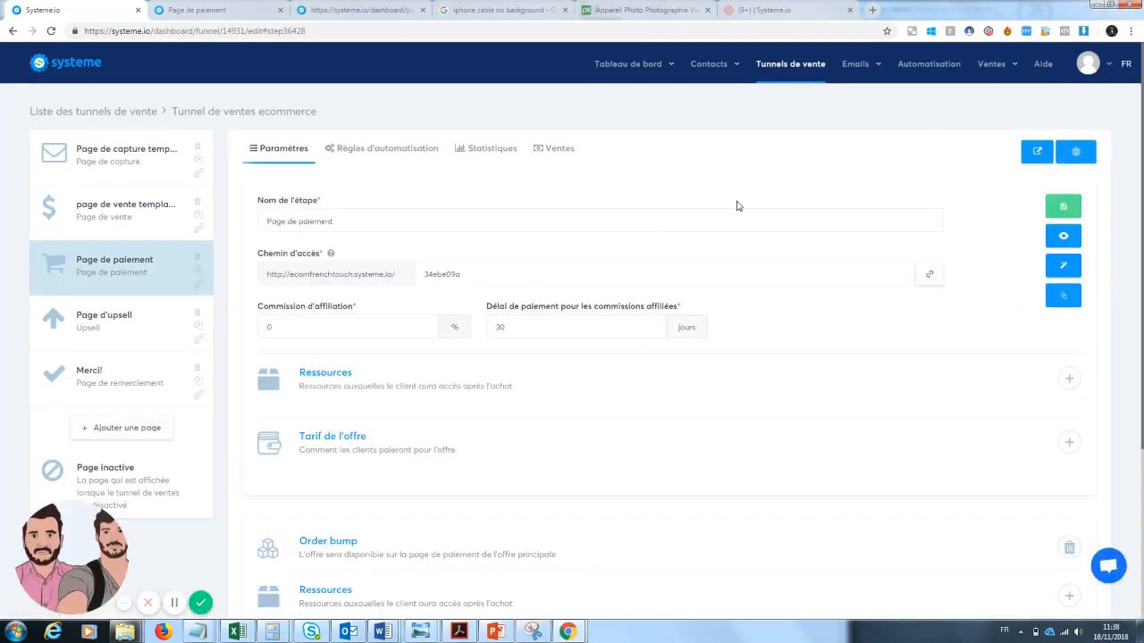
- Preview the payment page and check the card and PayPal payment options
click(1064, 236)
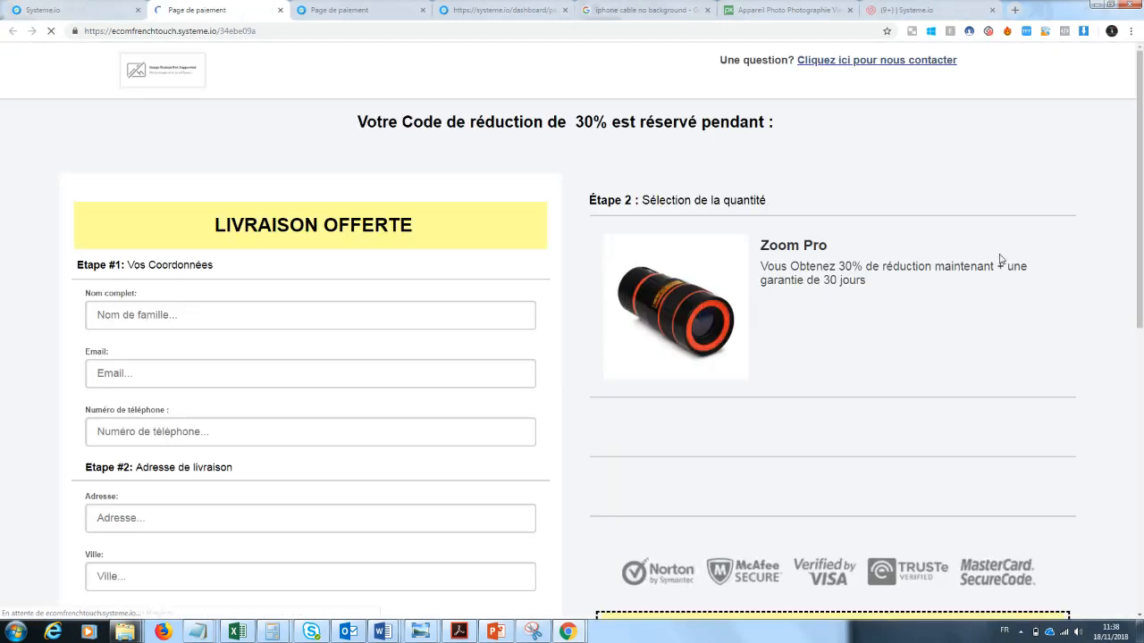
drag(1141, 126, 1142, 176)
click(787, 428)
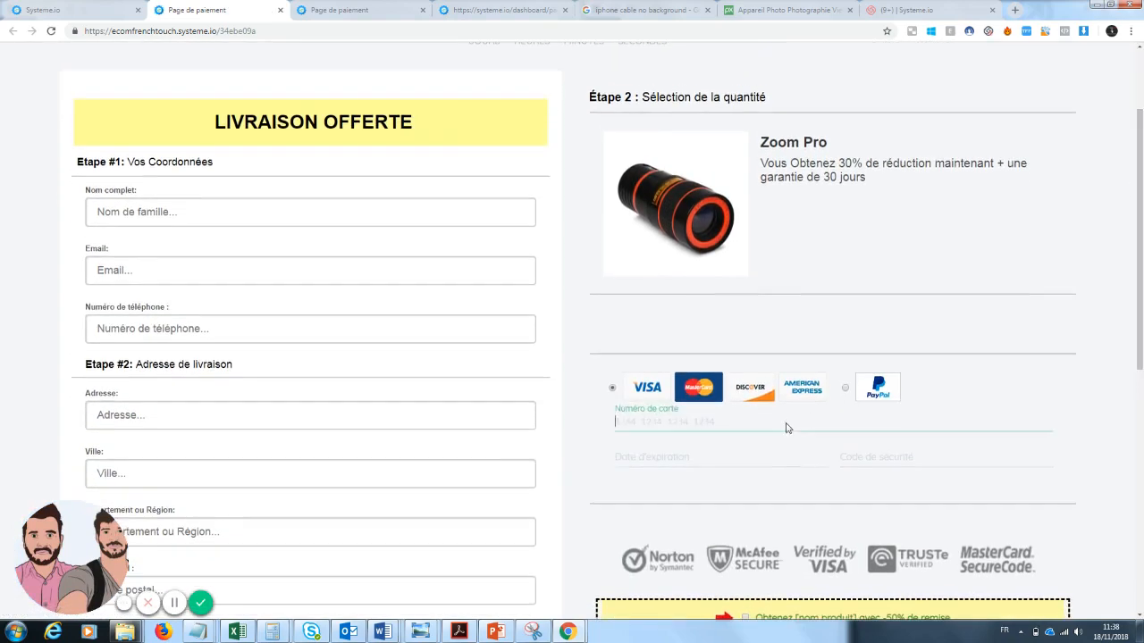
click(918, 236)
drag(1142, 229, 1142, 177)
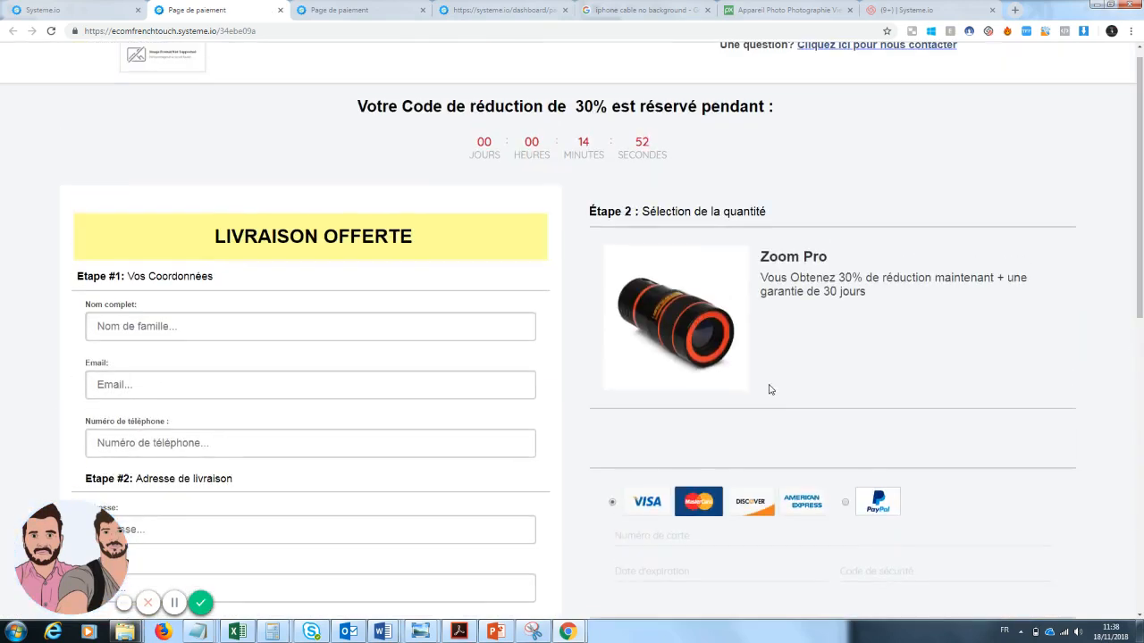
click(844, 502)
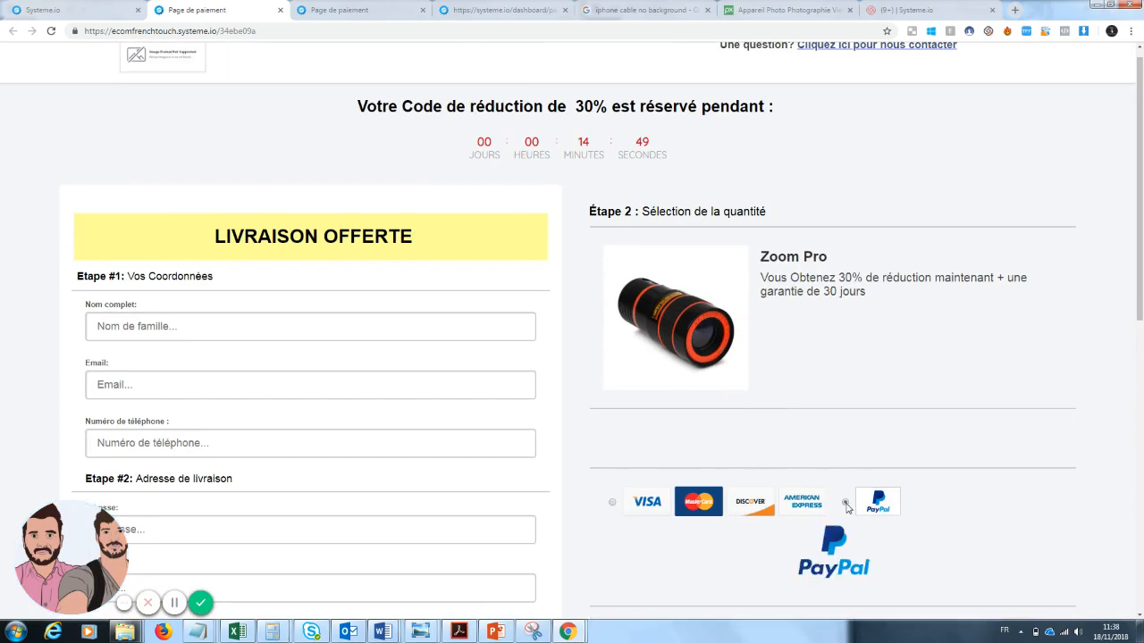
click(613, 505)
- Review the previewed page's contact link, delivery form, payment section and order bump
drag(1140, 218, 1140, 443)
drag(1141, 478, 1125, 115)
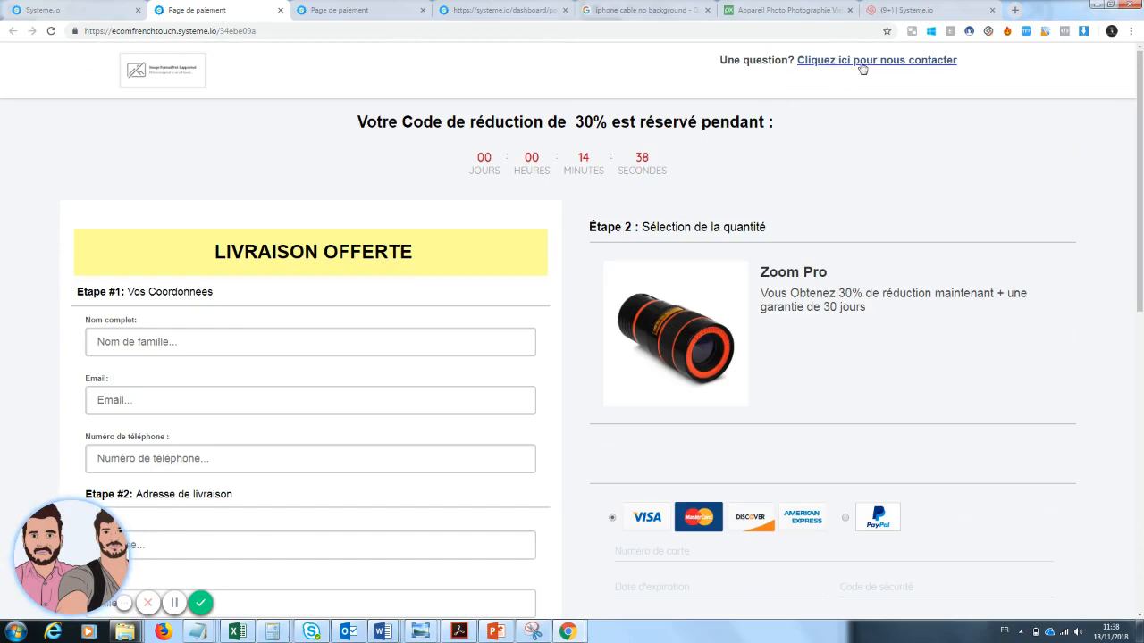
drag(1141, 161, 1141, 230)
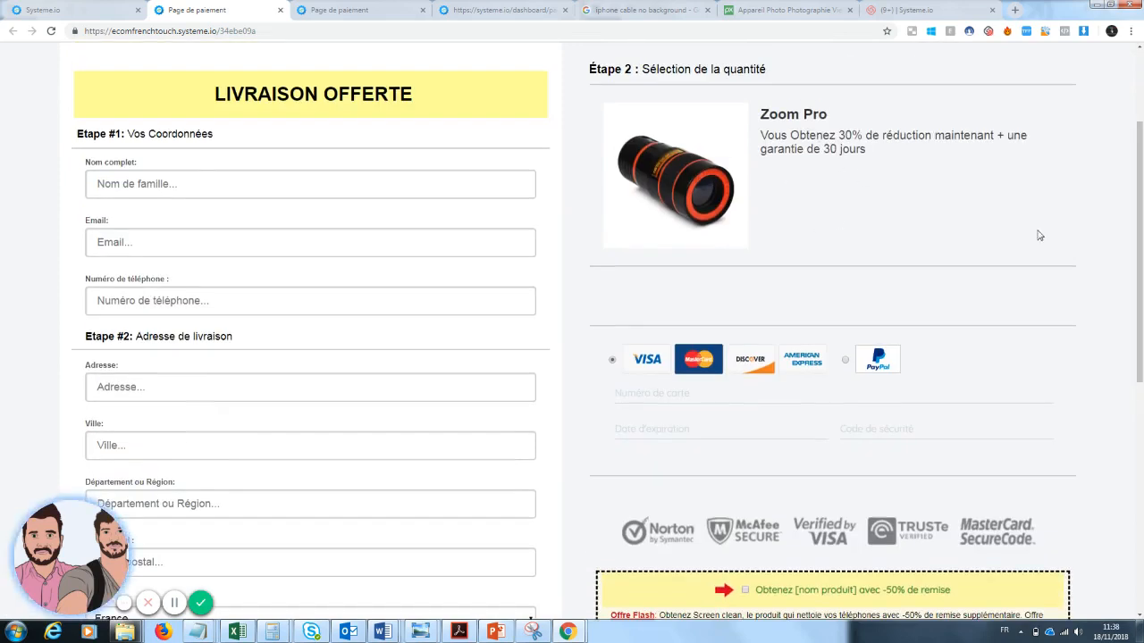
drag(1140, 291, 1140, 377)
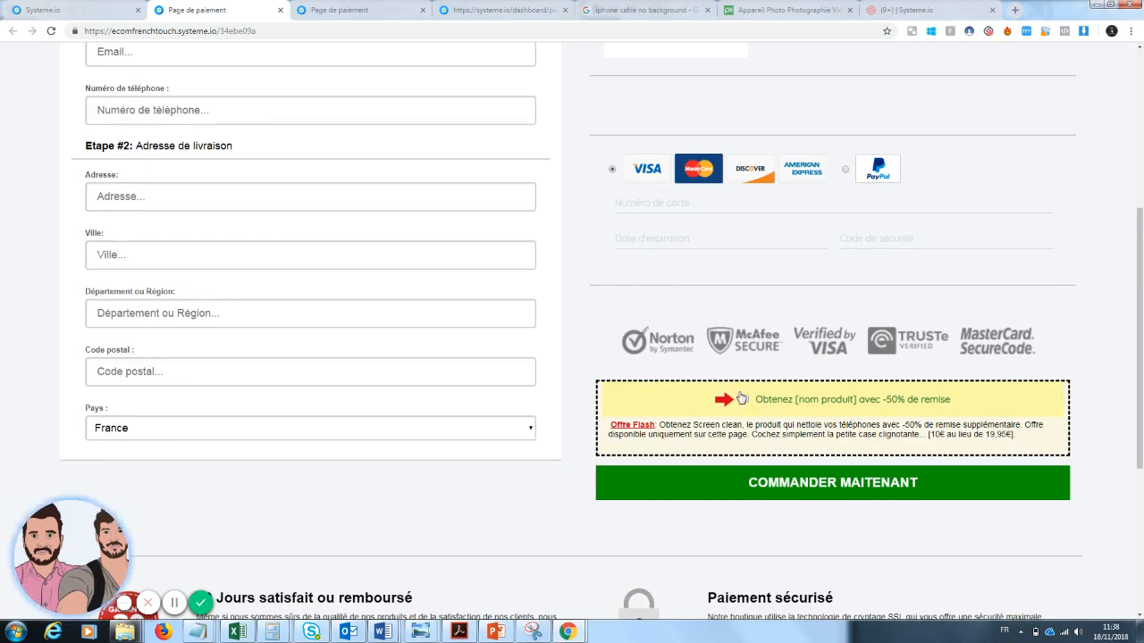
drag(1141, 350, 1141, 189)
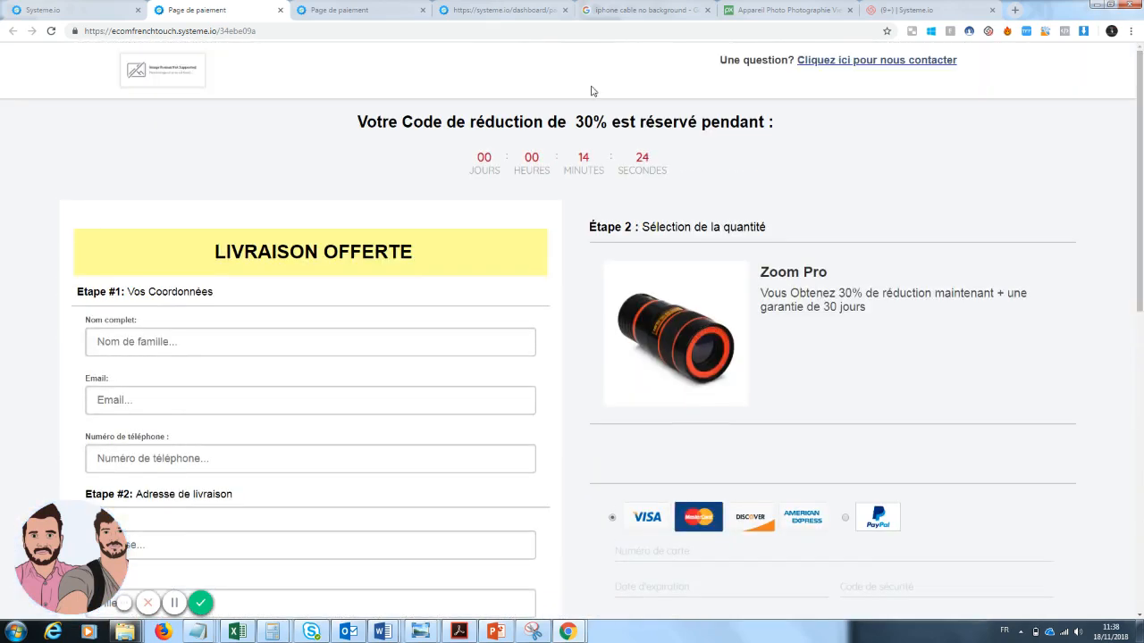
- Close the preview and copy the payment page's access link from its settings
click(279, 11)
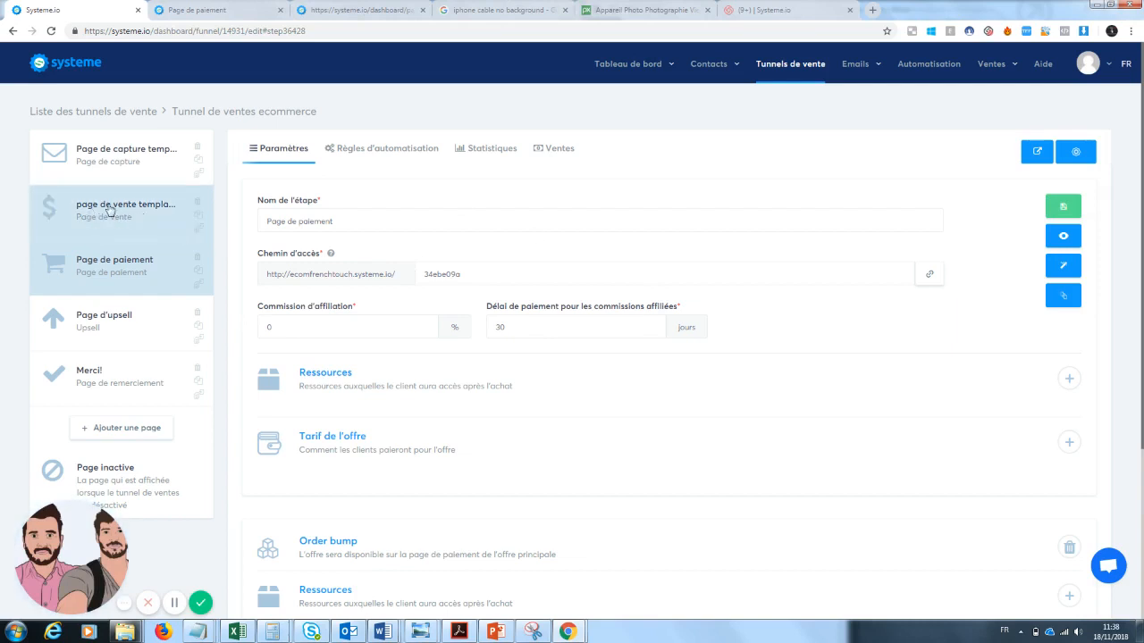
click(933, 276)
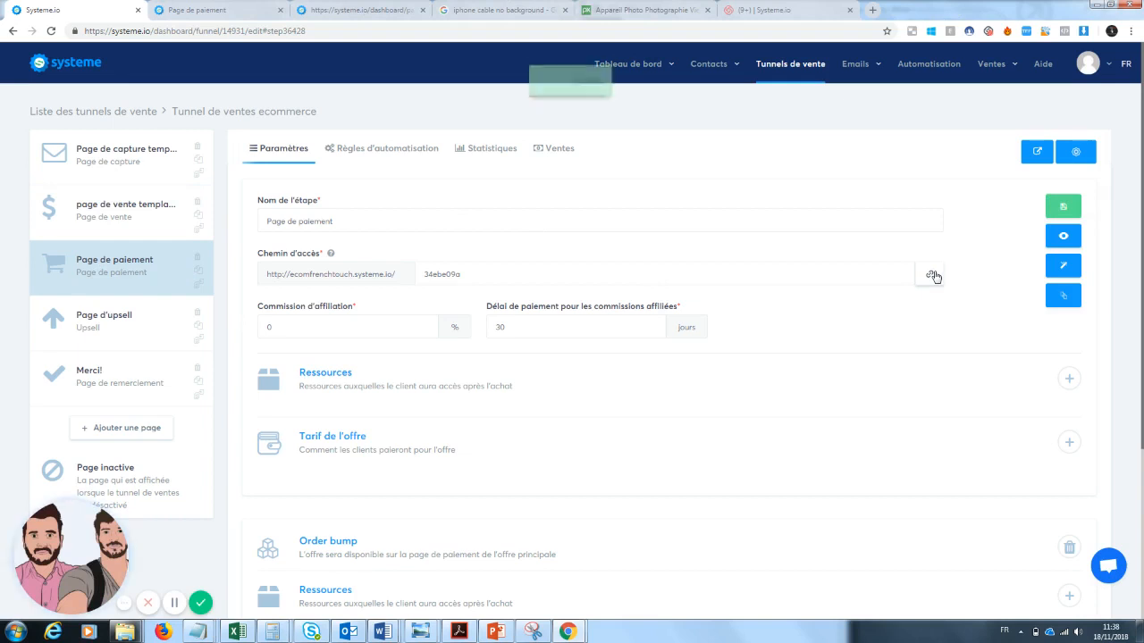
- Save the payment page's settings and open the funnel's sales page for editing
click(1064, 206)
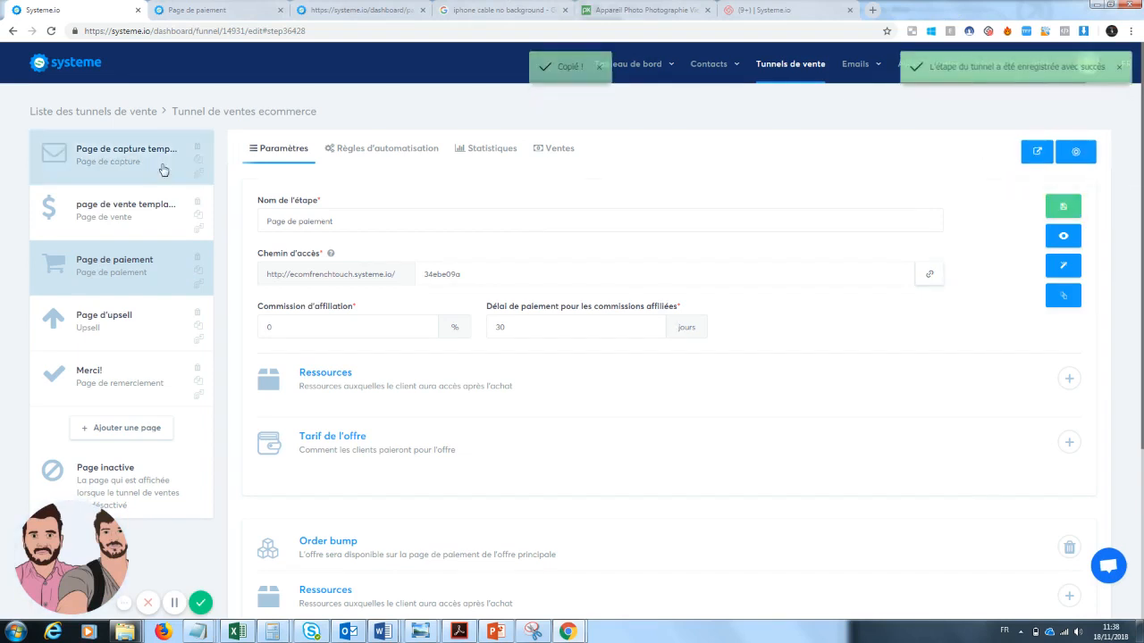
click(120, 214)
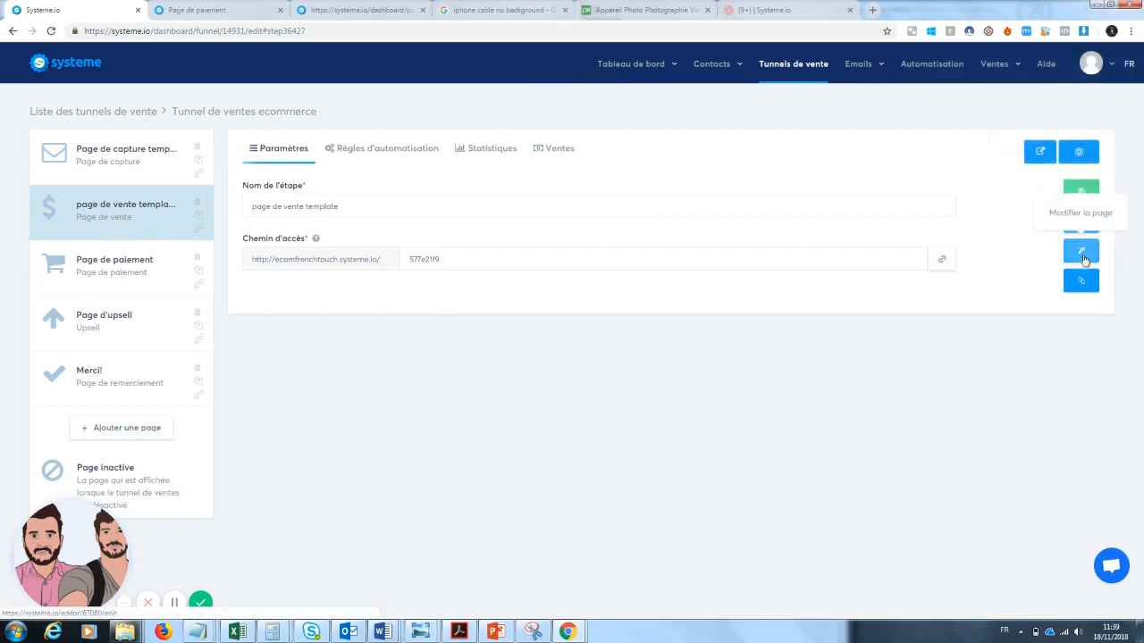
click(1081, 254)
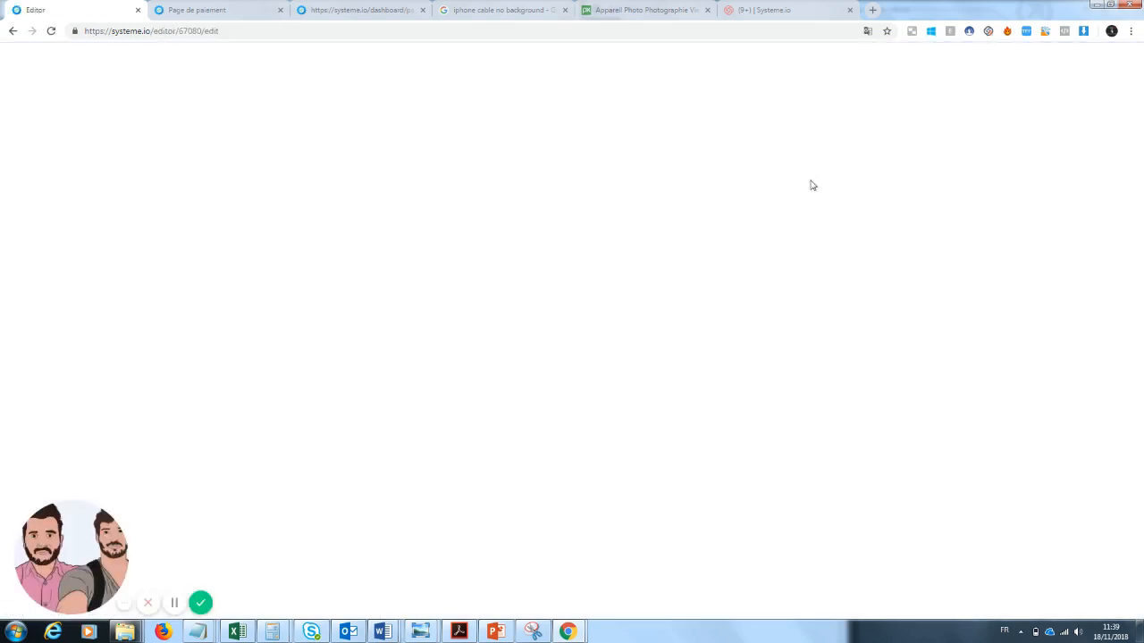
scroll(861, 325, down, 2)
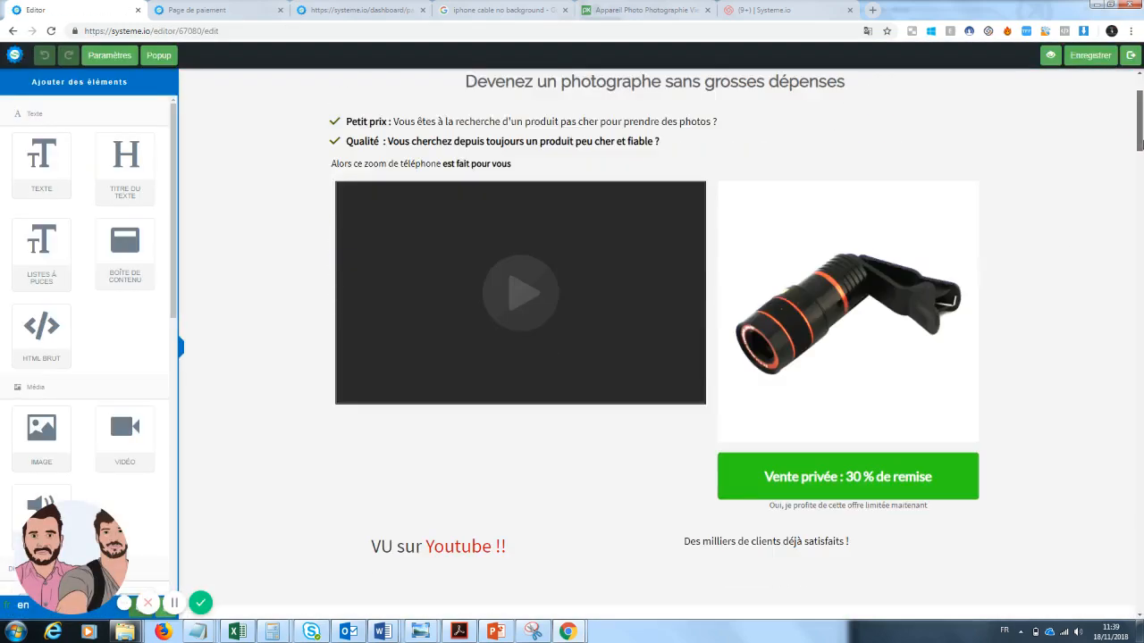
scroll(865, 312, down, 3)
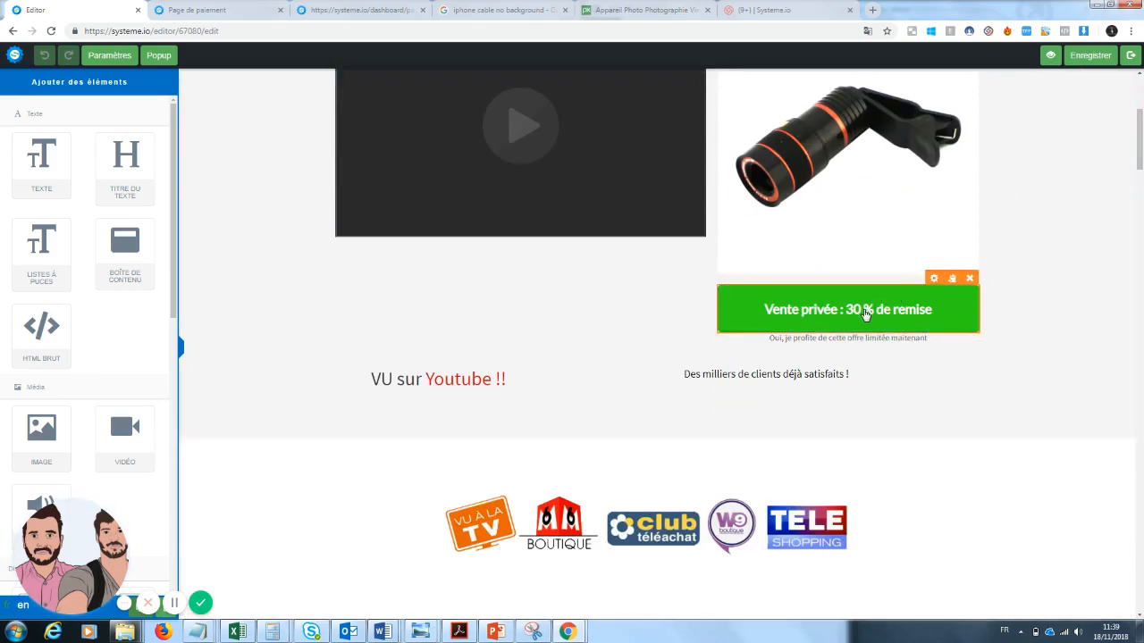
click(865, 312)
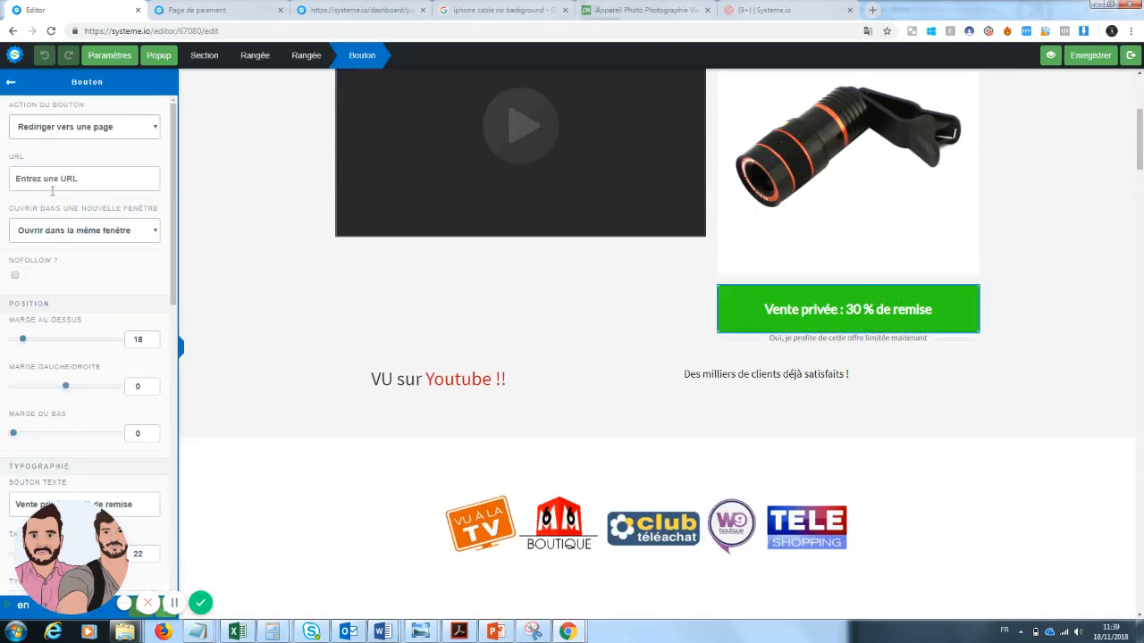
key(ctrl+v)
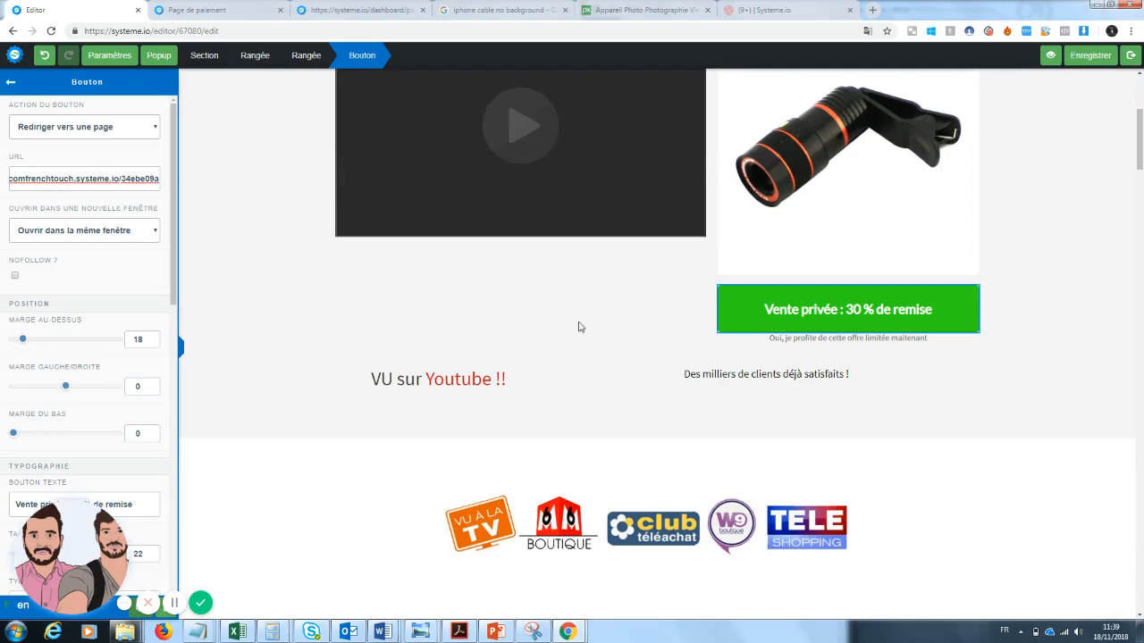
click(1131, 340)
- Set the copied payment page link as the URL of the "Je demande ma remise de 30% maitenant" button
drag(1140, 163, 1140, 393)
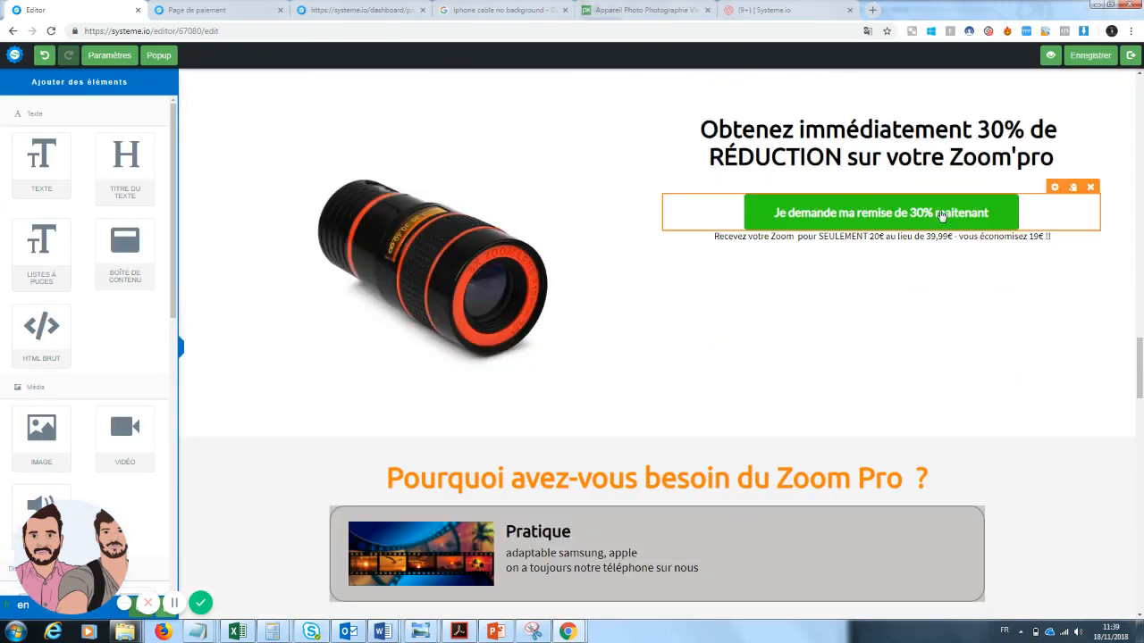
click(939, 211)
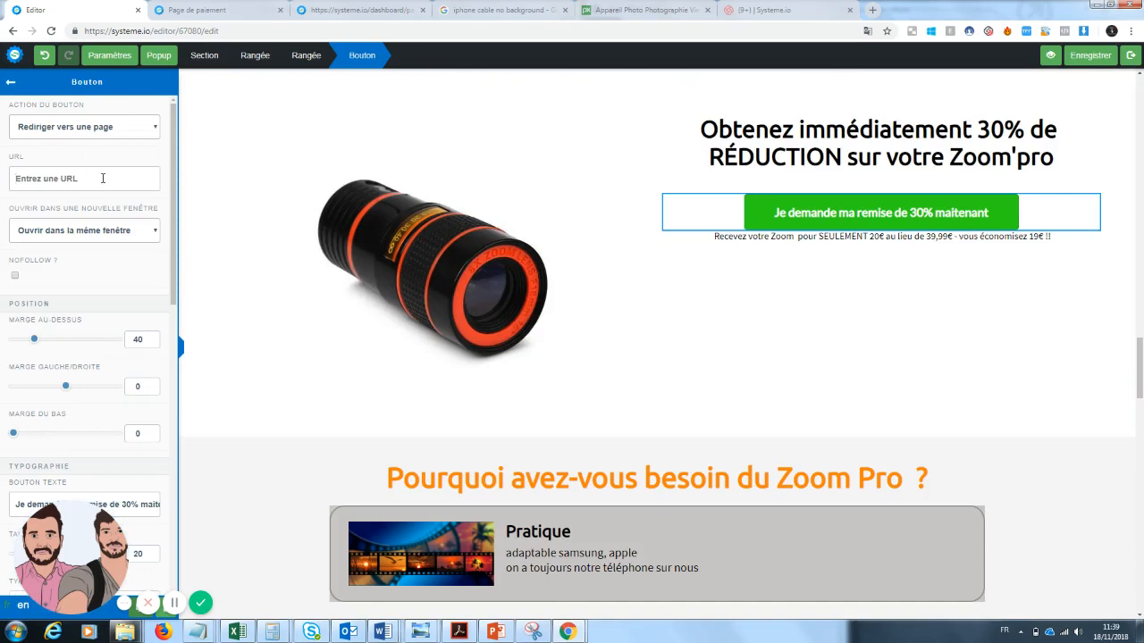
click(103, 178)
key(ctrl+v)
click(1079, 399)
- Make the "Recevez vos 30% de réduction" button redirect to the copied payment page URL
drag(1140, 385, 1140, 458)
click(749, 320)
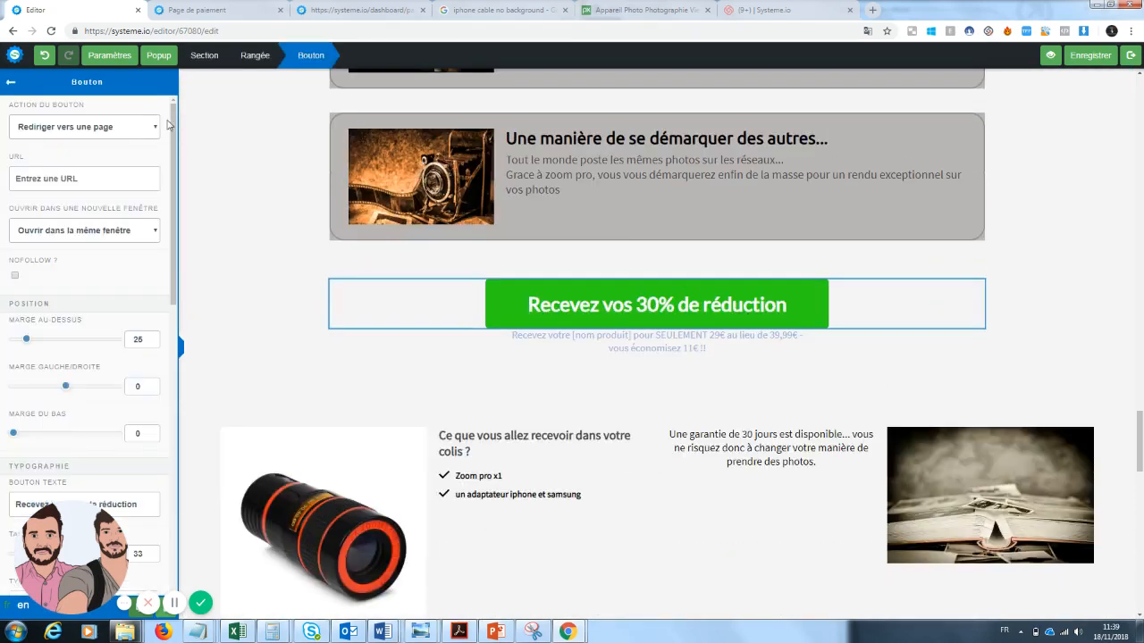
key(ctrl+v)
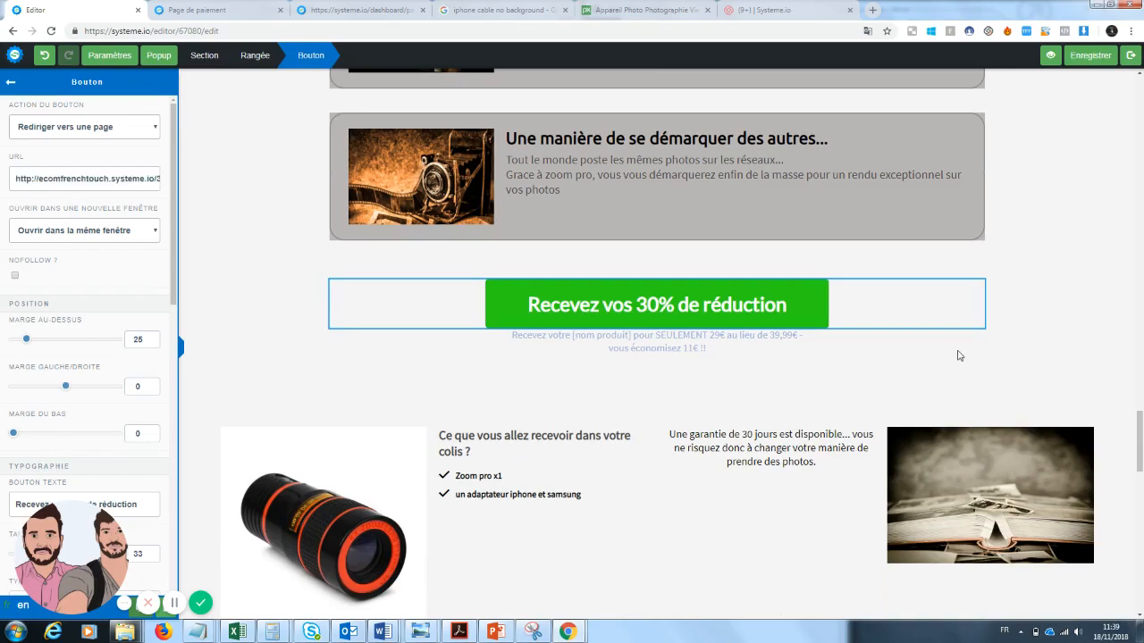
click(960, 352)
- Point the "Obtenez votre remise de 30% de réduction" button below the FAQ to the copied payment page URL
drag(1140, 443, 1141, 572)
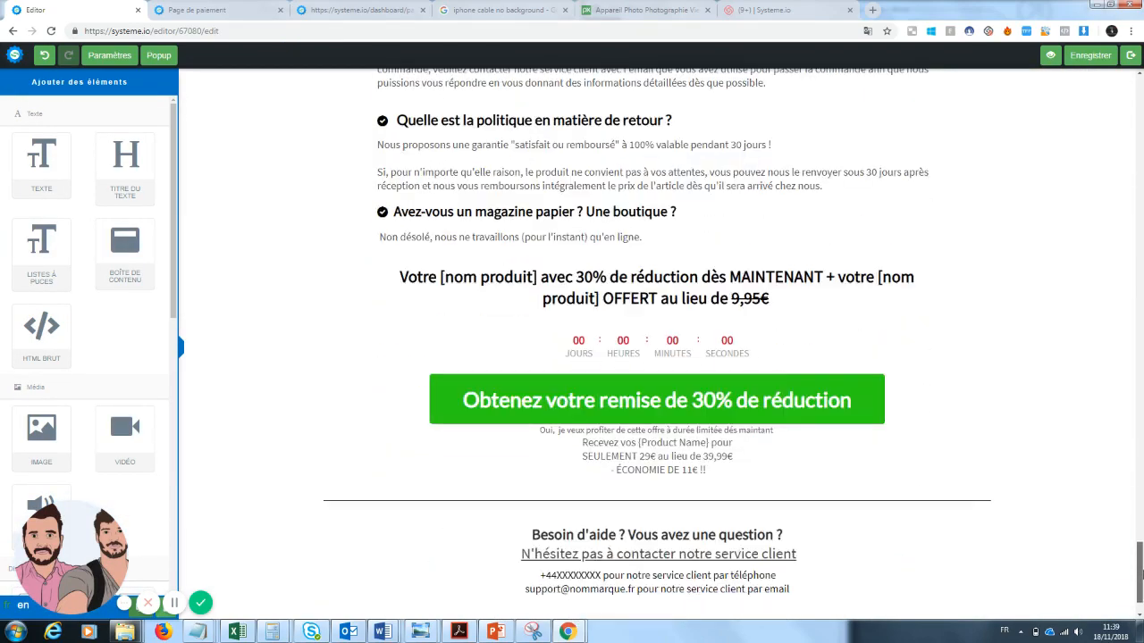
click(805, 400)
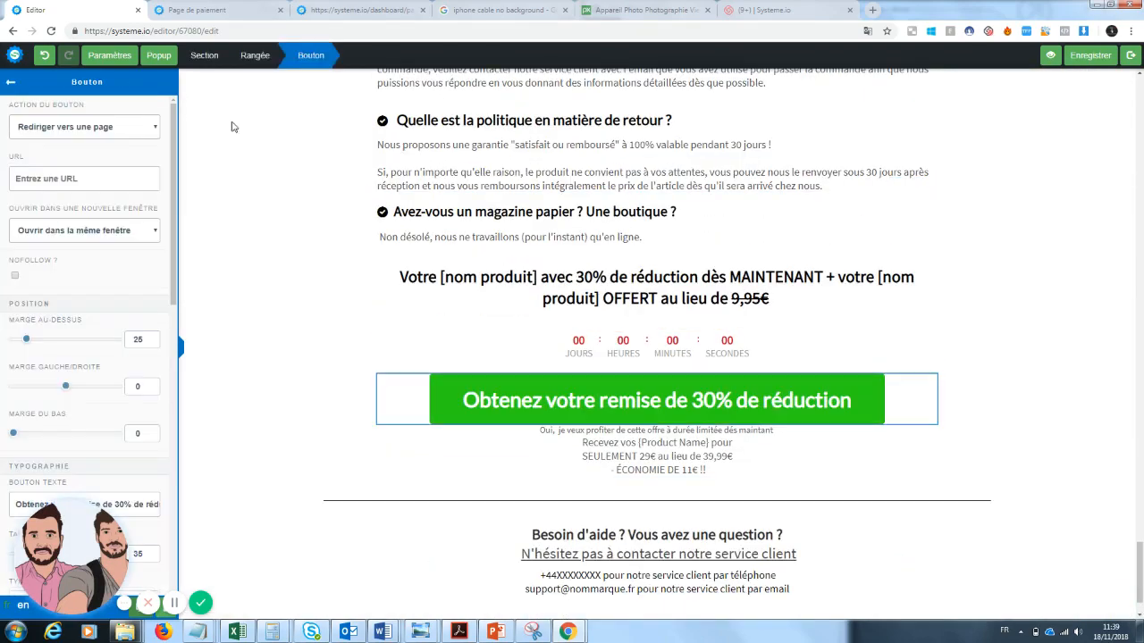
click(65, 177)
key(ctrl+v)
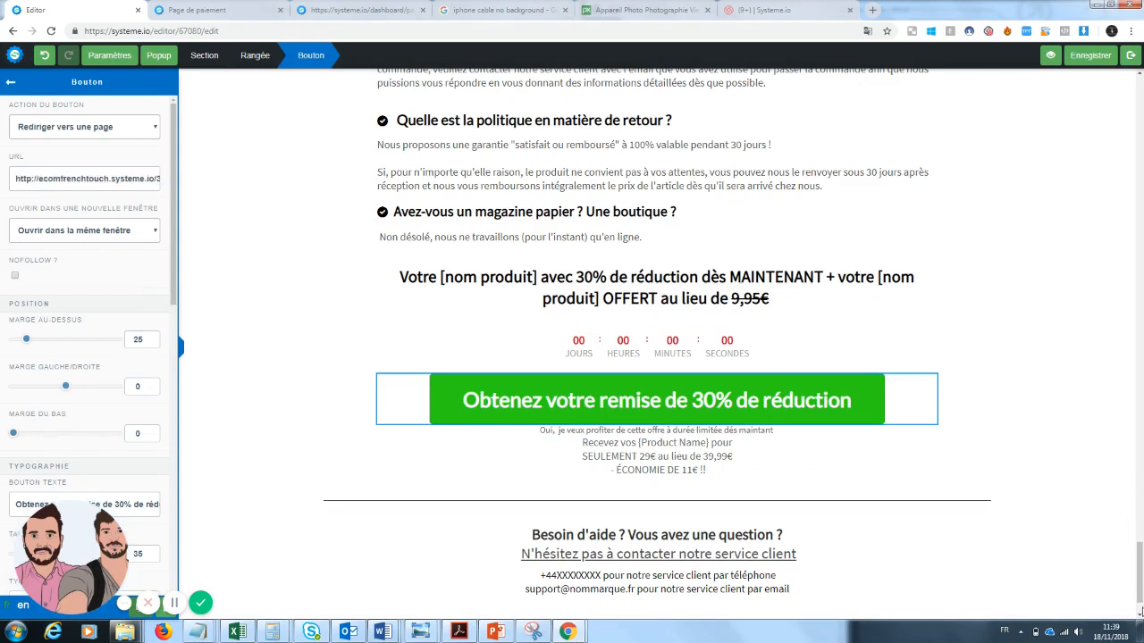
click(1126, 388)
- Save the sales page and test its final discount button in the preview
click(1095, 56)
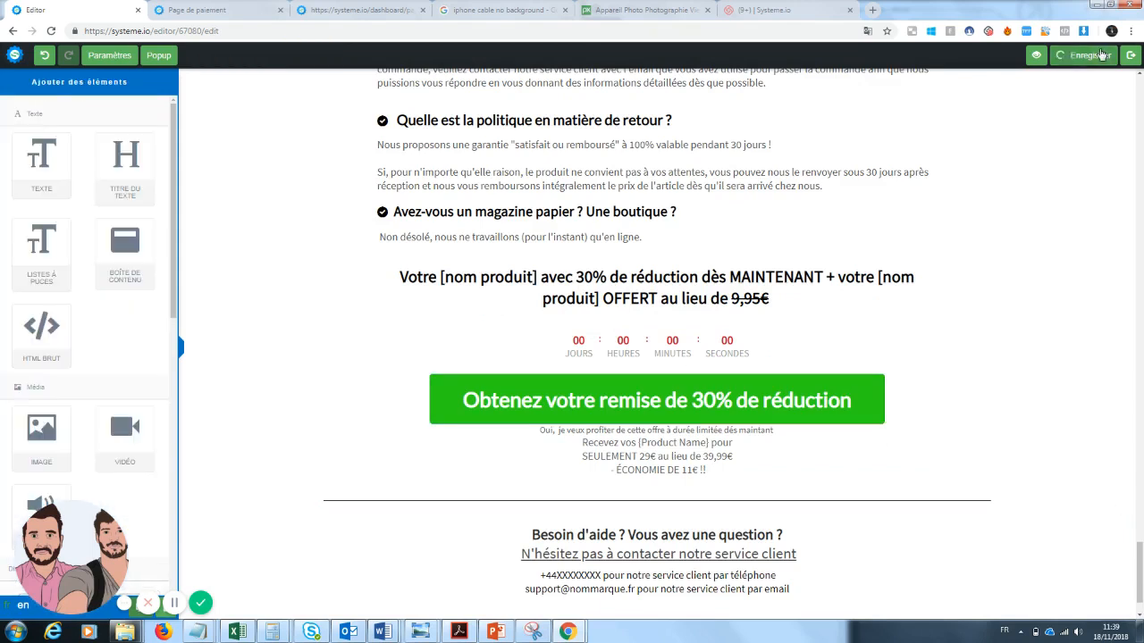
click(1048, 56)
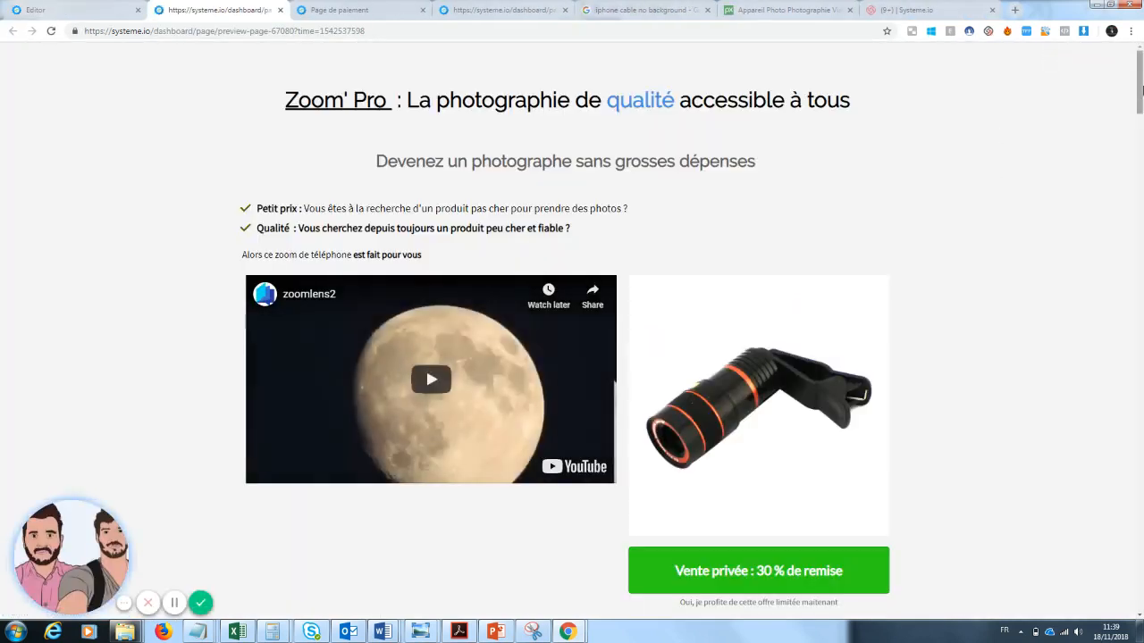
drag(1141, 89, 1133, 594)
click(733, 395)
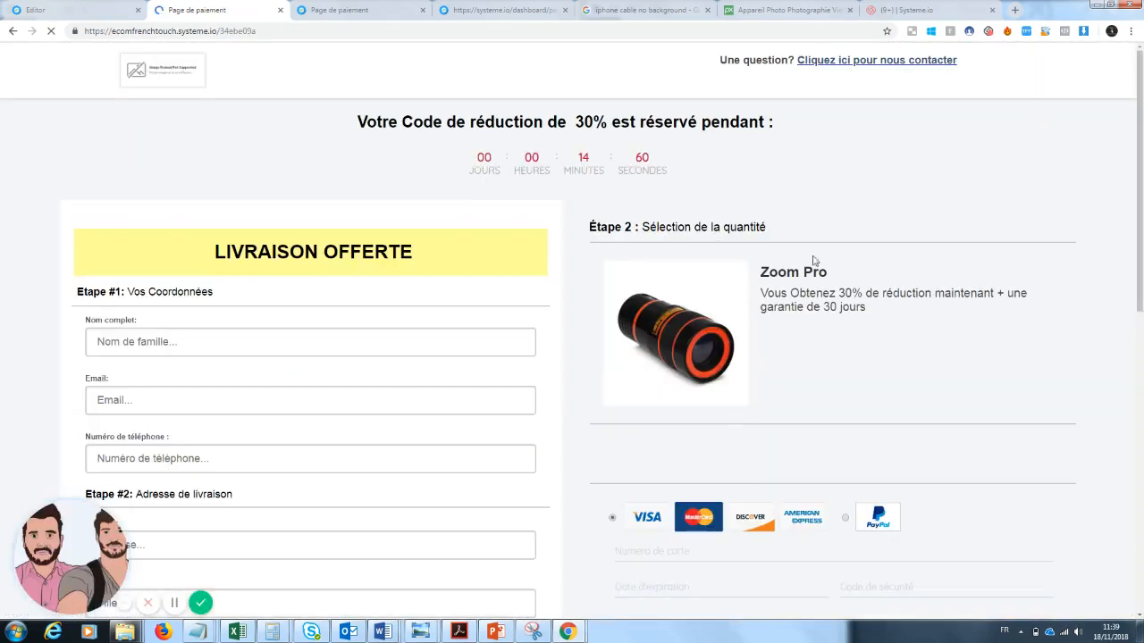
- Examine the linked payment page's countdown, delivery form, product details, payment options and order bump
drag(1141, 181, 1141, 132)
scroll(747, 254, down, 2)
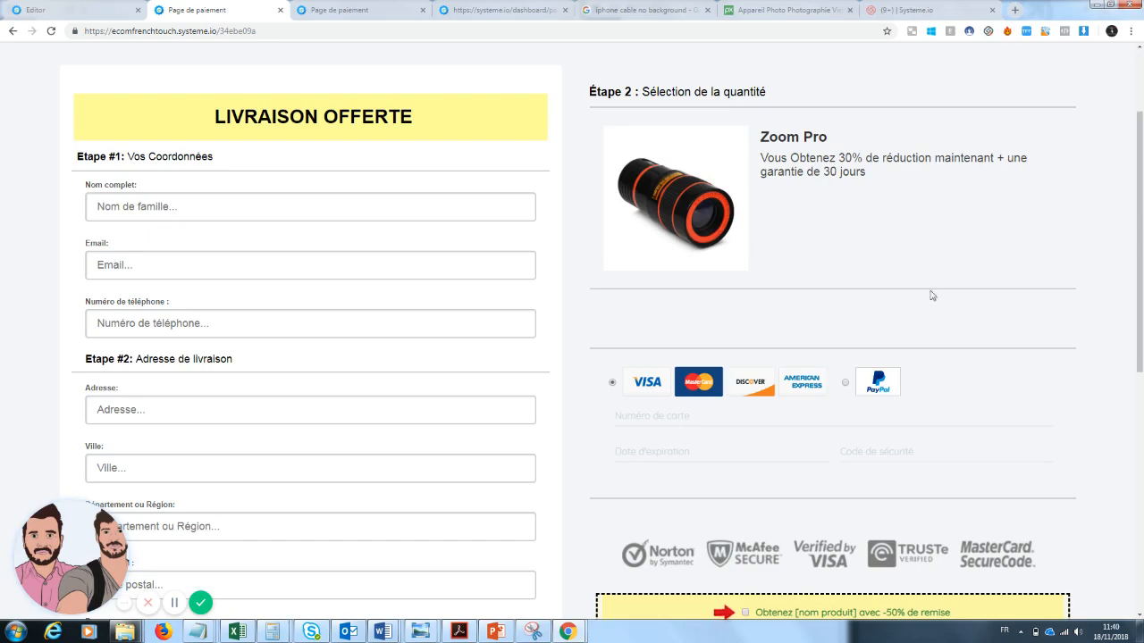
scroll(1023, 262, down, 1)
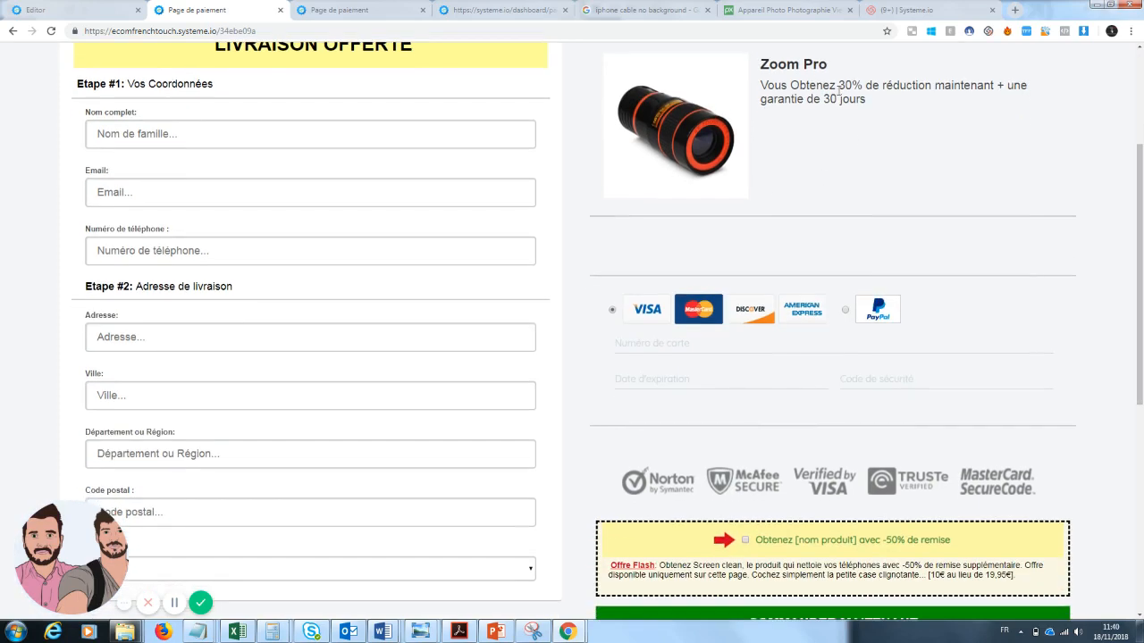
scroll(940, 169, down, 4)
scroll(865, 487, up, 5)
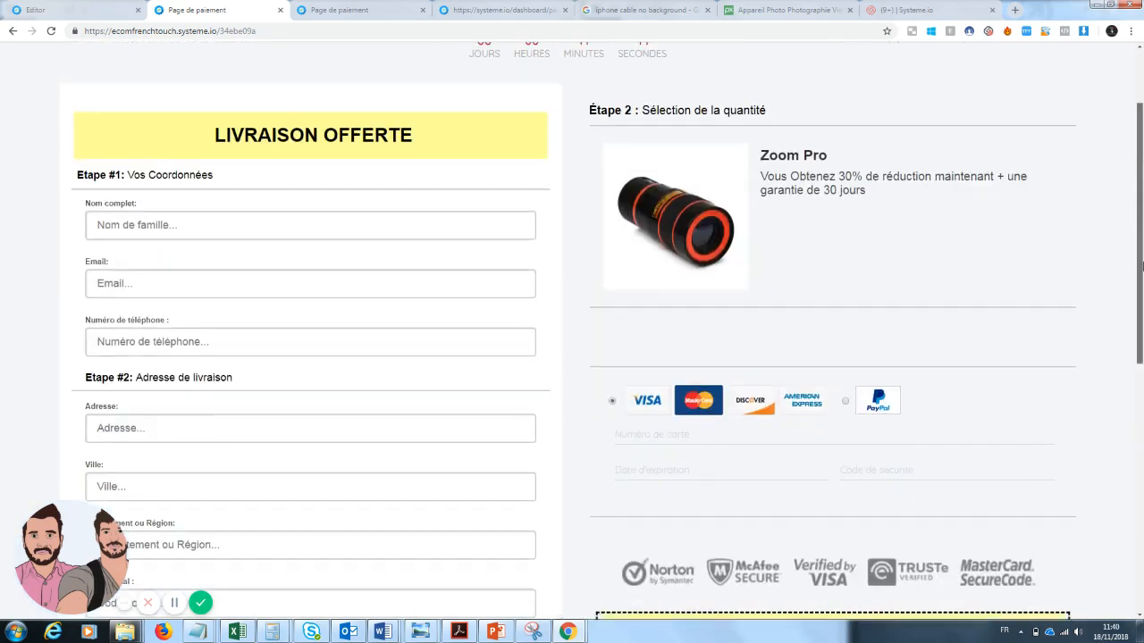
scroll(865, 487, down, 2)
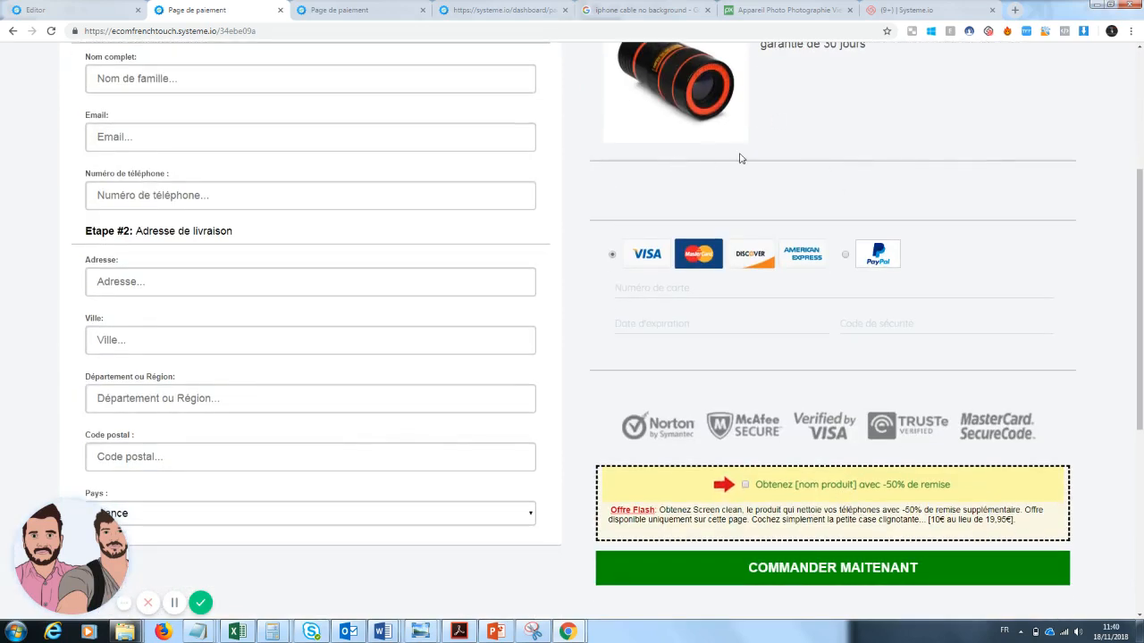
drag(1141, 254, 1141, 105)
scroll(1141, 371, up, 3)
scroll(1141, 369, down, 4)
scroll(1141, 367, up, 1)
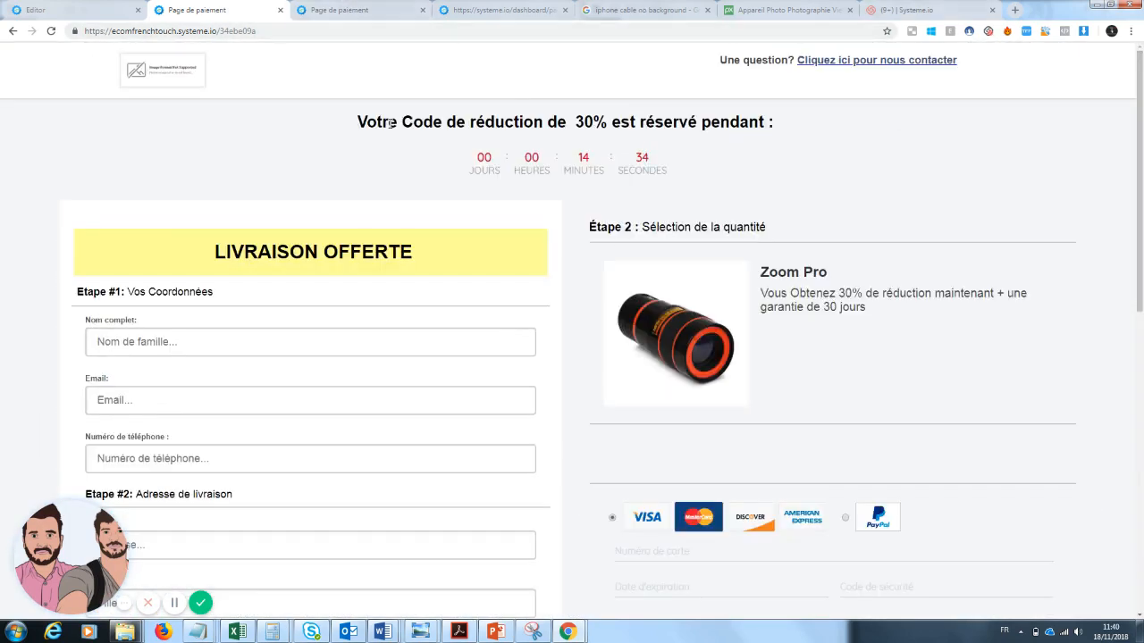